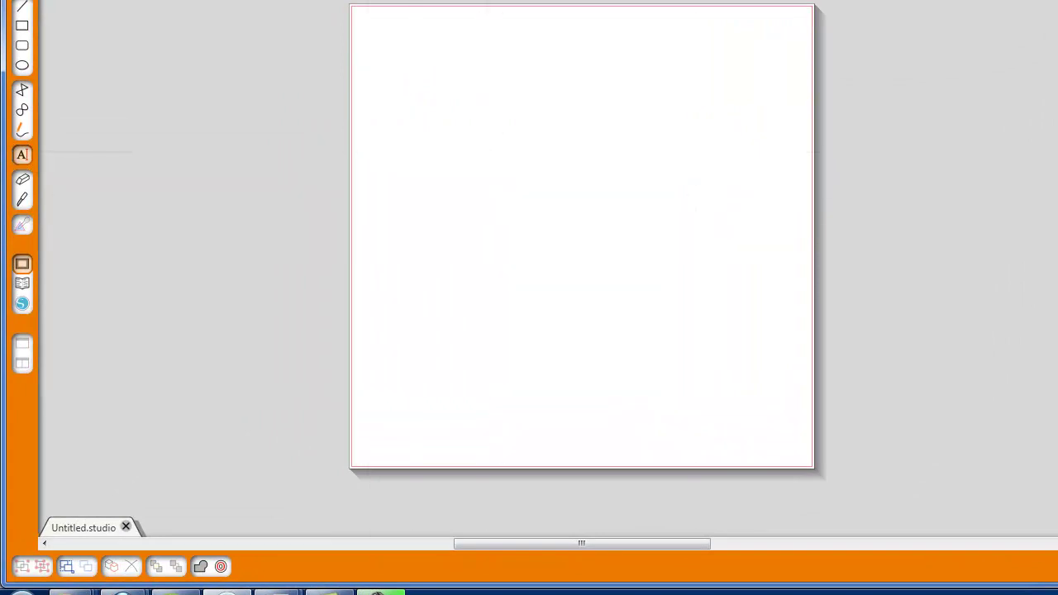
Step: Look up the Ss10 point size in the TRW Love Squared Car Decal image chart and return to the Silhouette Studio design page
{"action": "mouse_move", "coordinate": [273, 582]}
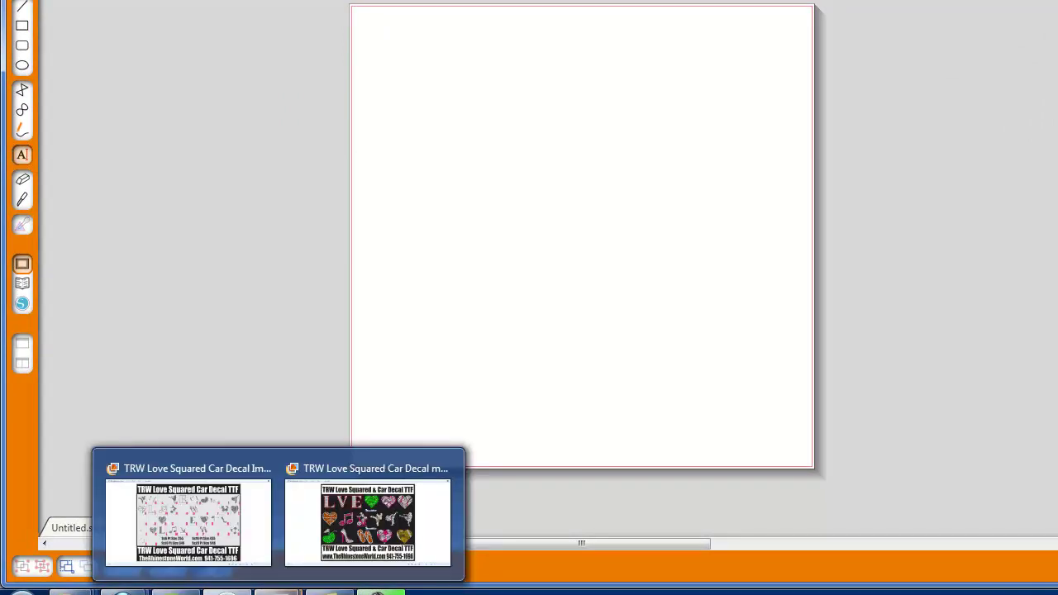
{"action": "left_click", "coordinate": [237, 527]}
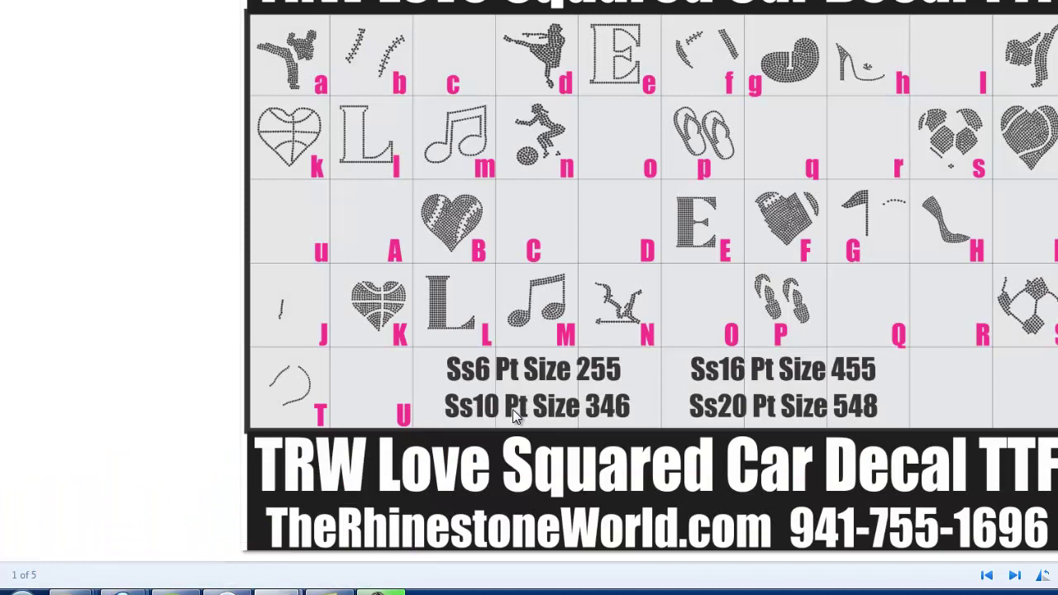
{"action": "left_click", "coordinate": [227, 590]}
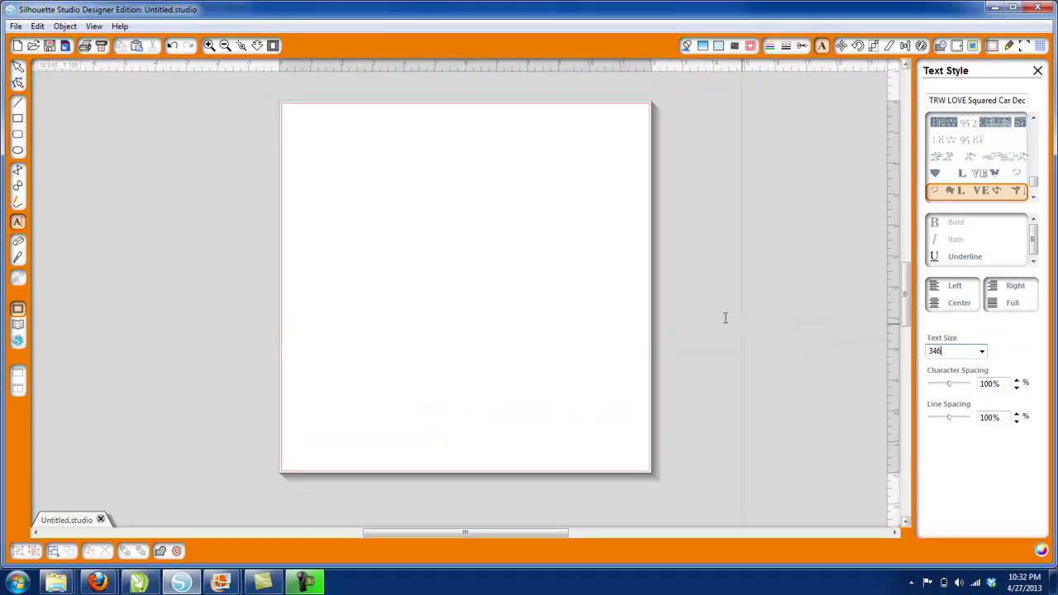
Step: Add 346 pt text with the outline L and baseball-stitching characters ("lb") and position it near the page's upper edge
{"action": "left_click", "coordinate": [378, 243]}
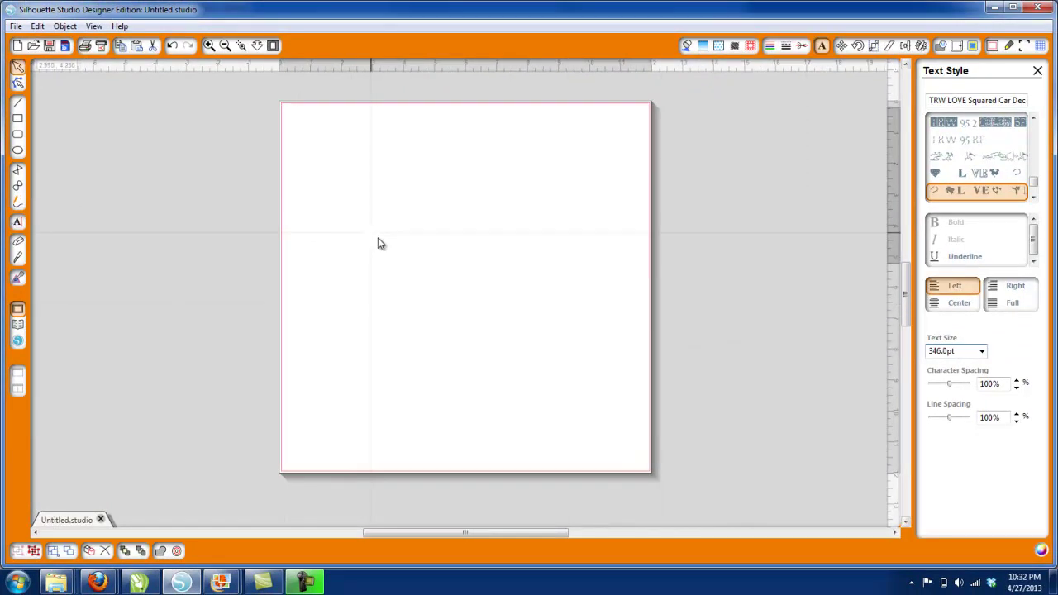
{"action": "type", "text": "LO"}
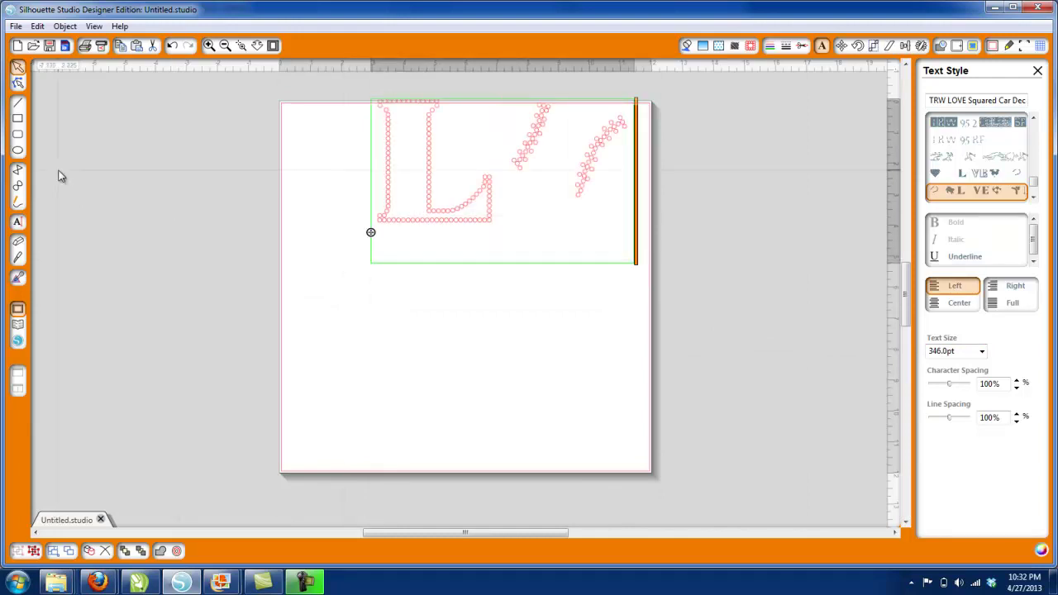
{"action": "left_click", "coordinate": [335, 195]}
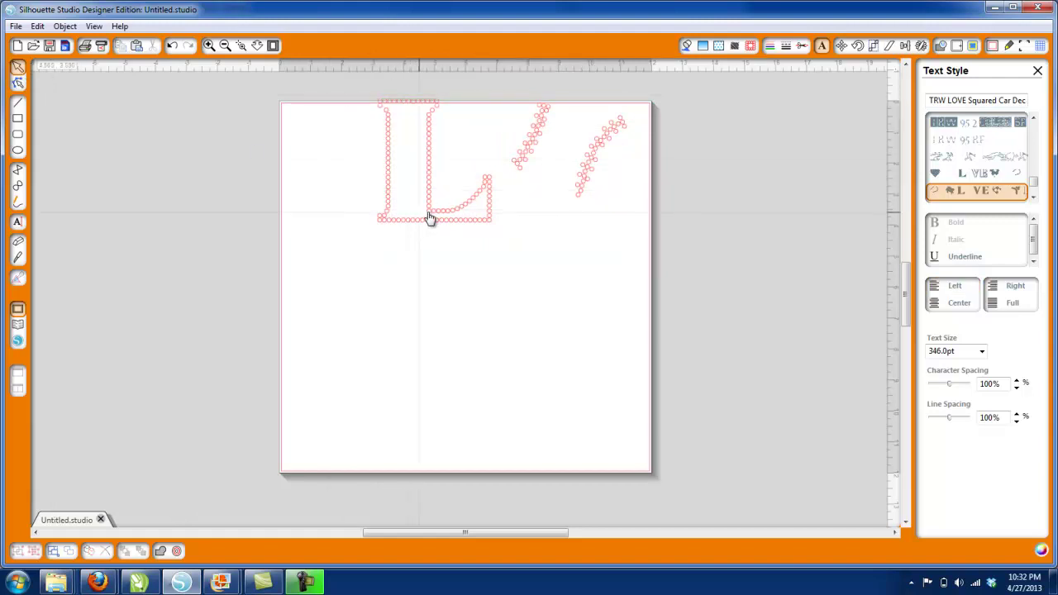
{"action": "left_click_drag", "start_coordinate": [449, 214], "coordinate": [397, 227]}
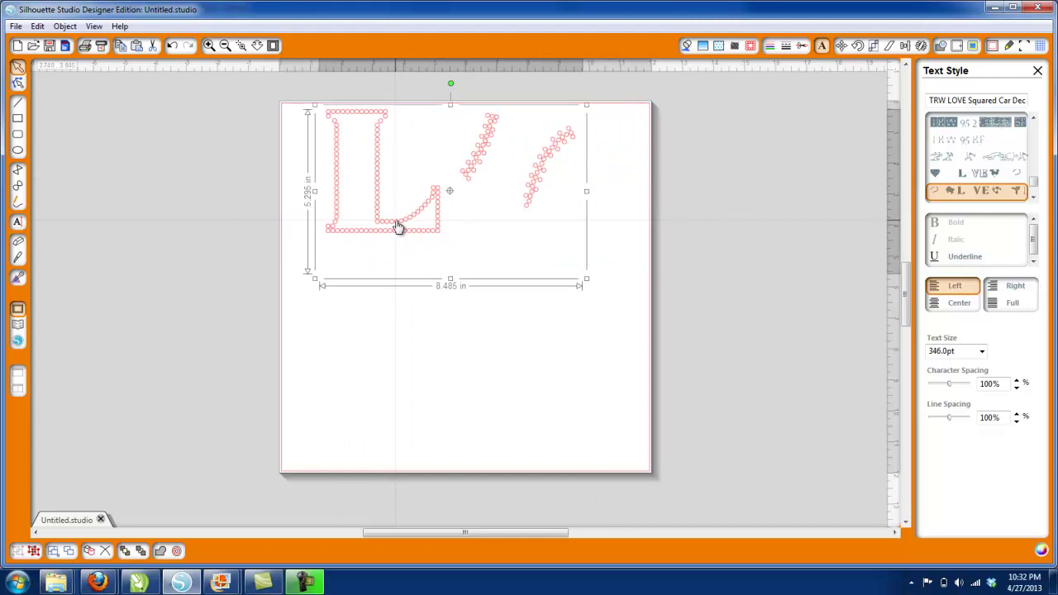
Step: Duplicate the L-and-stitching text below the original and replace the copy's content with the outline V and E characters ("ve")
{"action": "key", "text": "ctrl+d"}
{"action": "left_click_drag", "start_coordinate": [401, 229], "coordinate": [569, 336]}
{"action": "double_click", "coordinate": [382, 333]}
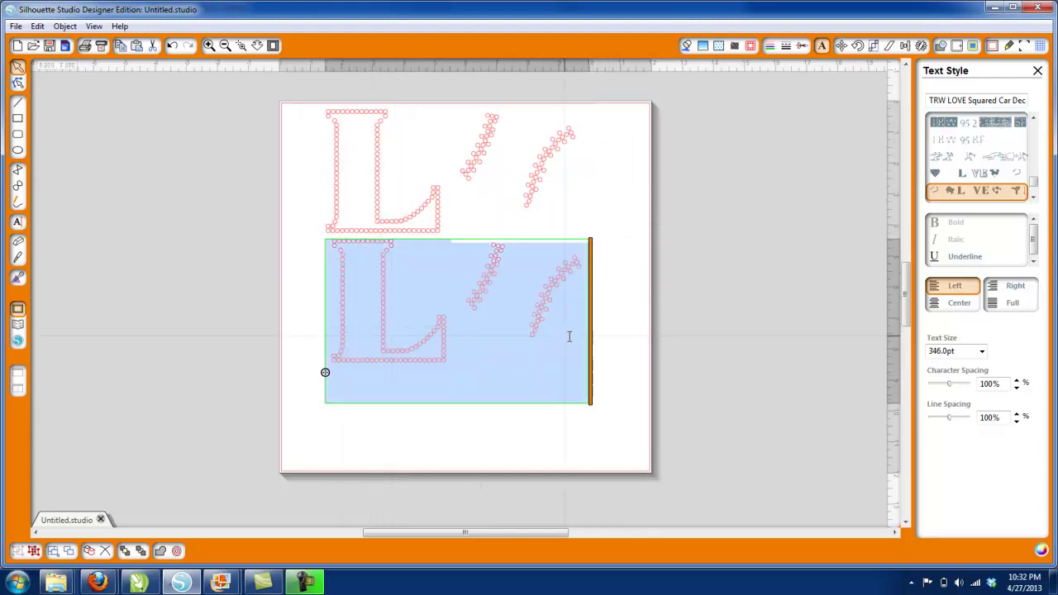
{"action": "type", "text": "VE"}
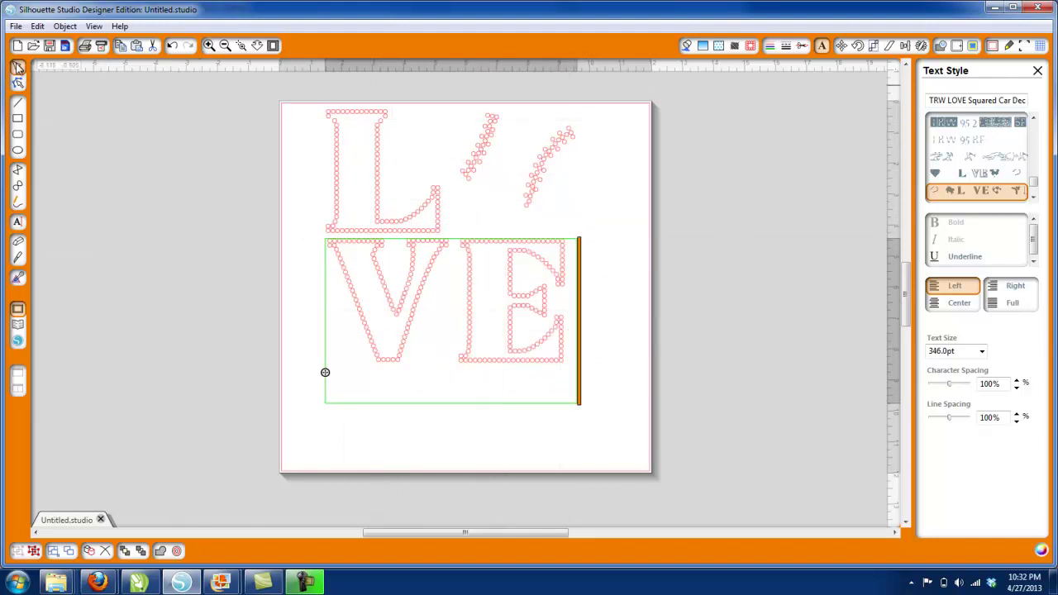
{"action": "left_click", "coordinate": [324, 269]}
Step: Position the outline VE text just beneath the L-and-stitching text to form a two-row layout
{"action": "left_click", "coordinate": [416, 306]}
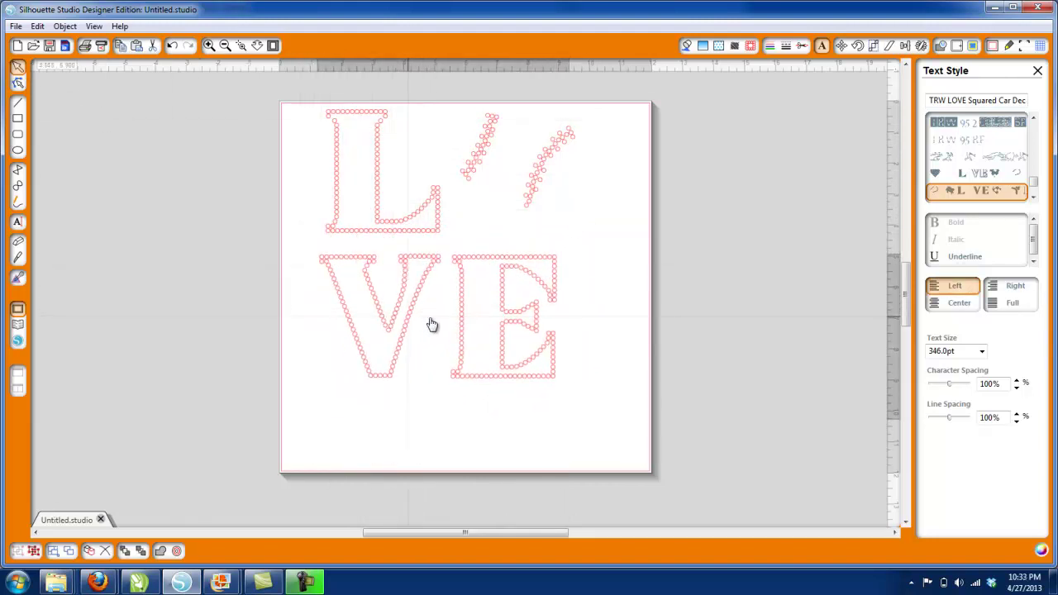
{"action": "left_click_drag", "start_coordinate": [417, 305], "coordinate": [422, 308]}
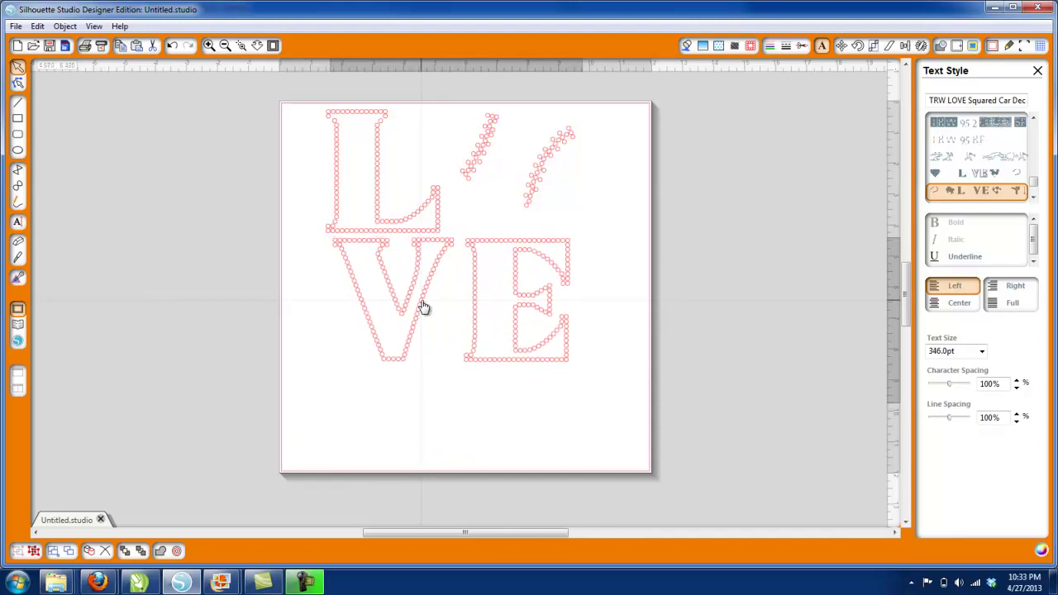
{"action": "left_click", "coordinate": [802, 370]}
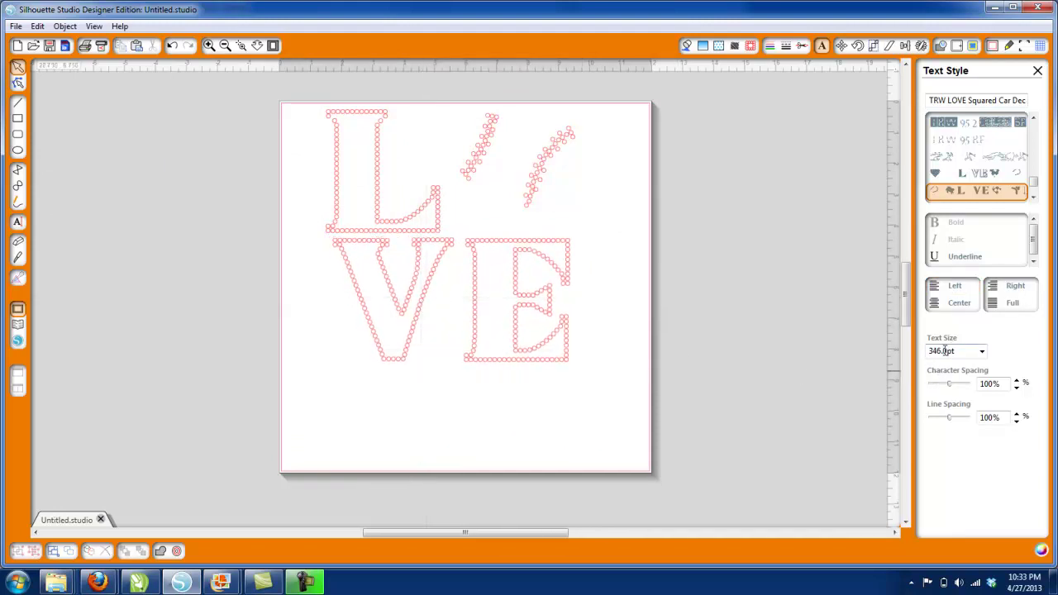
{"action": "left_click", "coordinate": [552, 318]}
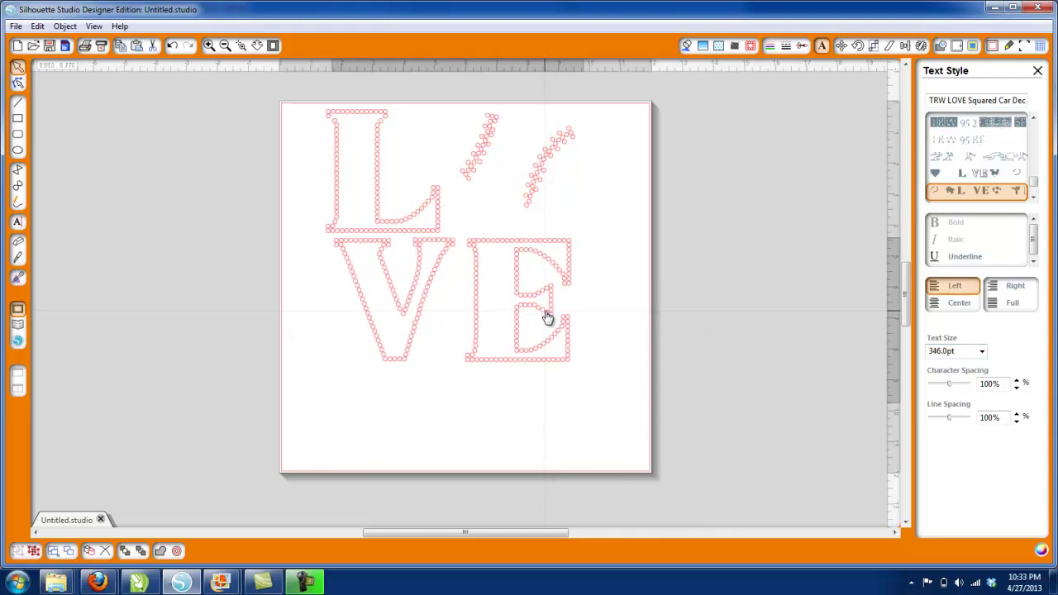
{"action": "left_click_drag", "start_coordinate": [547, 319], "coordinate": [544, 314]}
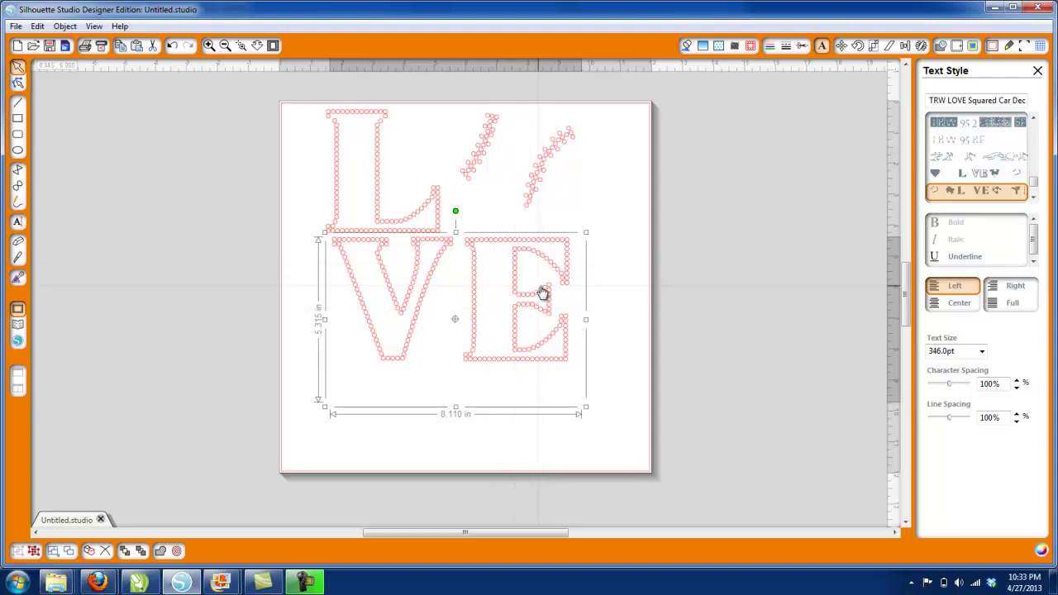
{"action": "left_click", "coordinate": [625, 326]}
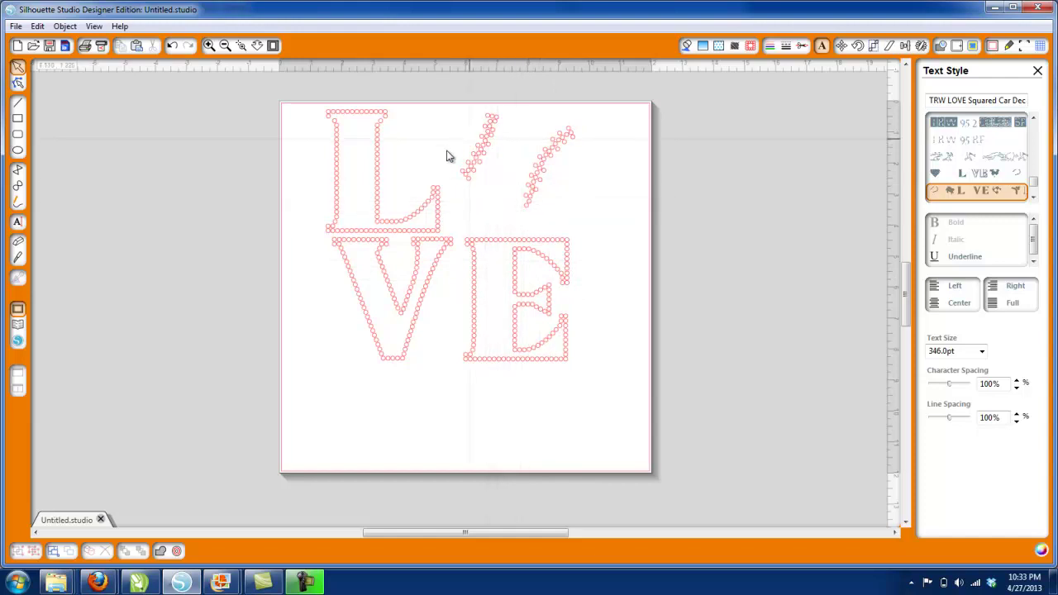
Step: Duplicate the L-and-stitching text and stack both copies exactly by moving their corners to 0, 0
{"action": "left_click", "coordinate": [438, 229]}
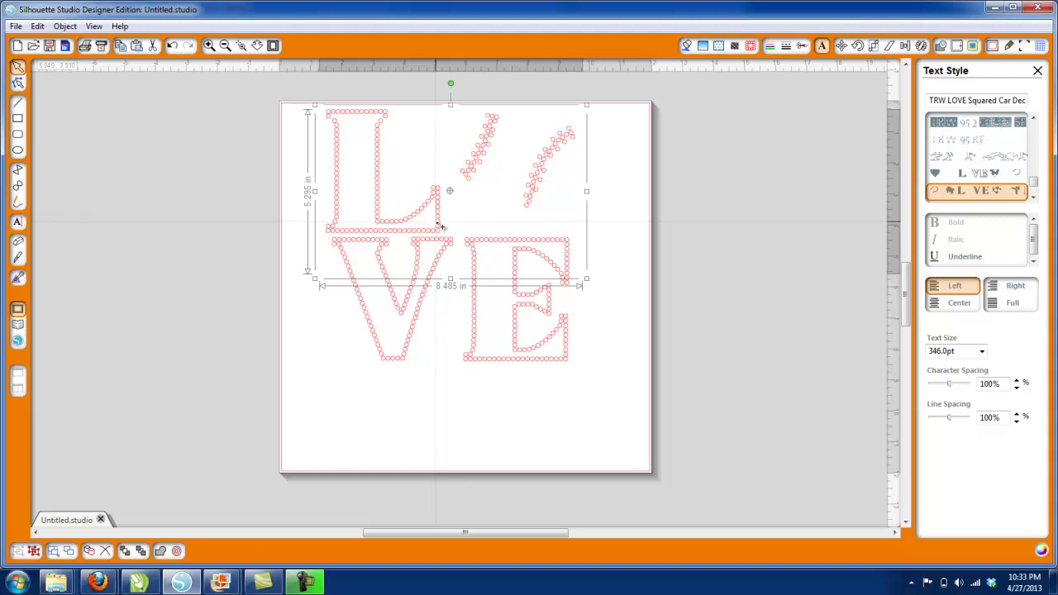
{"action": "key", "text": "ctrl+d"}
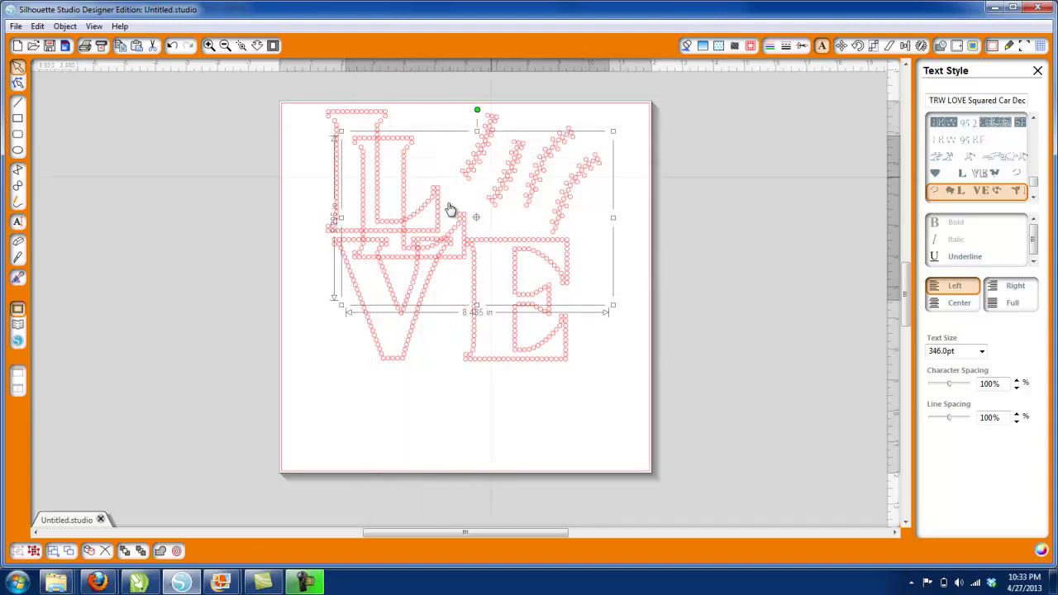
{"action": "left_click", "coordinate": [388, 122], "text": "shift"}
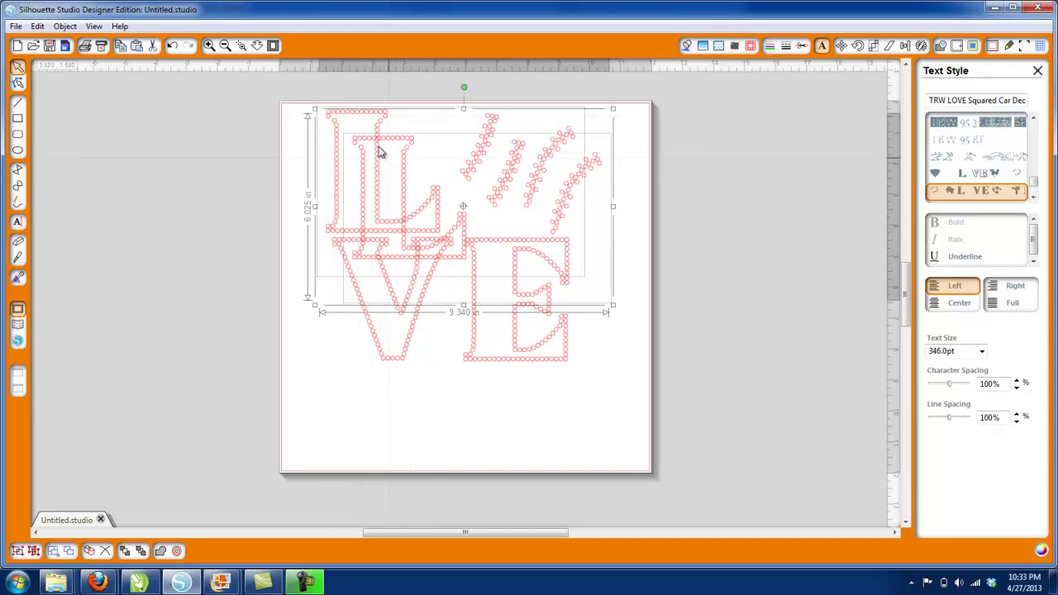
{"action": "left_click", "coordinate": [841, 46]}
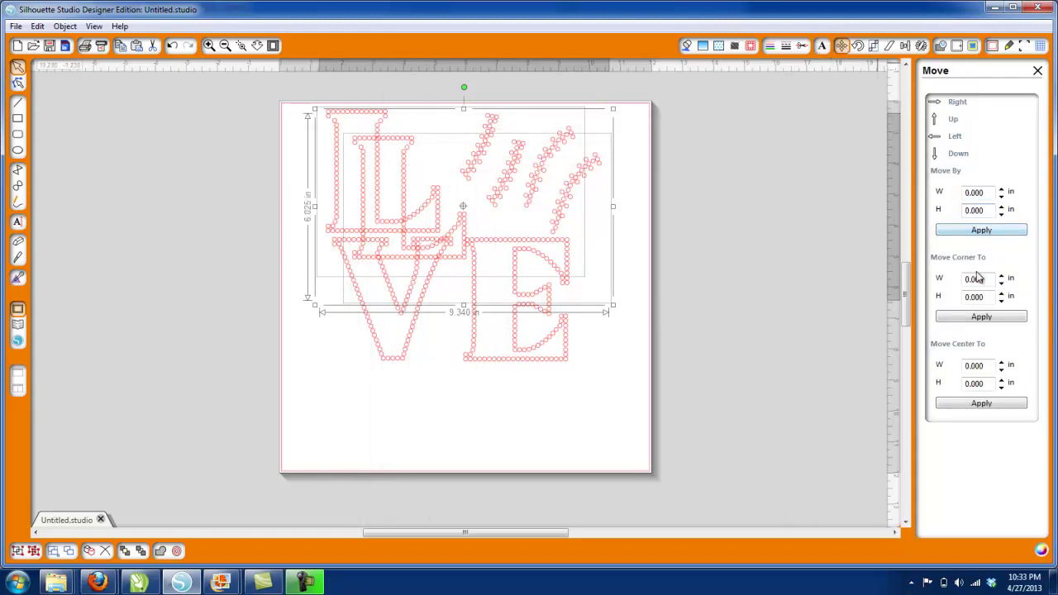
{"action": "left_click", "coordinate": [981, 316]}
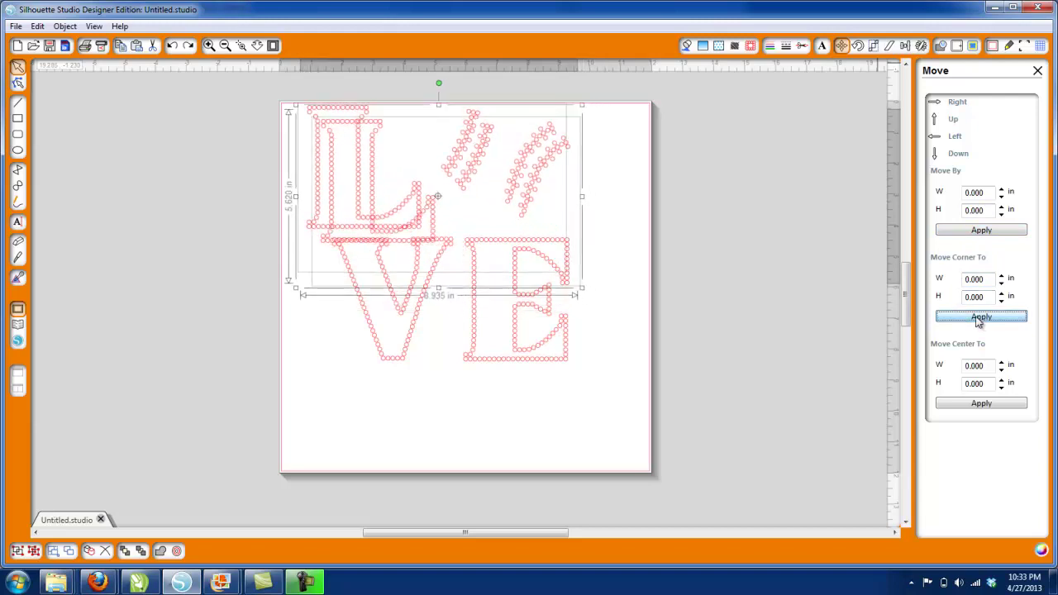
{"action": "left_click", "coordinate": [608, 219]}
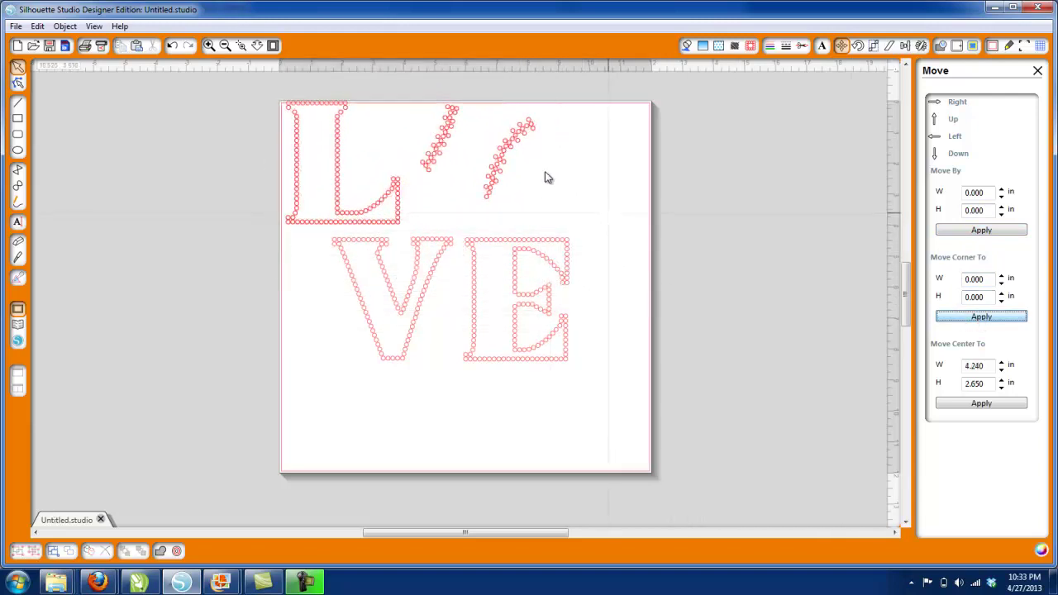
Step: Replace the upper stacked copy of the L-and-stitching text with the filled L and heart characters ("LB")
{"action": "double_click", "coordinate": [375, 211]}
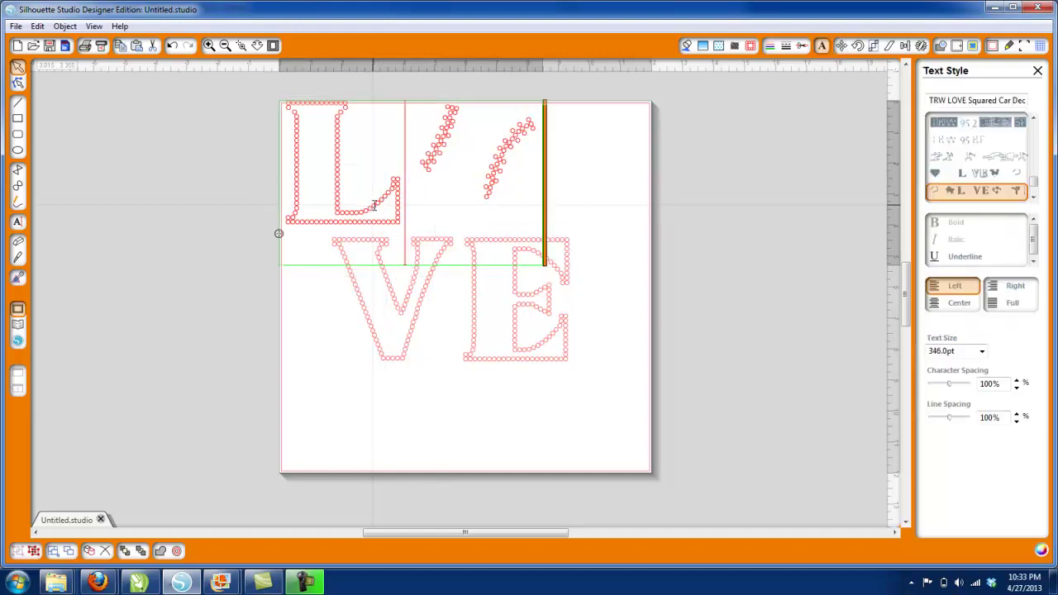
{"action": "left_click_drag", "start_coordinate": [299, 196], "coordinate": [506, 198]}
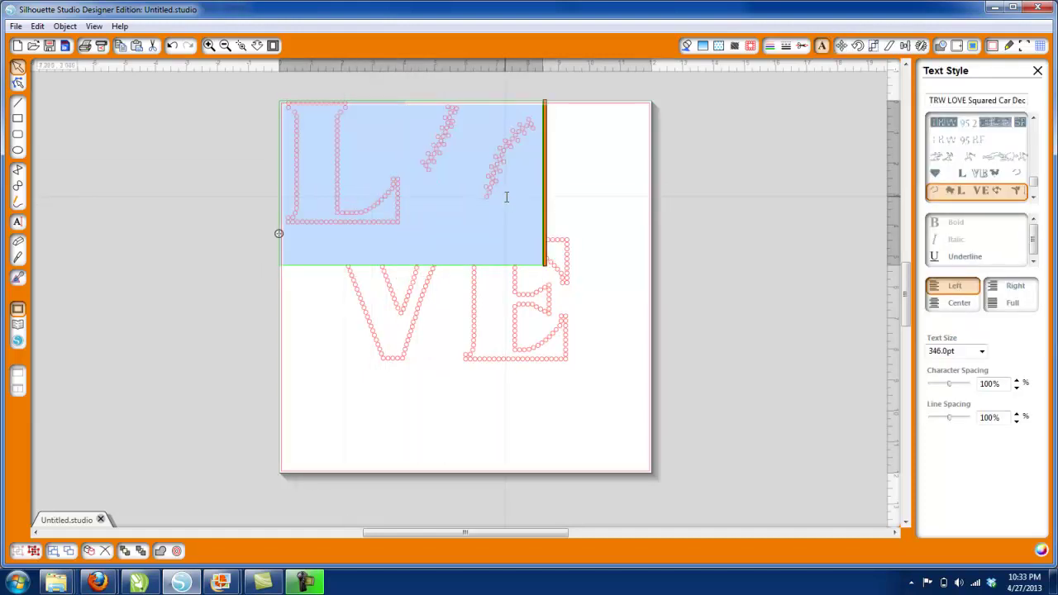
{"action": "type", "text": "lo"}
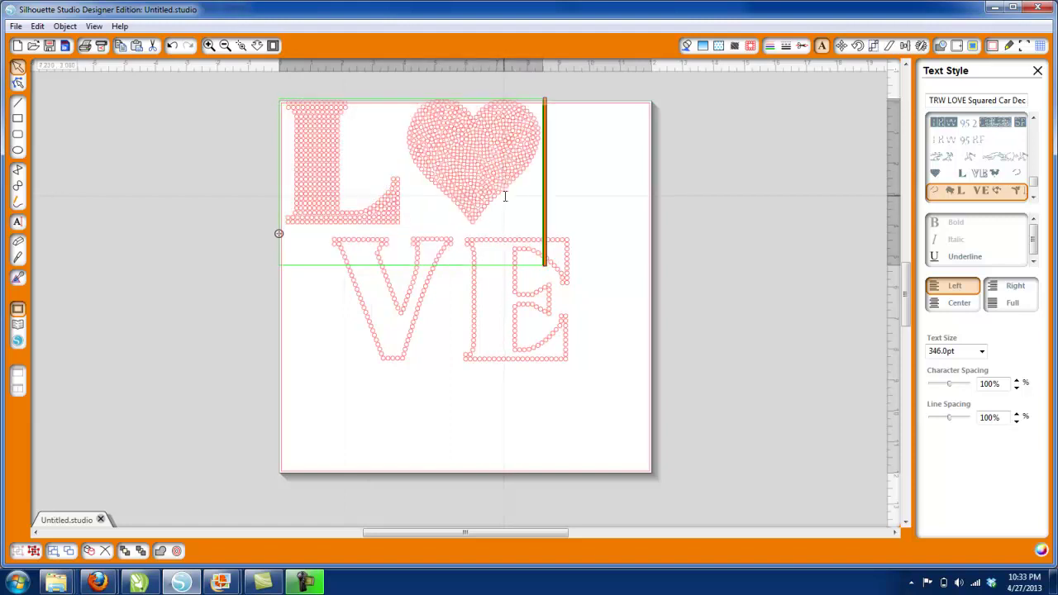
{"action": "left_click", "coordinate": [317, 314]}
Step: Set the line color of the filled L and heart text to sky blue
{"action": "left_click", "coordinate": [319, 212]}
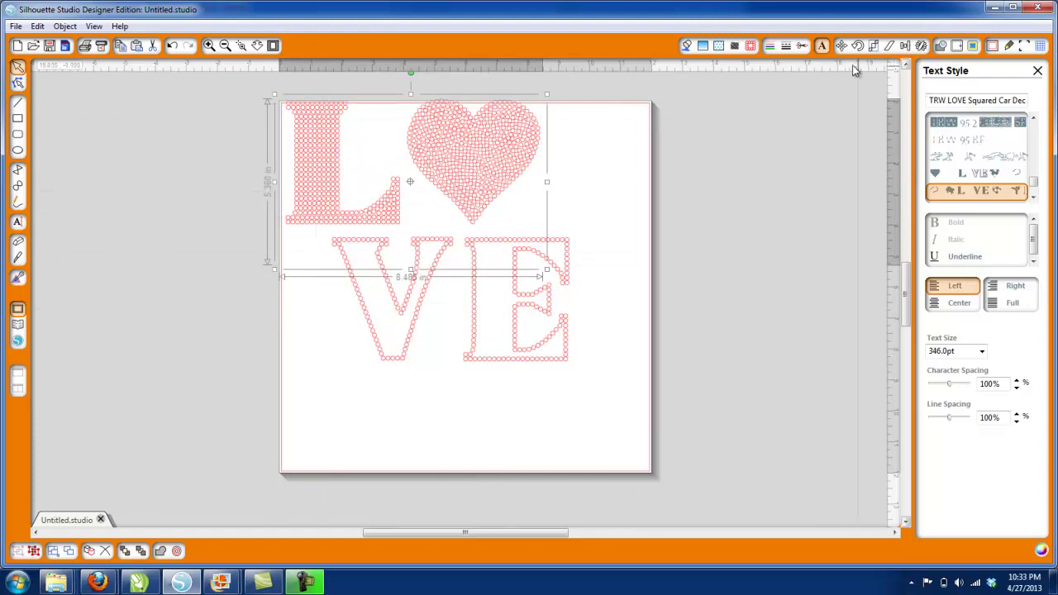
{"action": "left_click", "coordinate": [769, 46]}
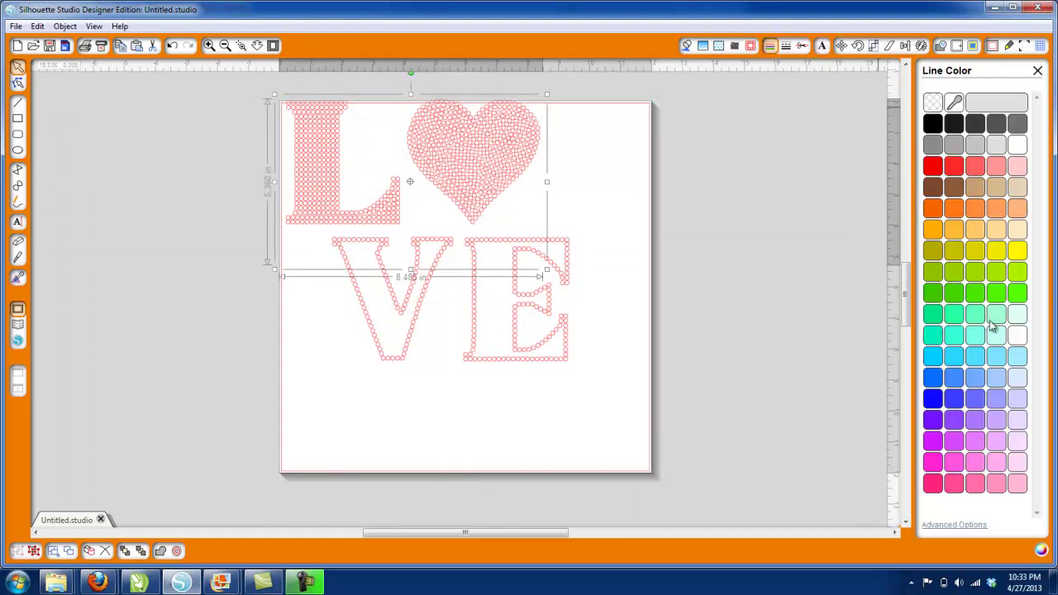
{"action": "left_click", "coordinate": [940, 355]}
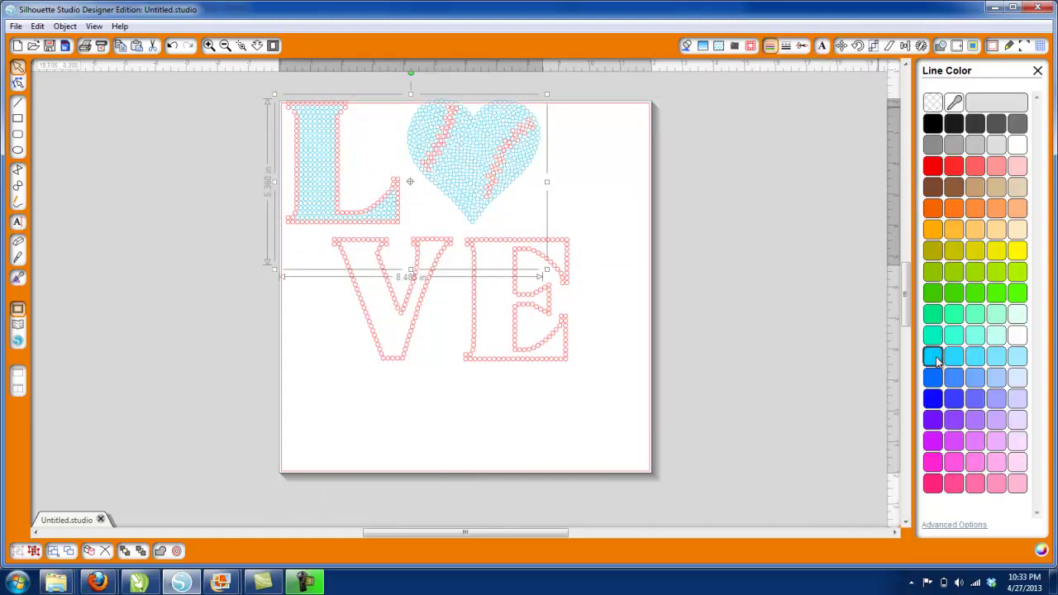
{"action": "left_click", "coordinate": [610, 246]}
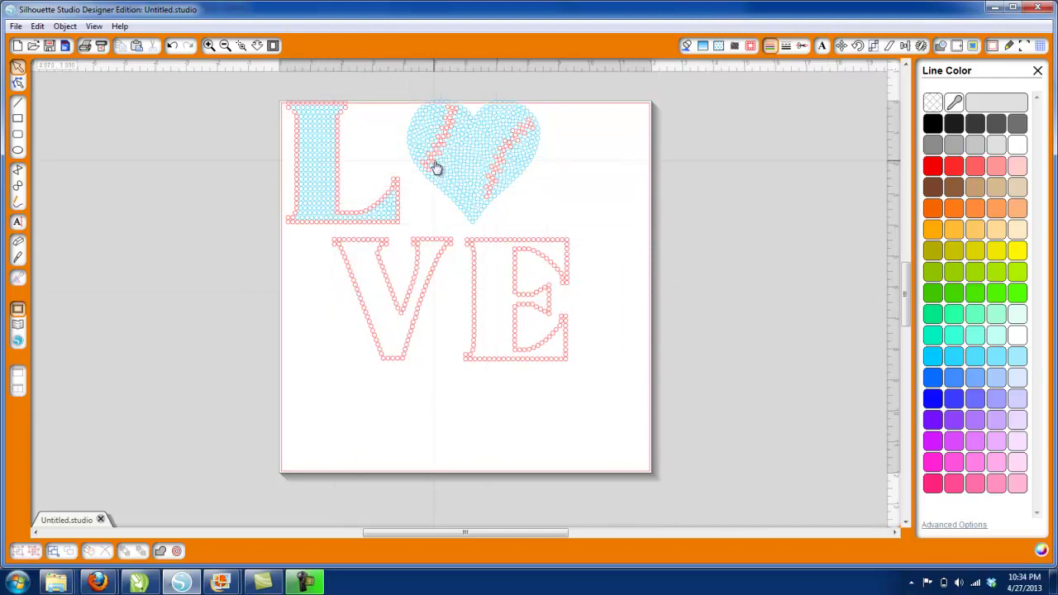
Step: Stack a duplicate of the VE text on the original by moving both corners to 0, 0, and place the pair beneath the L and heart
{"action": "left_click", "coordinate": [427, 295]}
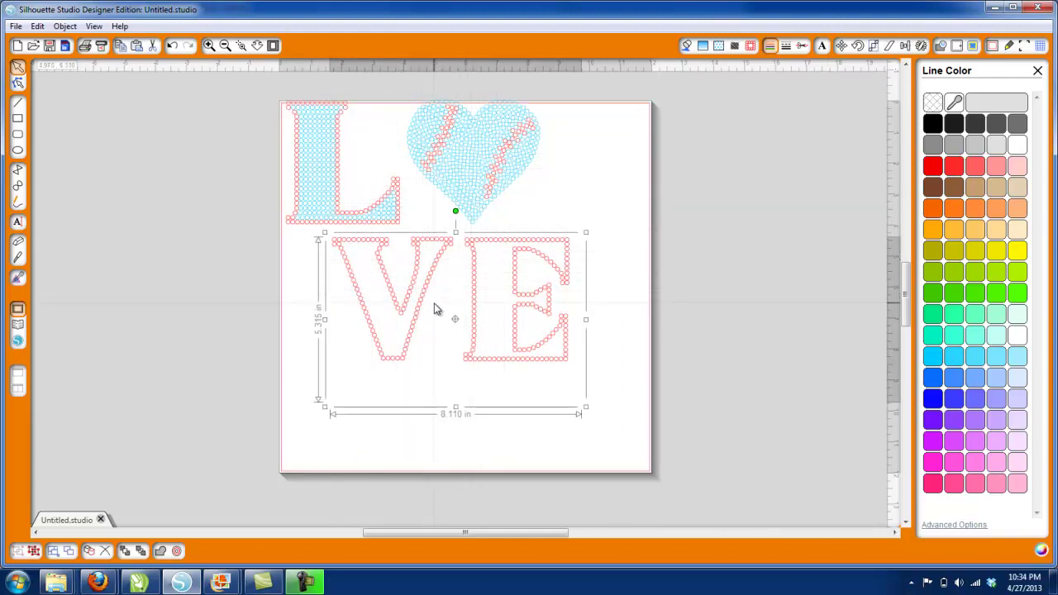
{"action": "key", "text": "ctrl+d"}
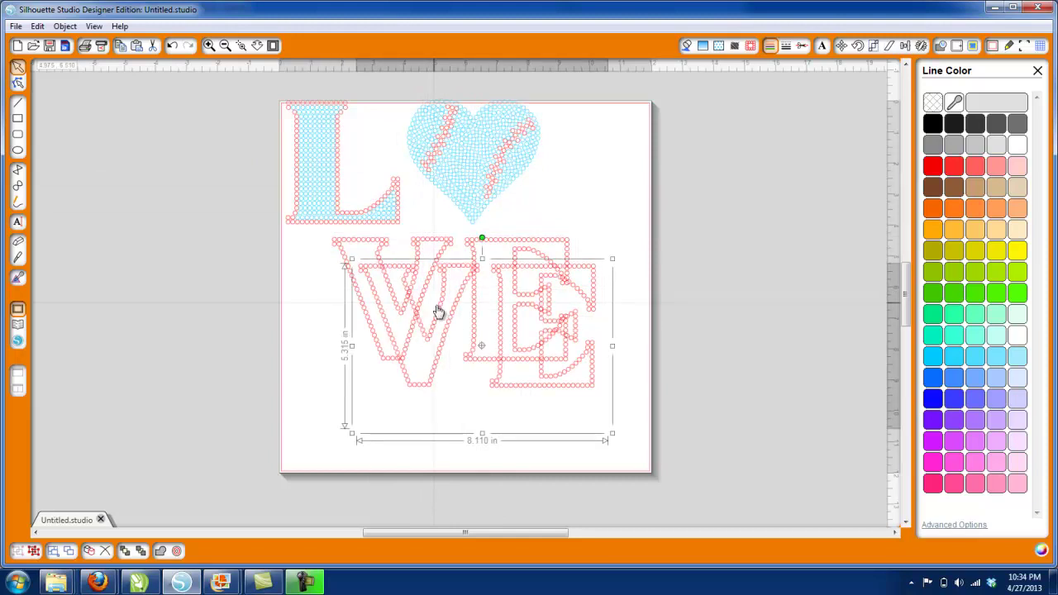
{"action": "left_click", "coordinate": [442, 248], "text": "shift"}
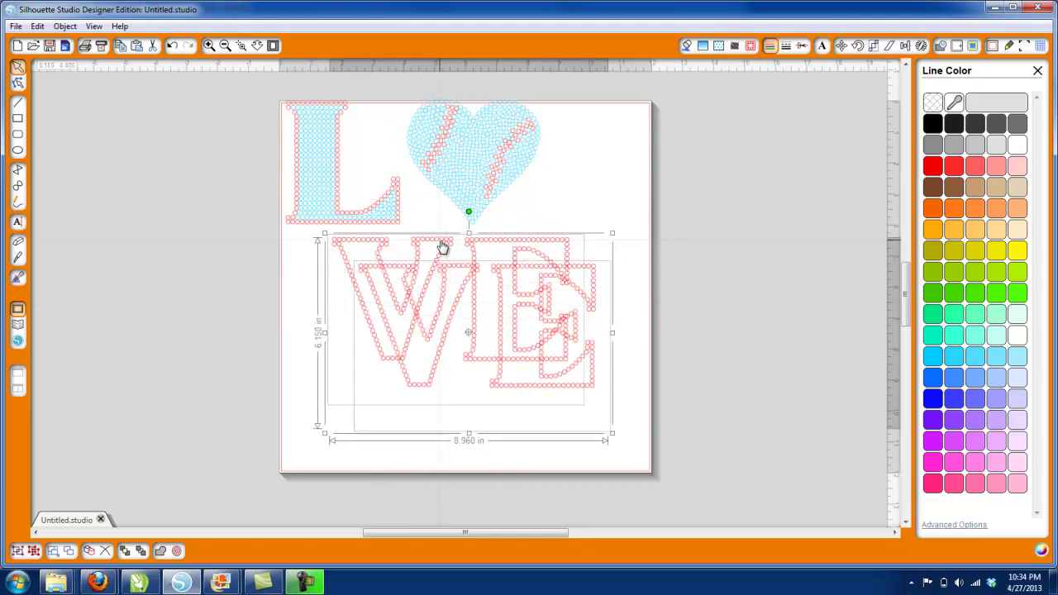
{"action": "left_click", "coordinate": [840, 46]}
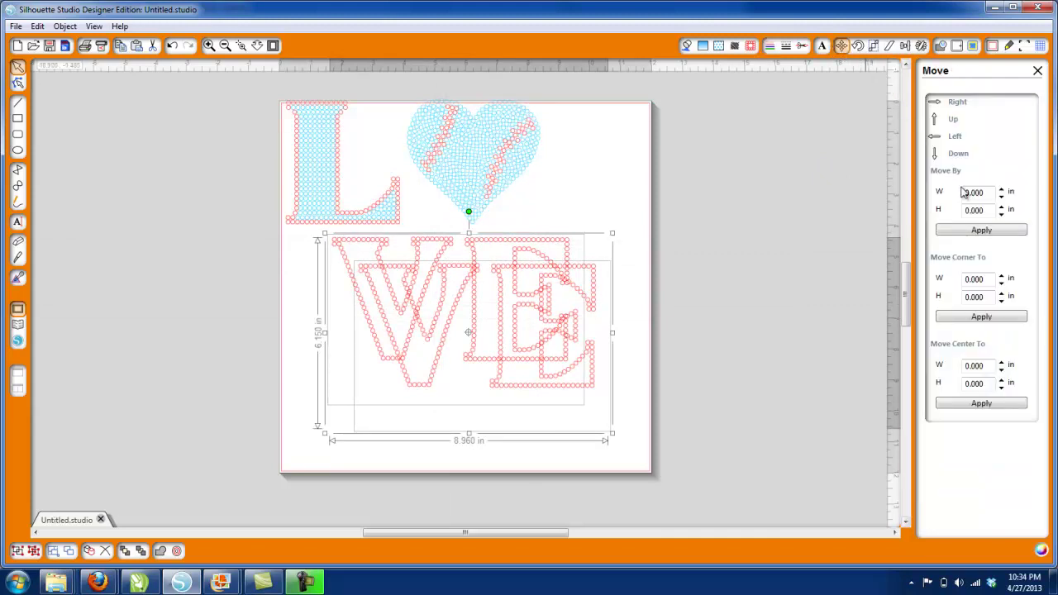
{"action": "left_click", "coordinate": [979, 316]}
{"action": "left_click_drag", "start_coordinate": [381, 143], "coordinate": [391, 268]}
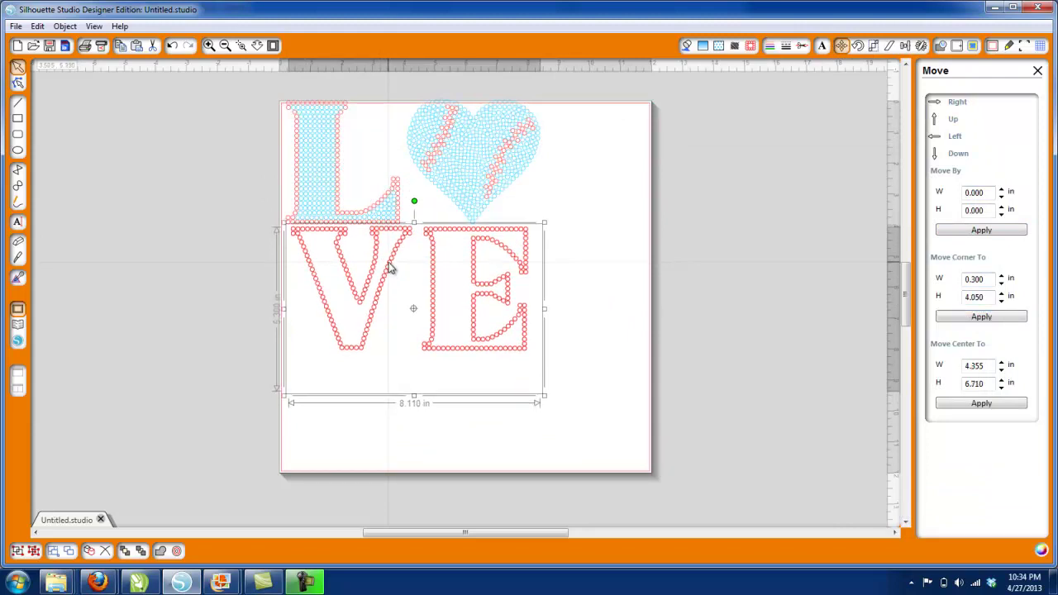
{"action": "left_click", "coordinate": [558, 291]}
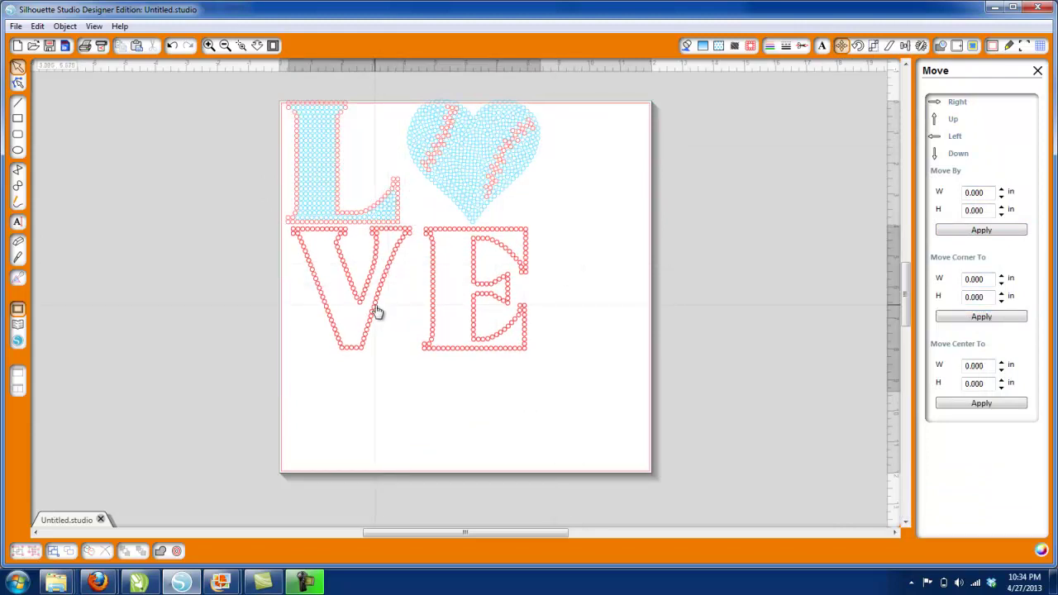
Step: Replace the characters of the upper stacked VE copy with the filled V and E characters
{"action": "double_click", "coordinate": [338, 309]}
{"action": "left_click_drag", "start_coordinate": [291, 307], "coordinate": [514, 307]}
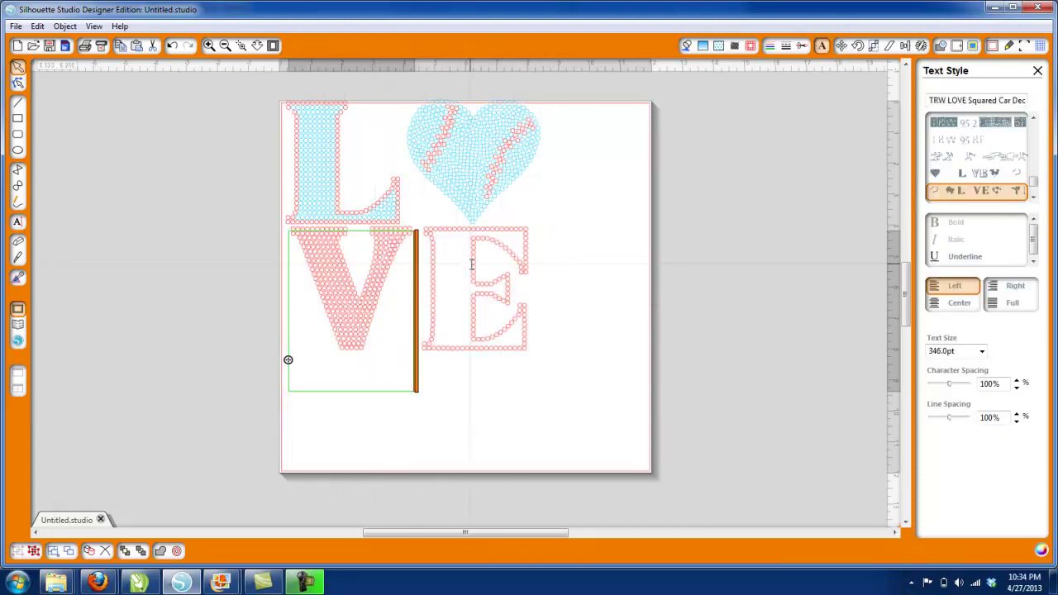
{"action": "left_click", "coordinate": [562, 253]}
{"action": "left_click", "coordinate": [454, 281]}
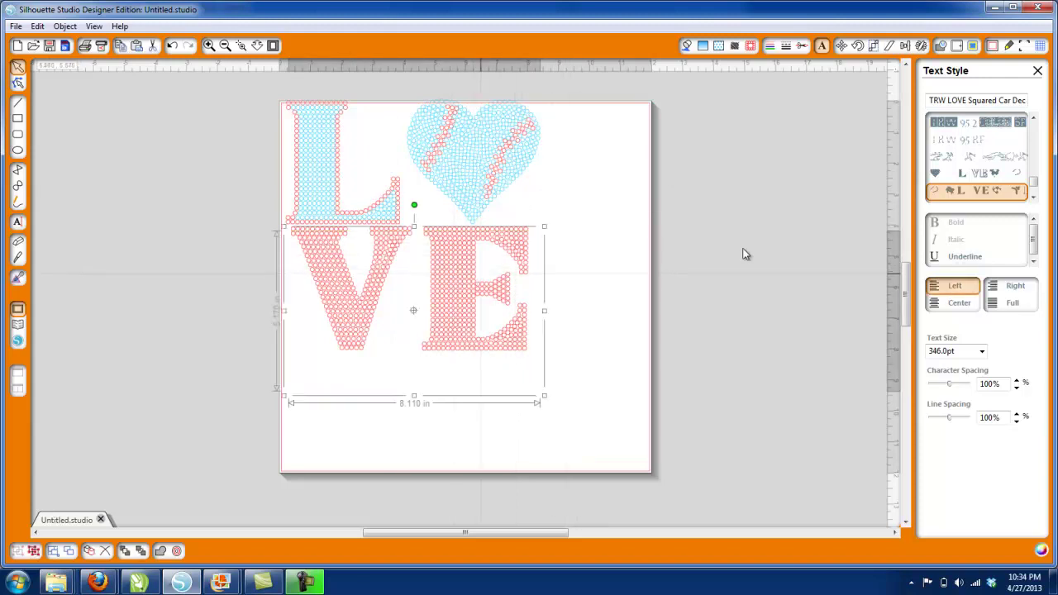
Step: Set the line color of the filled V and E text to sky blue
{"action": "left_click", "coordinate": [770, 46]}
{"action": "left_click", "coordinate": [934, 359]}
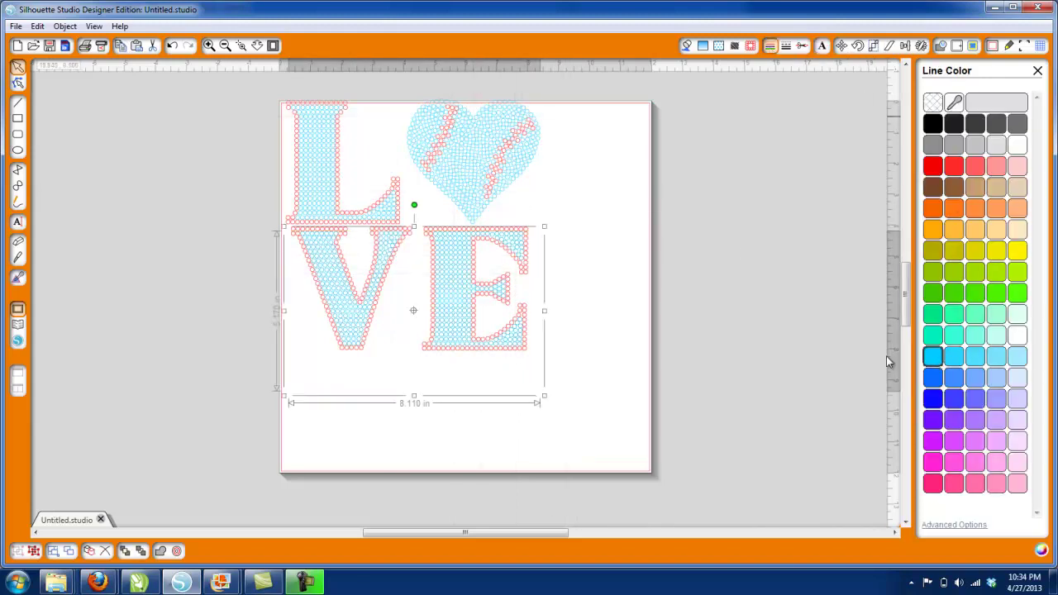
{"action": "left_click", "coordinate": [631, 308]}
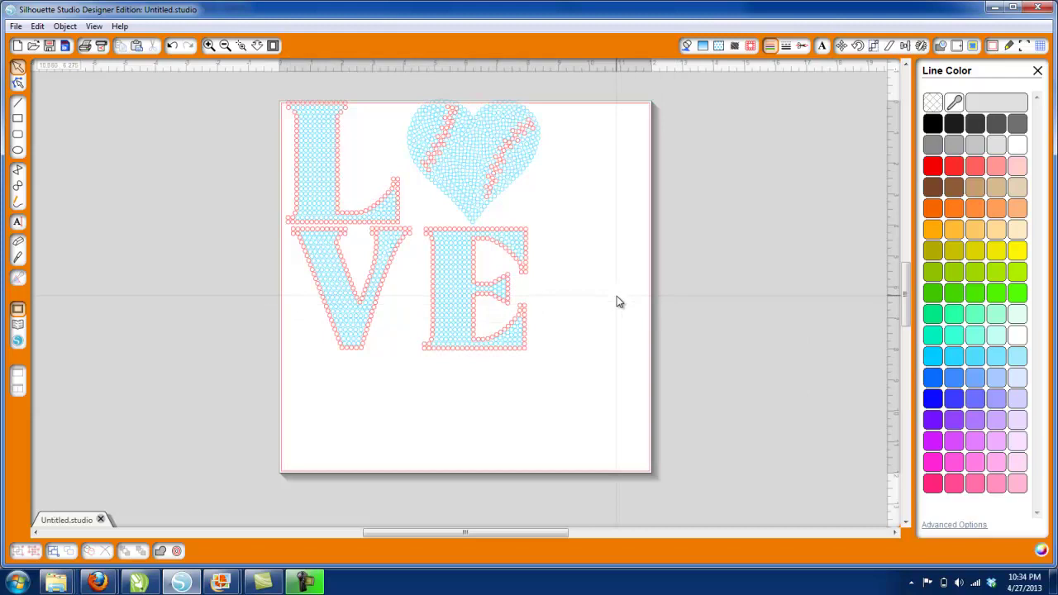
Step: Select both filled texts, try orange and two grays as their line color, and settle on yellow
{"action": "left_click", "coordinate": [459, 306]}
{"action": "left_click", "coordinate": [459, 172], "text": "shift"}
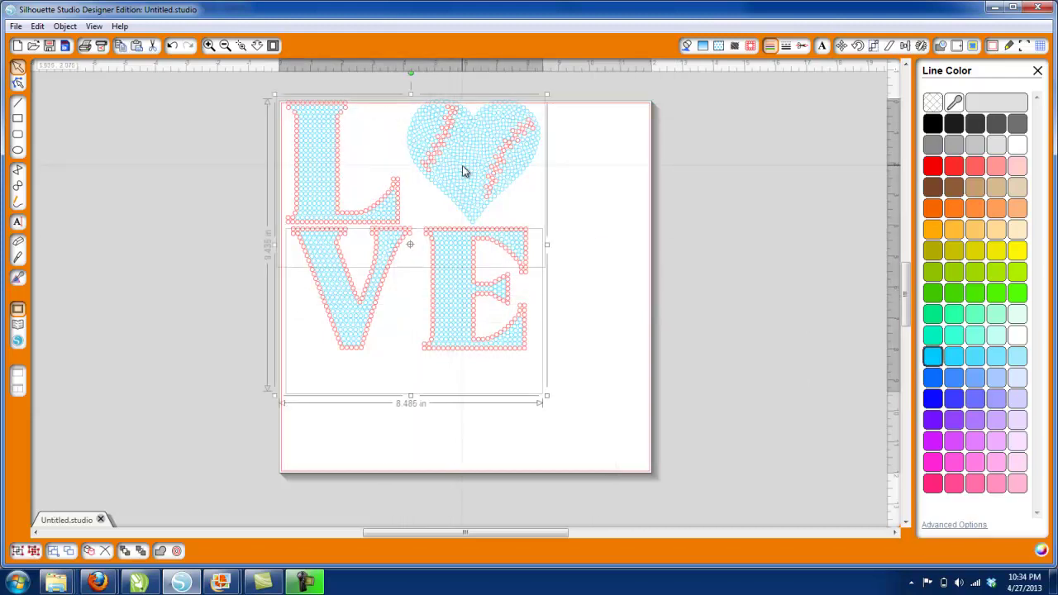
{"action": "left_click", "coordinate": [932, 209]}
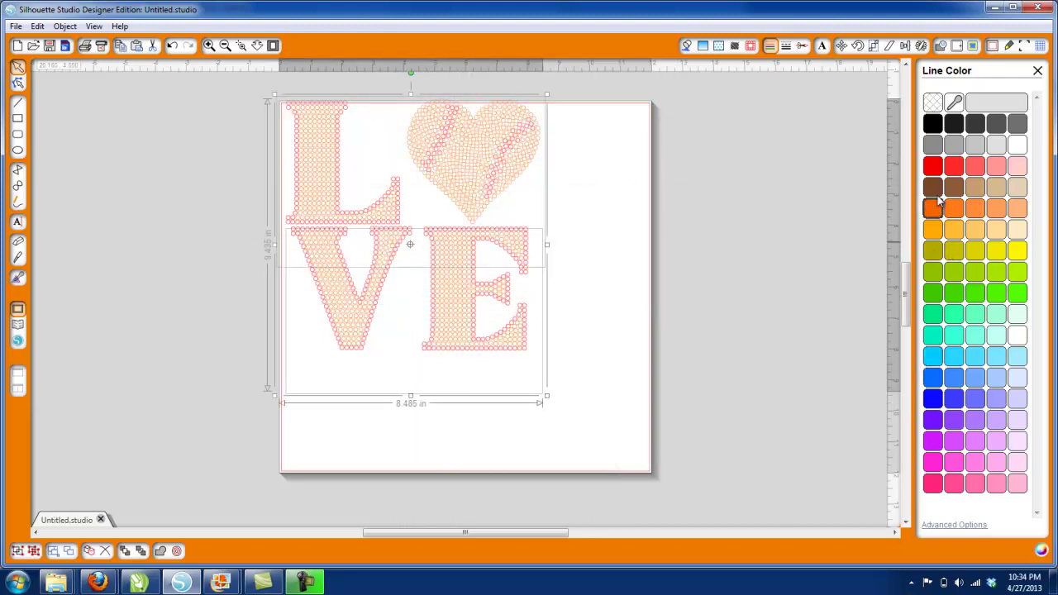
{"action": "left_click", "coordinate": [961, 147]}
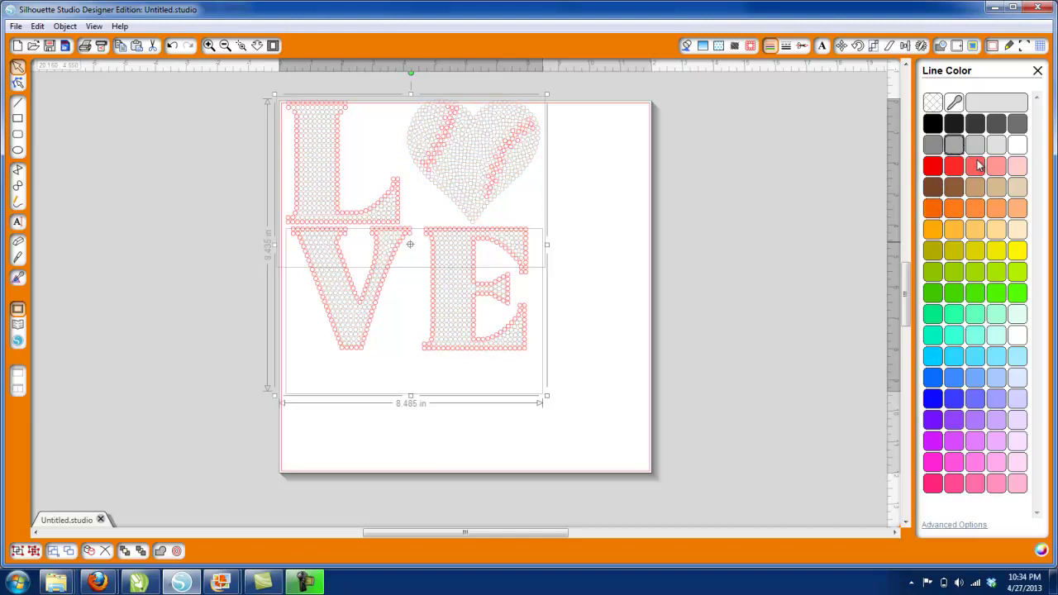
{"action": "left_click", "coordinate": [976, 152]}
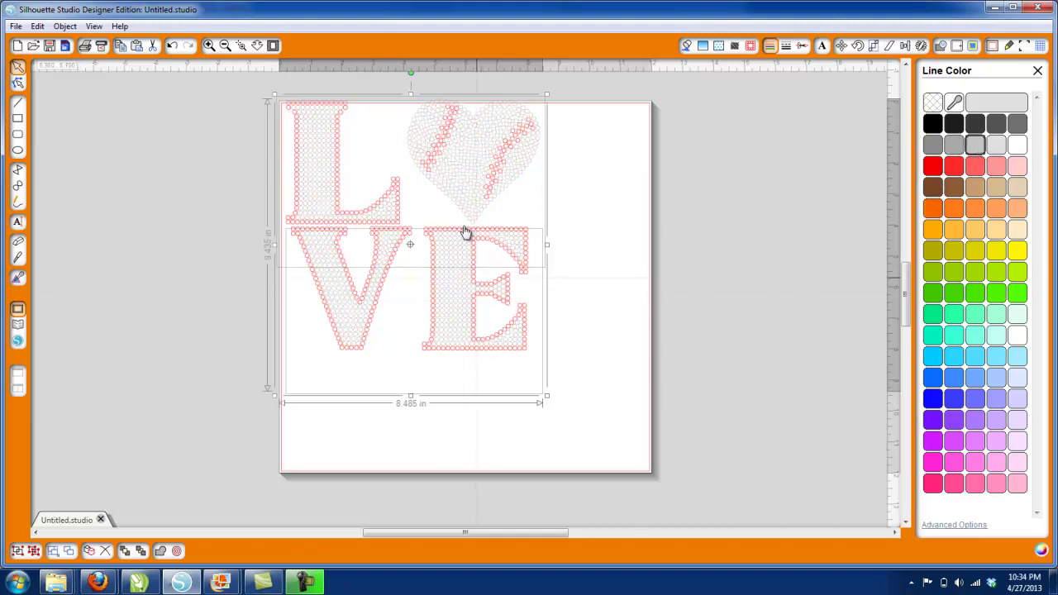
{"action": "left_click", "coordinate": [1017, 252]}
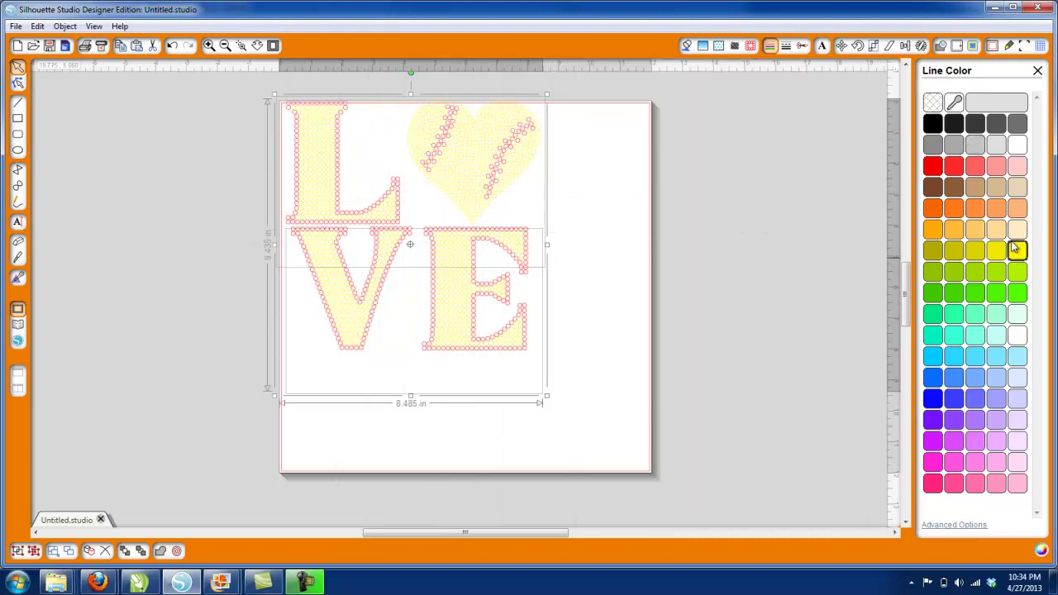
{"action": "left_click", "coordinate": [588, 234]}
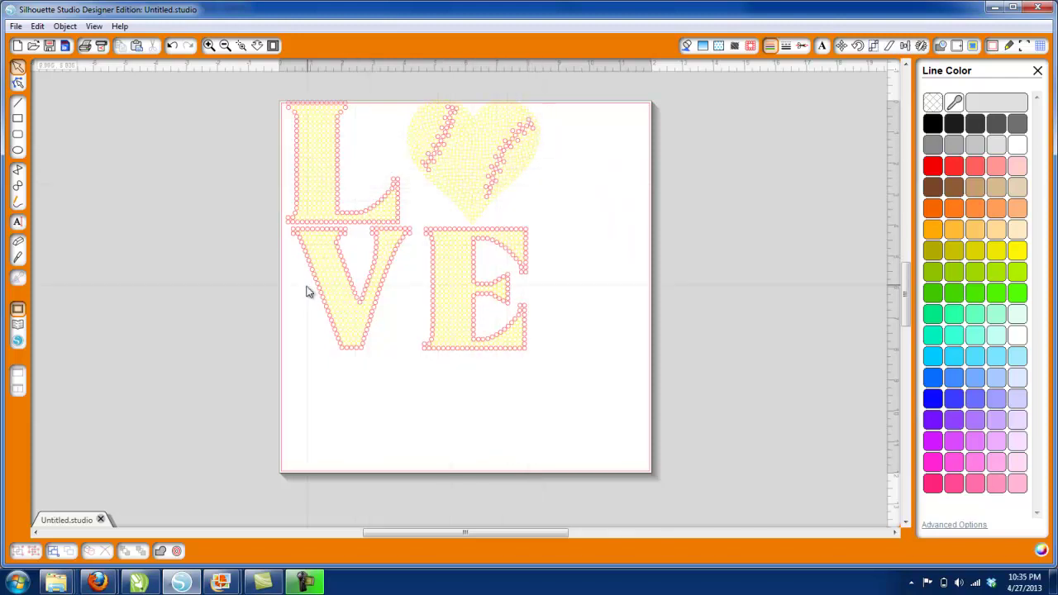
Step: Draw a rectangle about 8.74 by 8.68 in around the whole LOVE design and shift it off to one side
{"action": "left_click", "coordinate": [18, 118]}
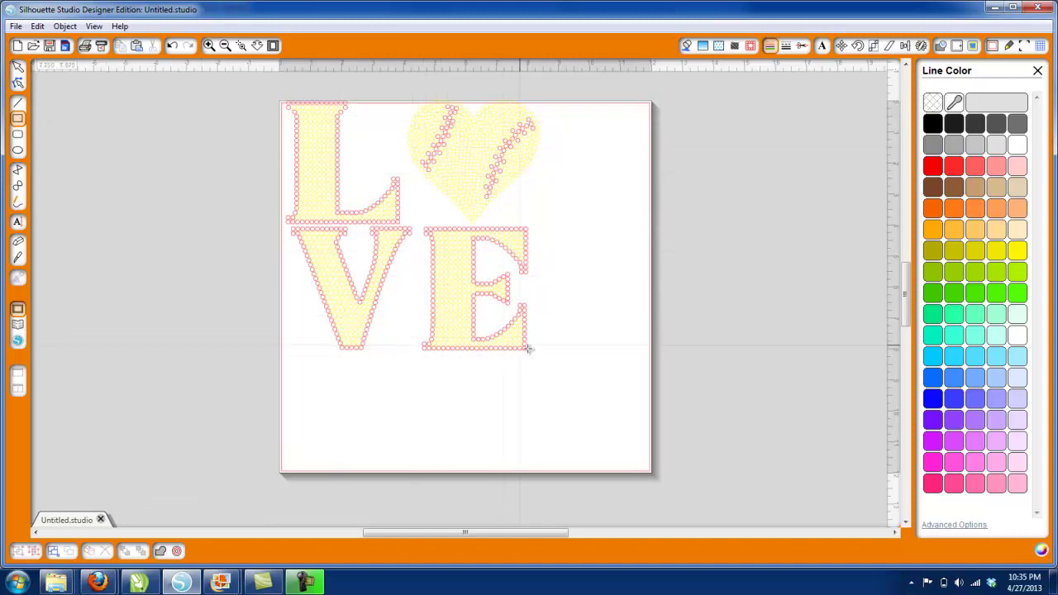
{"action": "left_click_drag", "start_coordinate": [546, 361], "coordinate": [277, 93]}
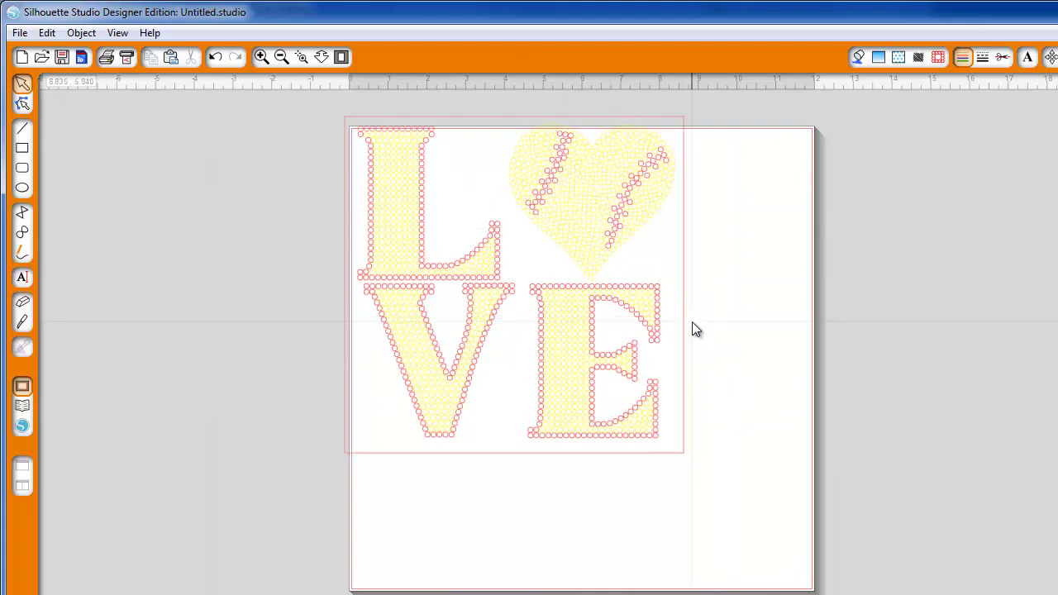
{"action": "left_click_drag", "start_coordinate": [685, 330], "coordinate": [742, 331]}
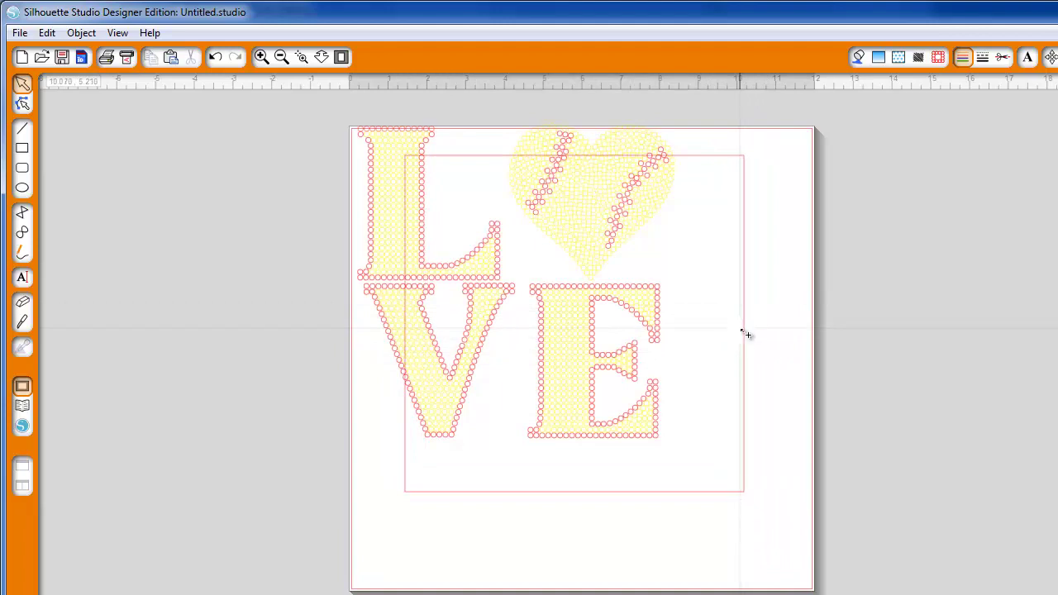
Step: Delete the mistakenly pasted VE outline and duplicate the rectangle instead
{"action": "key", "text": "ctrl+v"}
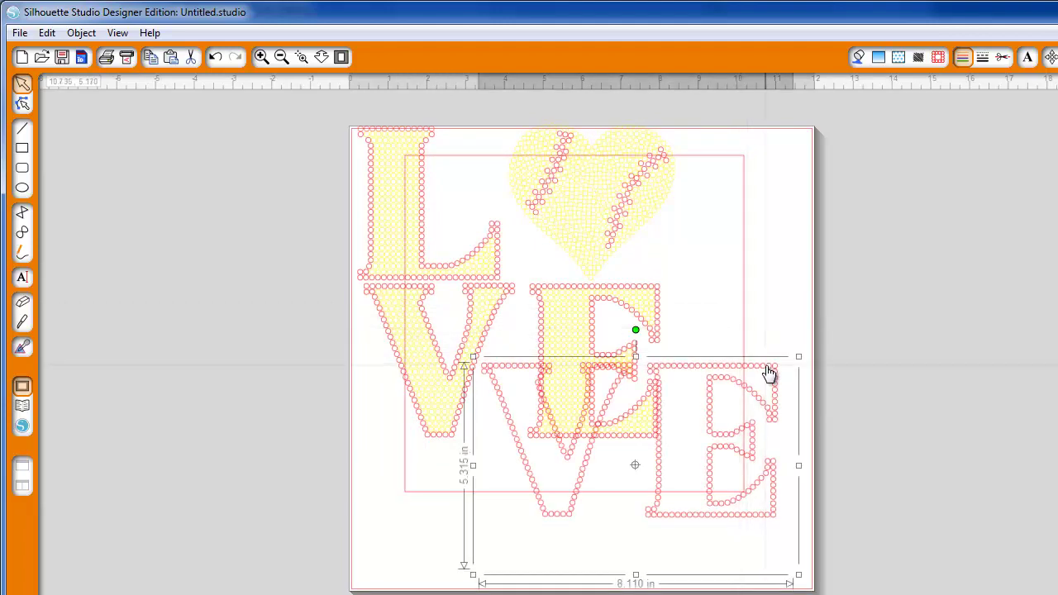
{"action": "key", "text": "Delete"}
{"action": "left_click", "coordinate": [748, 361]}
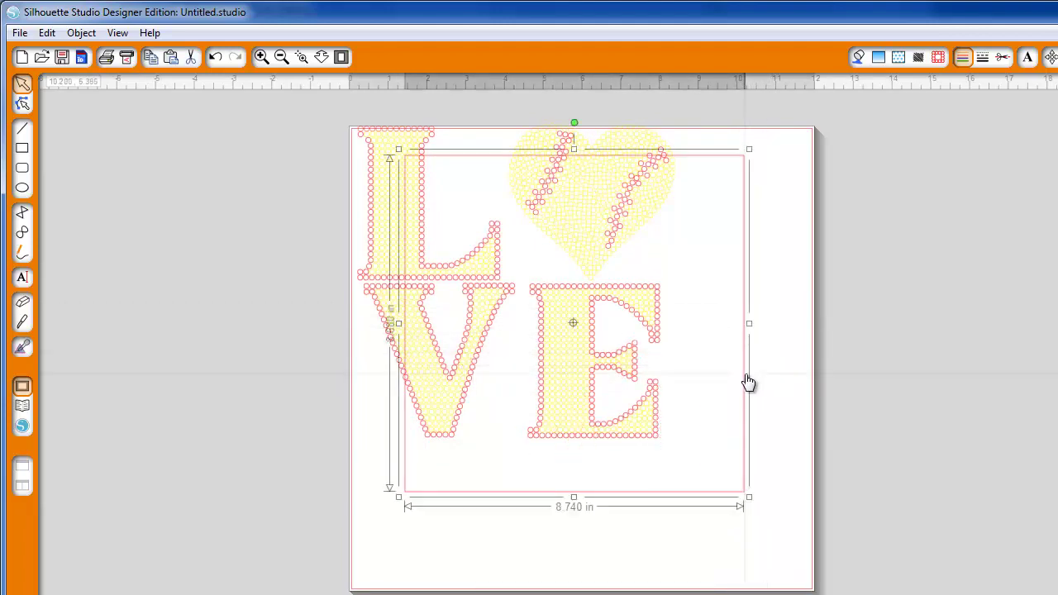
{"action": "key", "text": "ctrl+d"}
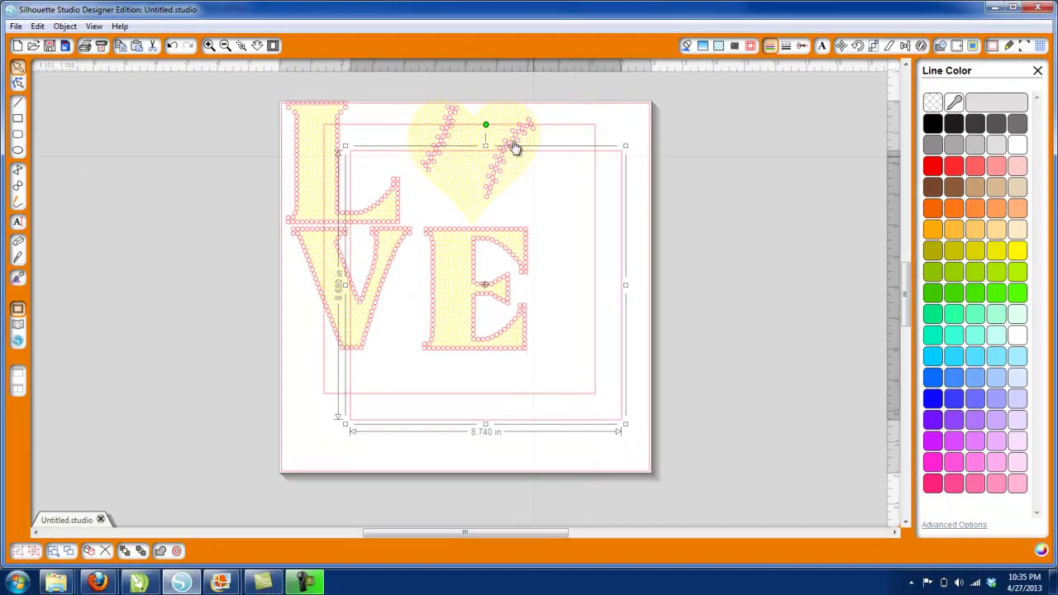
Step: Stack both rectangles by moving their corners to 0, 0, and place the pair around the LOVE design
{"action": "left_click", "coordinate": [595, 139], "text": "shift"}
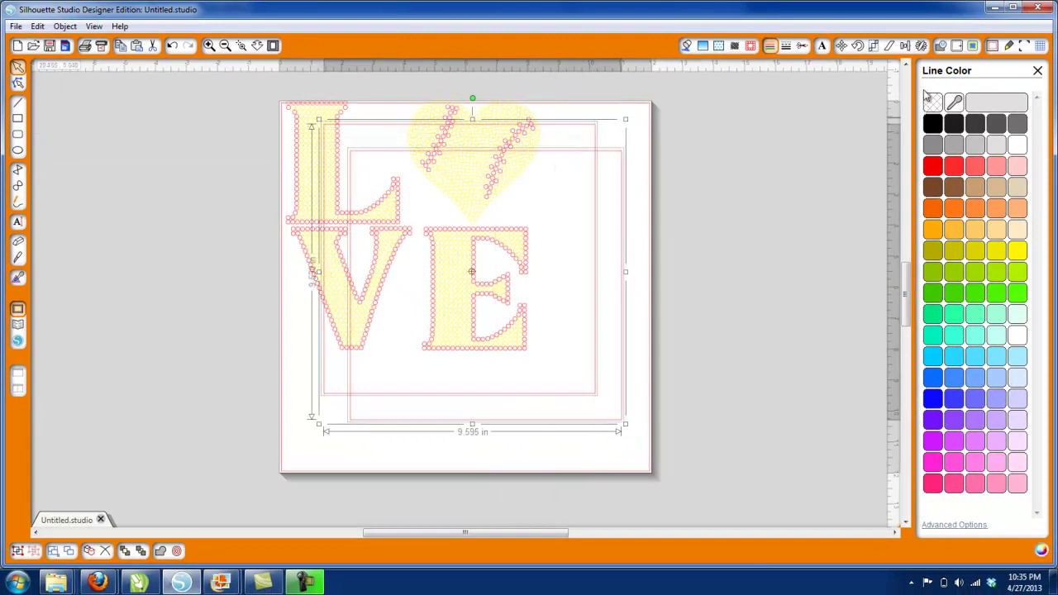
{"action": "left_click", "coordinate": [841, 45]}
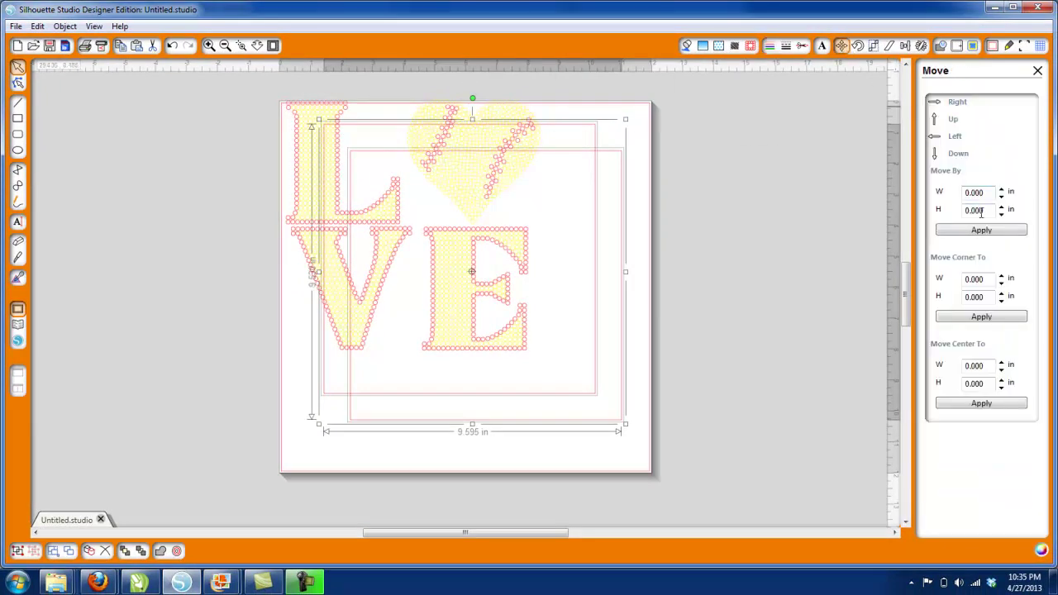
{"action": "left_click", "coordinate": [990, 318]}
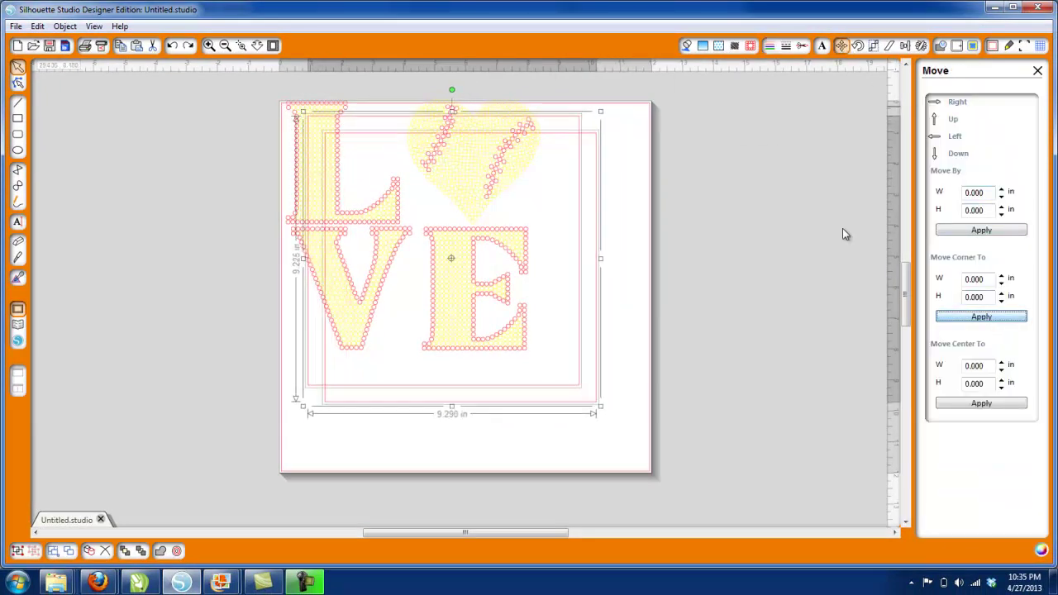
{"action": "left_click_drag", "start_coordinate": [543, 372], "coordinate": [538, 366]}
{"action": "left_click", "coordinate": [592, 233]}
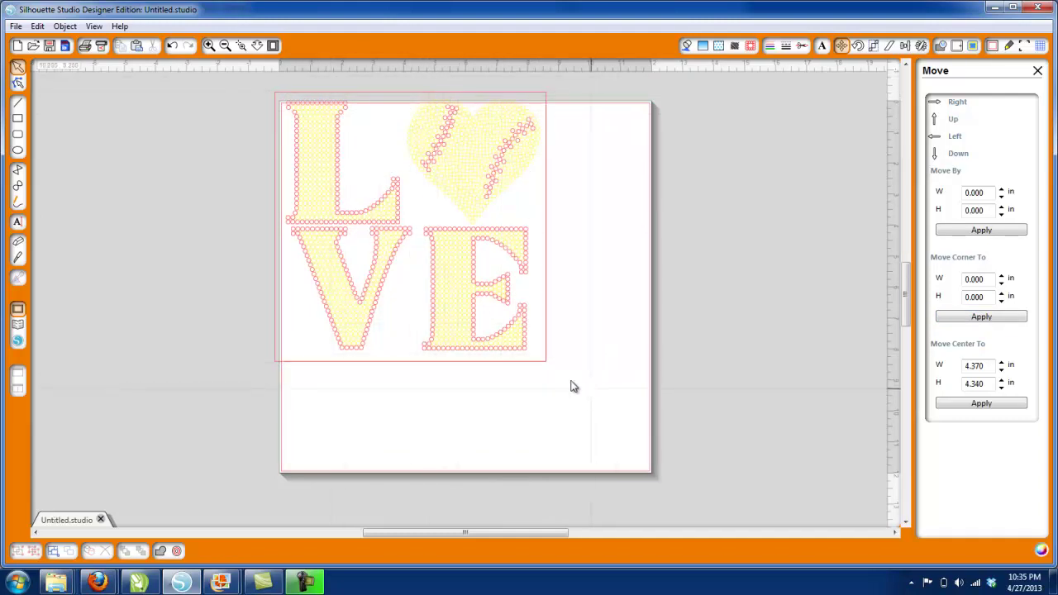
{"action": "left_click_drag", "start_coordinate": [571, 385], "coordinate": [245, 94]}
{"action": "left_click_drag", "start_coordinate": [328, 172], "coordinate": [341, 185]}
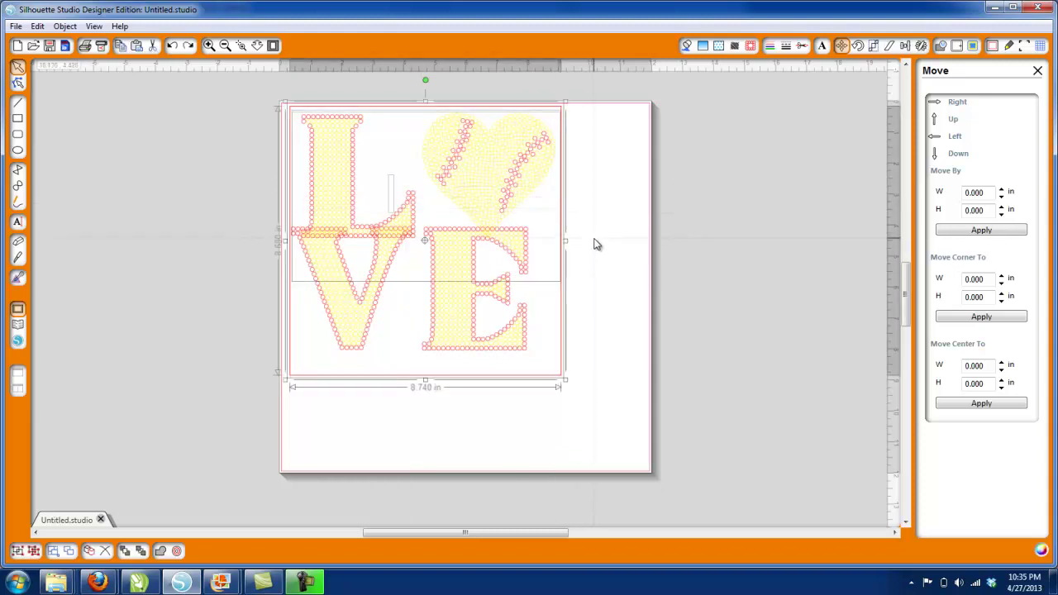
{"action": "key", "text": "ctrl+z"}
{"action": "left_click", "coordinate": [607, 405]}
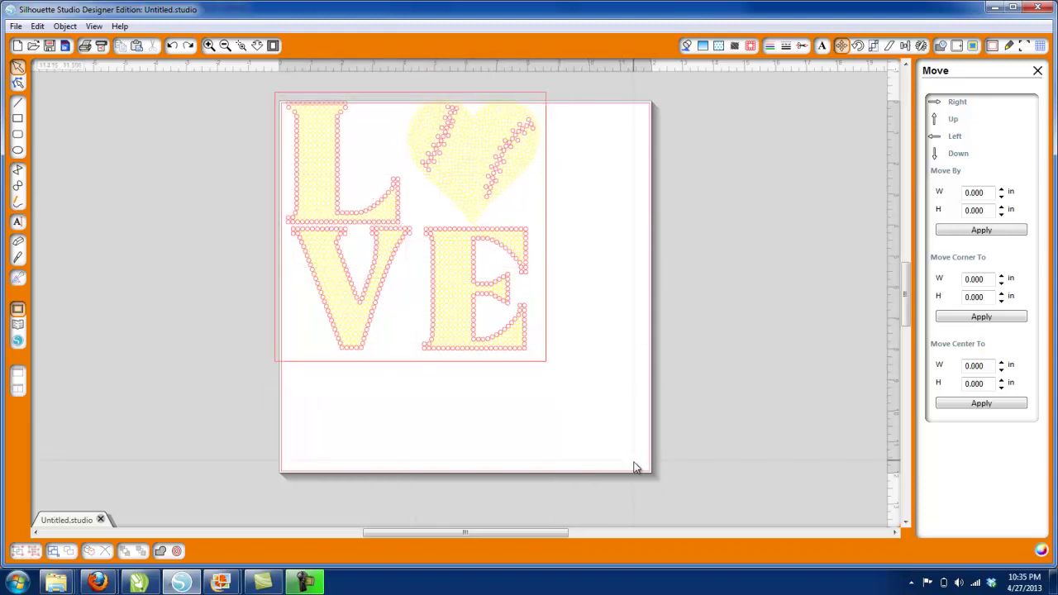
Step: Move the complete design with both rectangles inside the page, placing the rectangle corner at about 0.425, 0.275 in
{"action": "left_click_drag", "start_coordinate": [636, 467], "coordinate": [405, 309]}
{"action": "scroll", "coordinate": [430, 289], "scroll_direction": "up", "scroll_amount": 3}
{"action": "left_click", "coordinate": [601, 273]}
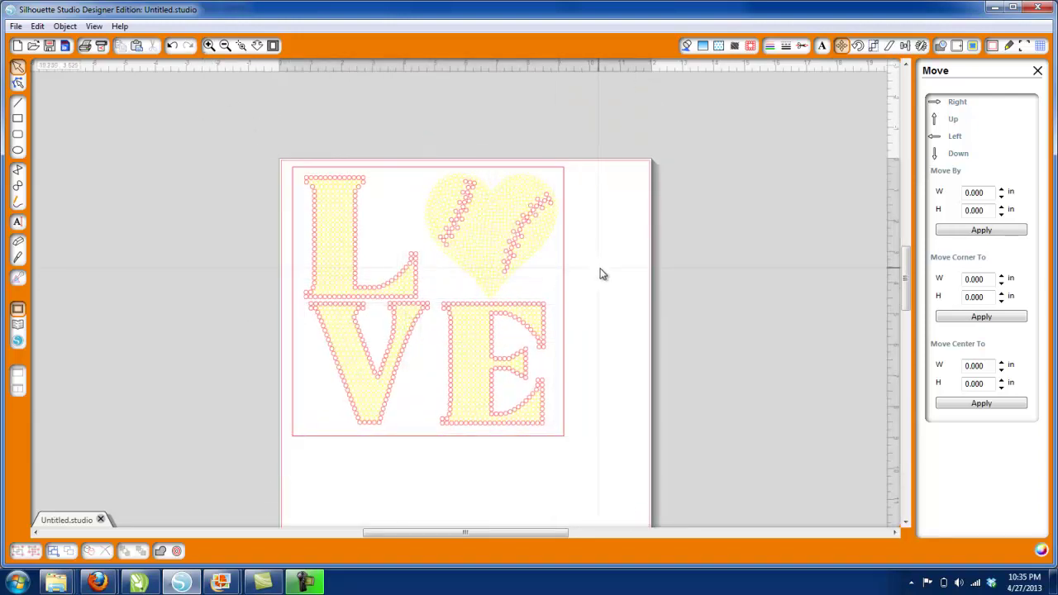
{"action": "scroll", "coordinate": [536, 206], "scroll_direction": "down", "scroll_amount": 1}
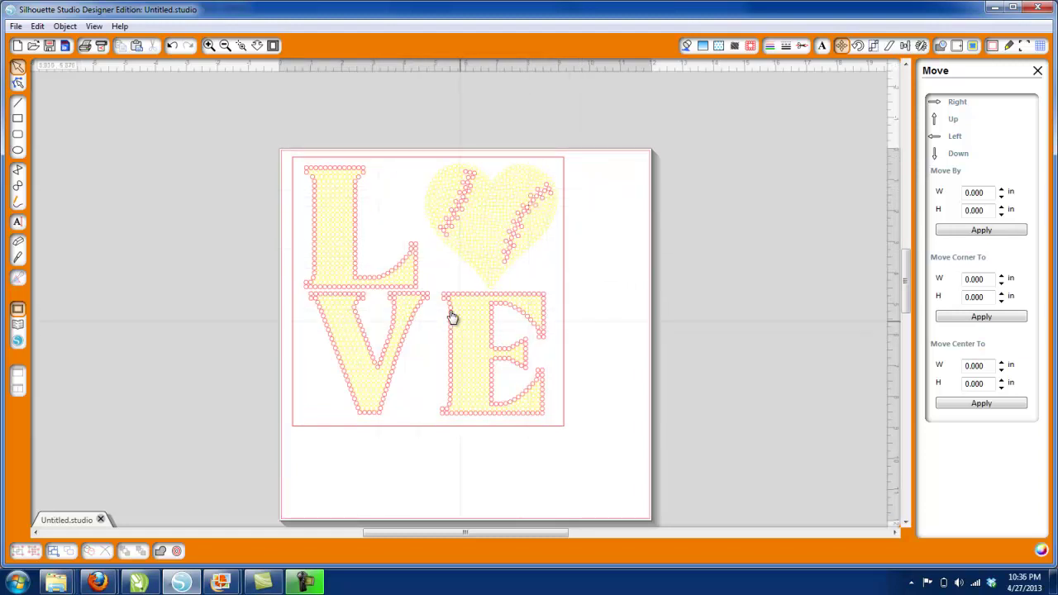
Step: Set the line color of the upper stacked rectangle to yellow
{"action": "left_click", "coordinate": [562, 289]}
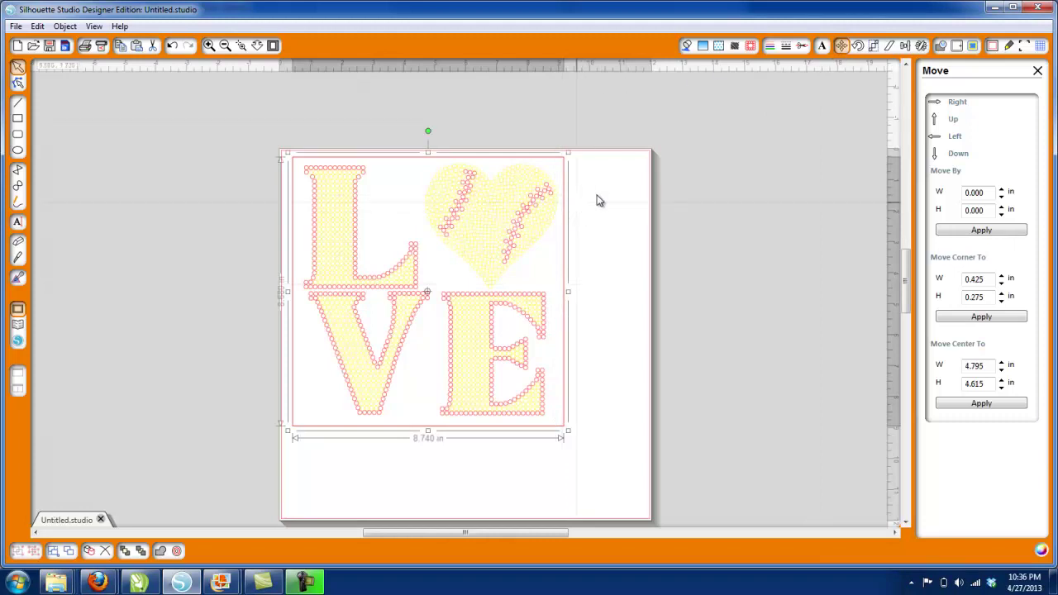
{"action": "left_click", "coordinate": [770, 47]}
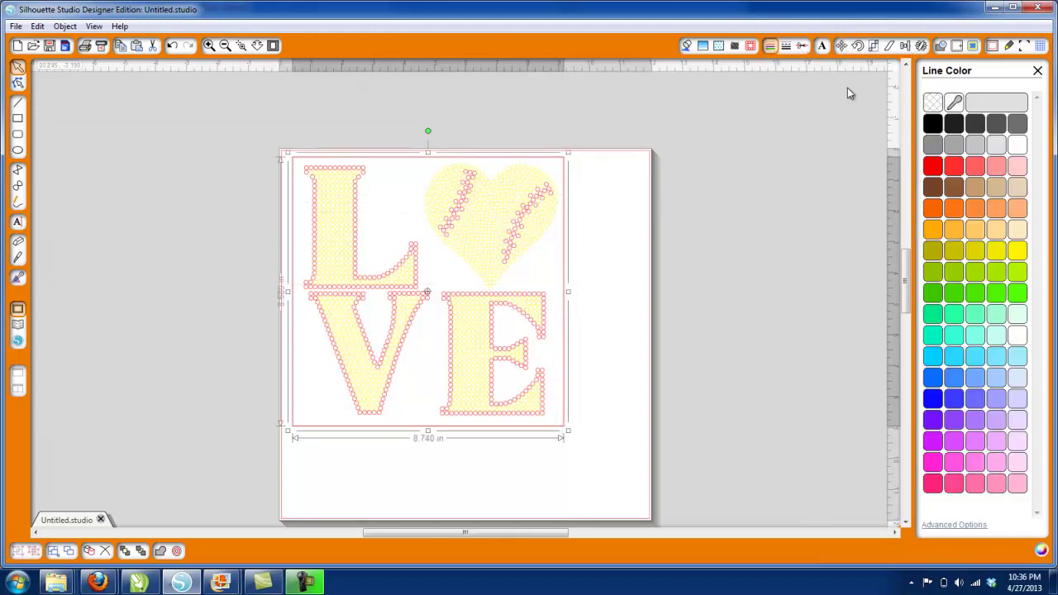
{"action": "left_click", "coordinate": [1017, 251]}
{"action": "left_click", "coordinate": [603, 300]}
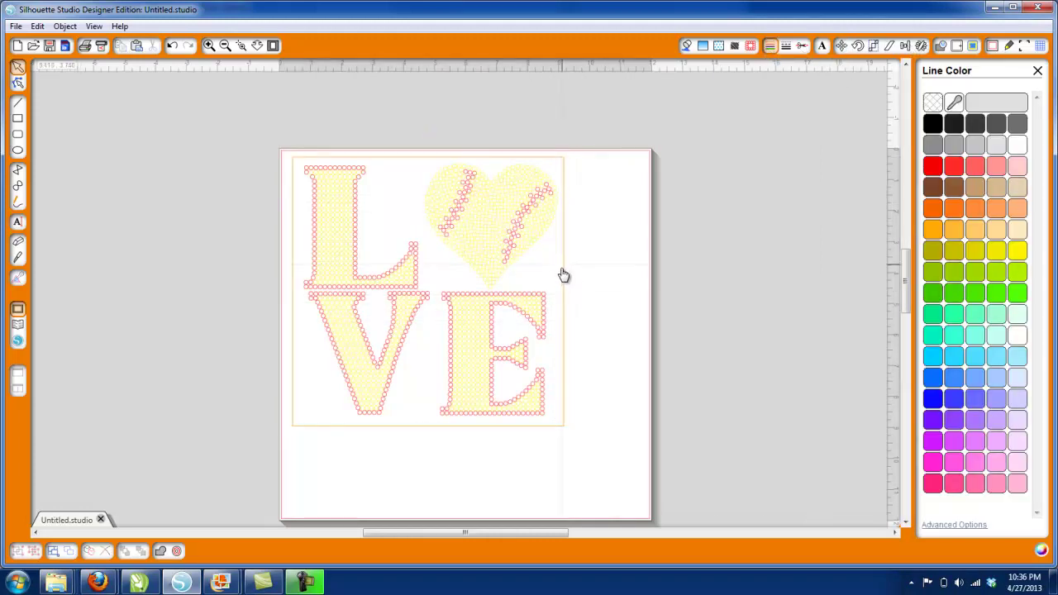
Step: Select both yellow filled texts and the yellow rectangle together and move them beside the red outline layer
{"action": "left_click", "coordinate": [488, 228]}
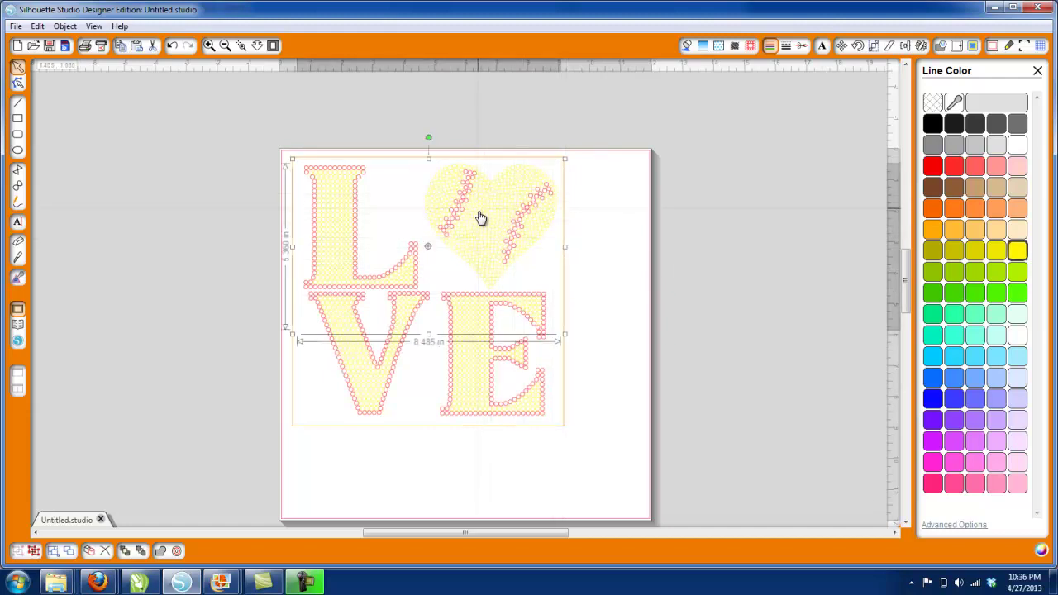
{"action": "left_click", "coordinate": [469, 379]}
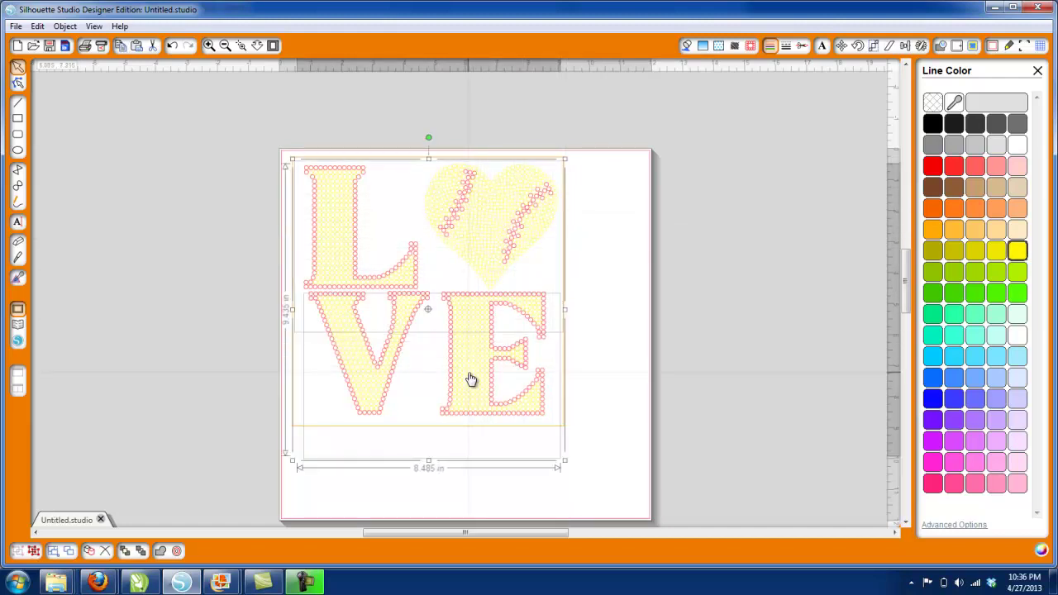
{"action": "left_click", "coordinate": [507, 434], "text": "shift"}
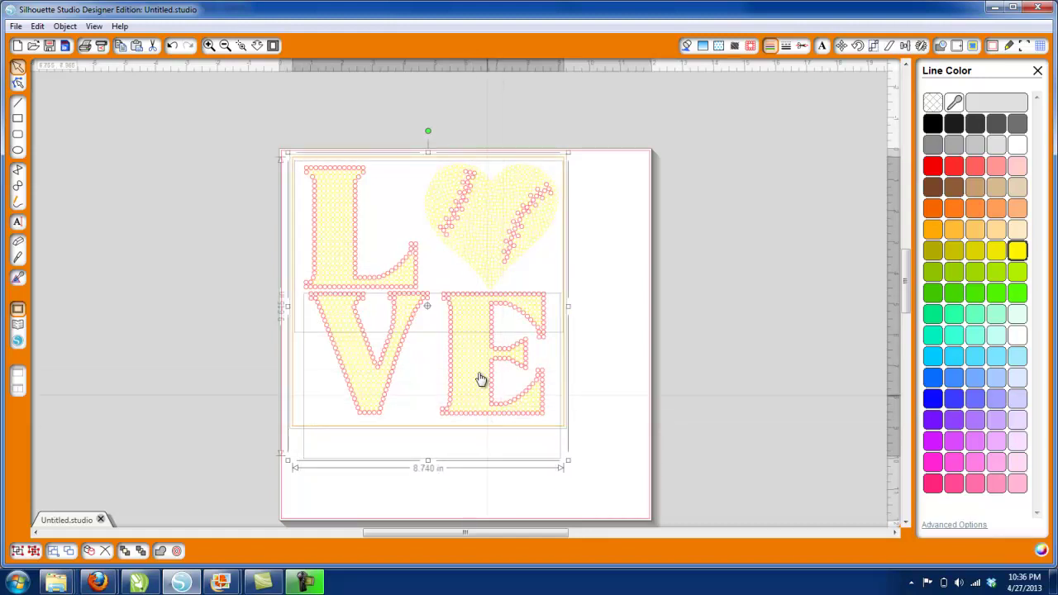
{"action": "left_click_drag", "start_coordinate": [516, 239], "coordinate": [747, 232]}
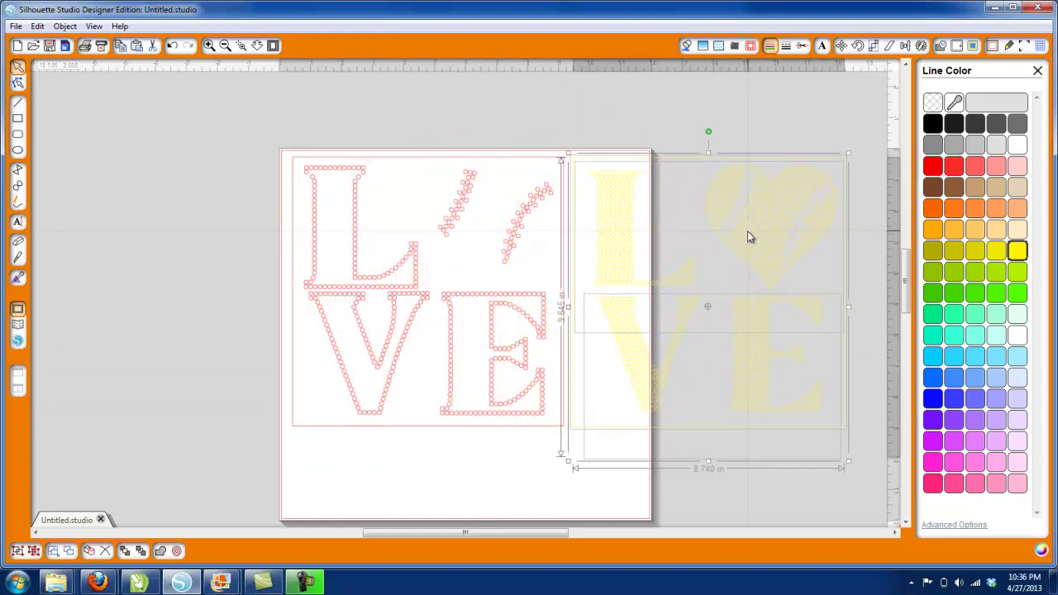
{"action": "left_click", "coordinate": [651, 126]}
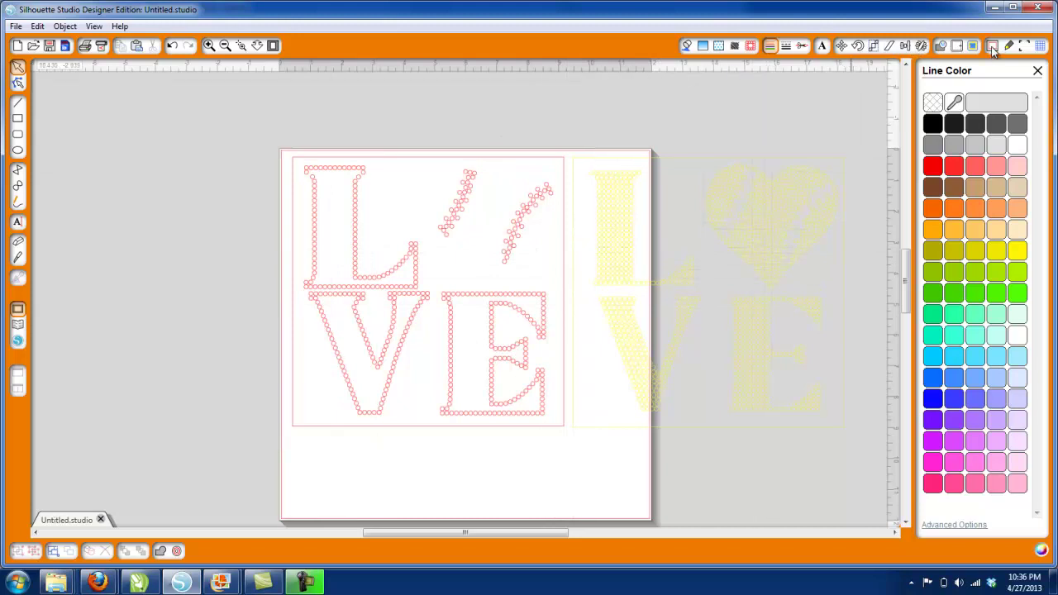
Step: Check the cut style and page settings, and move the complete yellow layer back over the red outline layer
{"action": "left_click", "coordinate": [803, 46]}
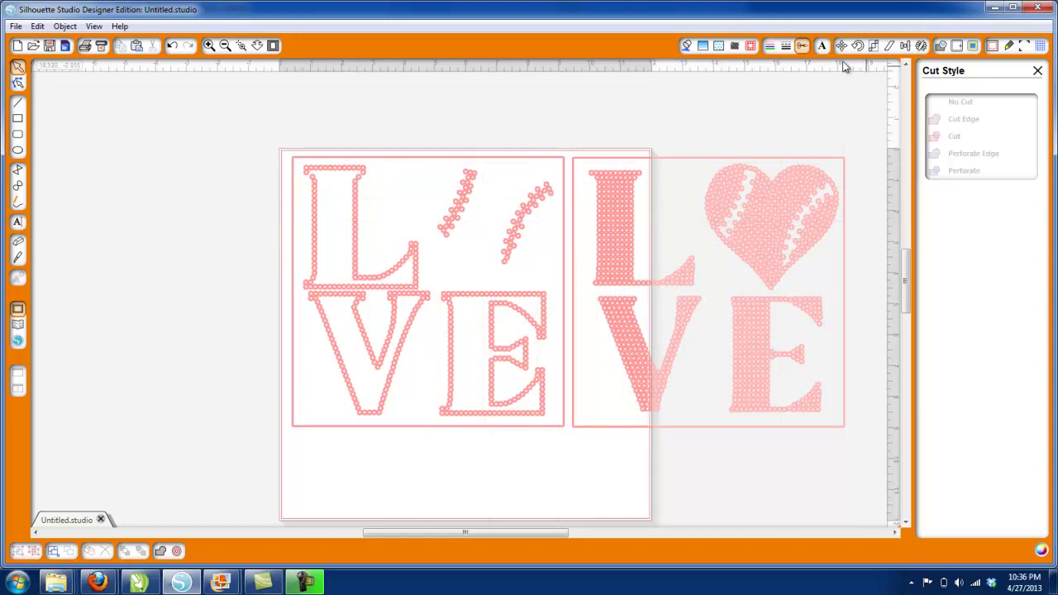
{"action": "left_click", "coordinate": [993, 44]}
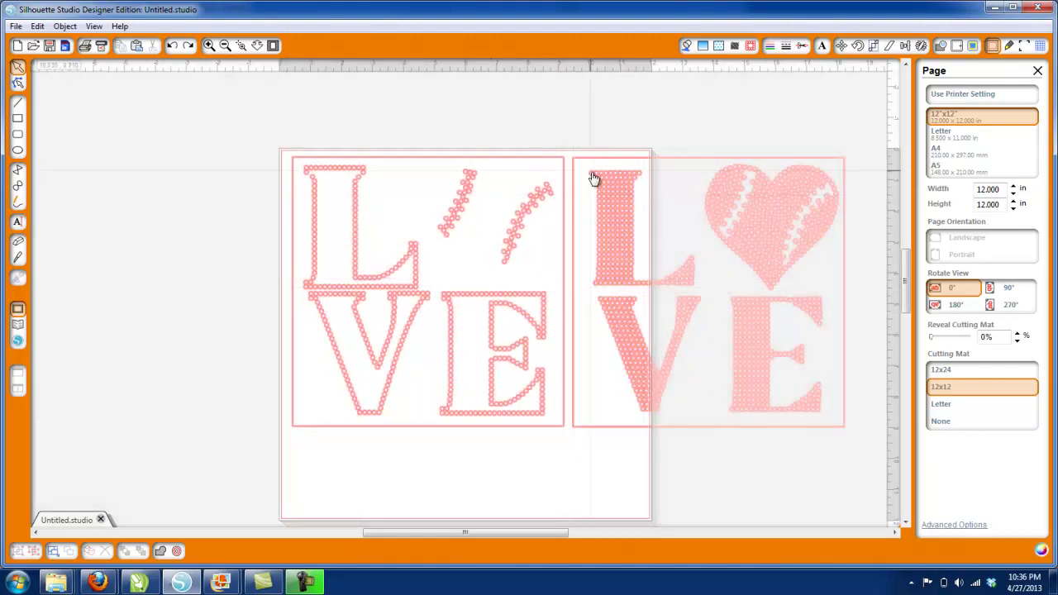
{"action": "left_click", "coordinate": [619, 177]}
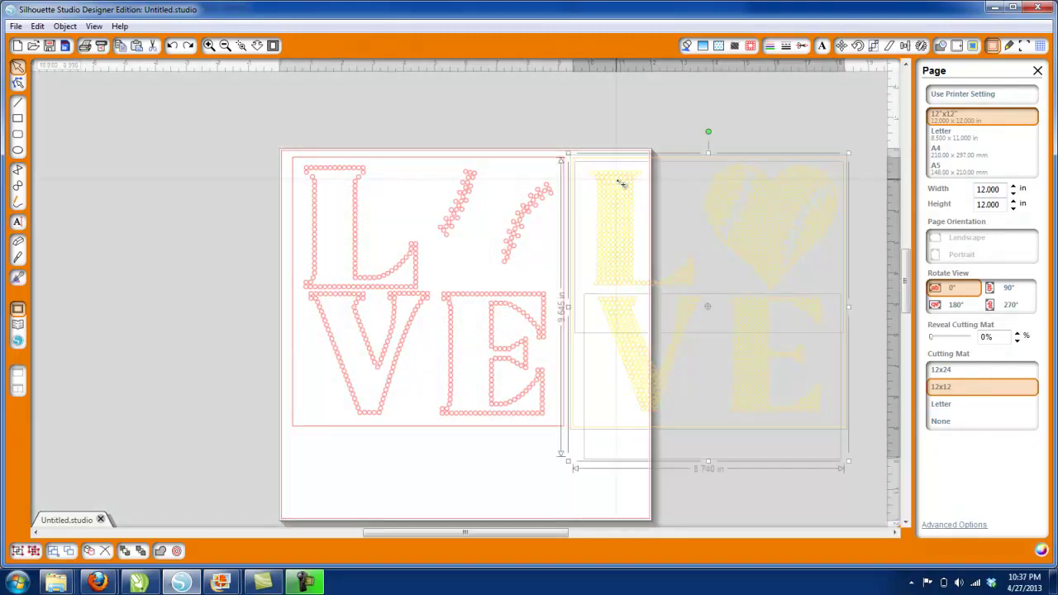
{"action": "left_click_drag", "start_coordinate": [625, 185], "coordinate": [347, 185]}
{"action": "left_click", "coordinate": [625, 217]}
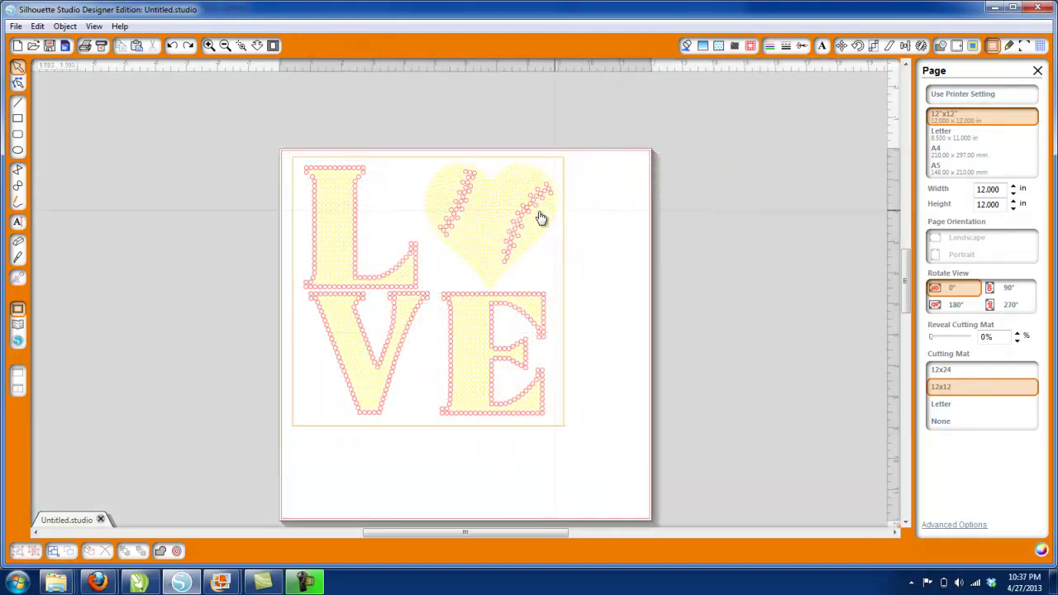
{"action": "double_click", "coordinate": [502, 210]}
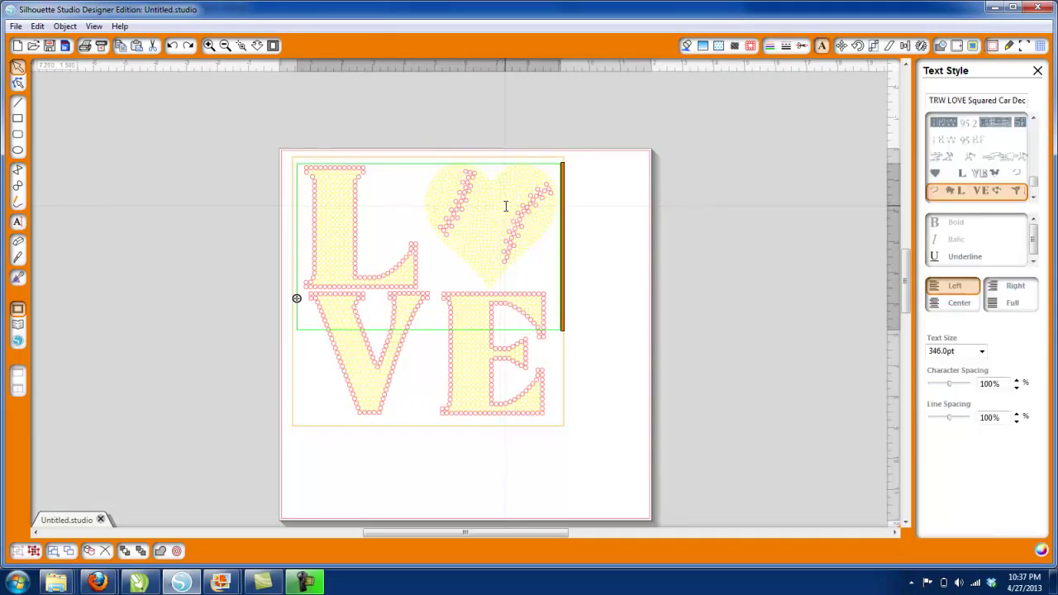
{"action": "left_click_drag", "start_coordinate": [506, 205], "coordinate": [449, 207]}
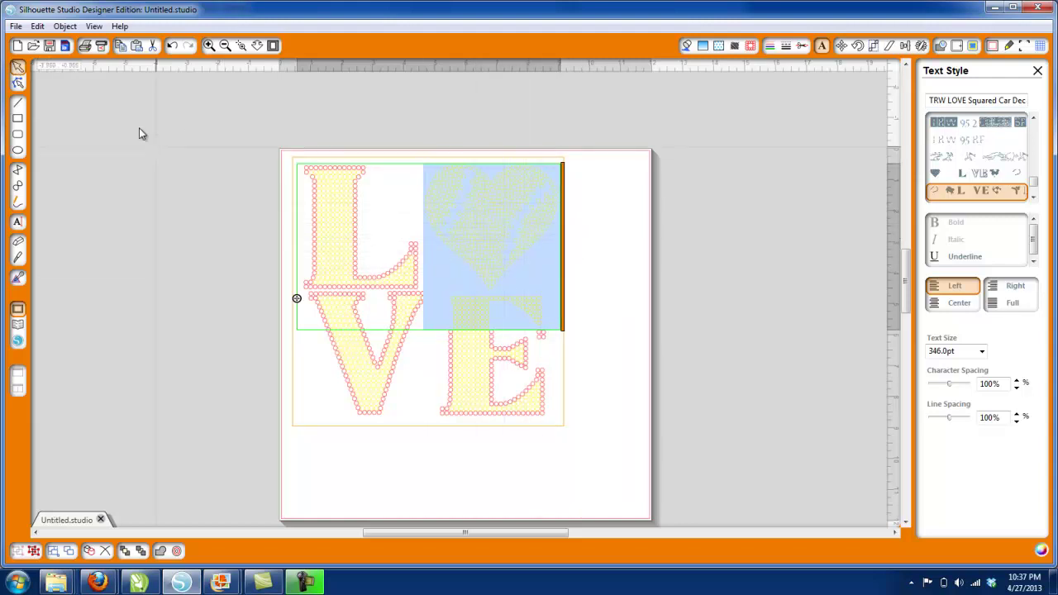
{"action": "left_click", "coordinate": [609, 271]}
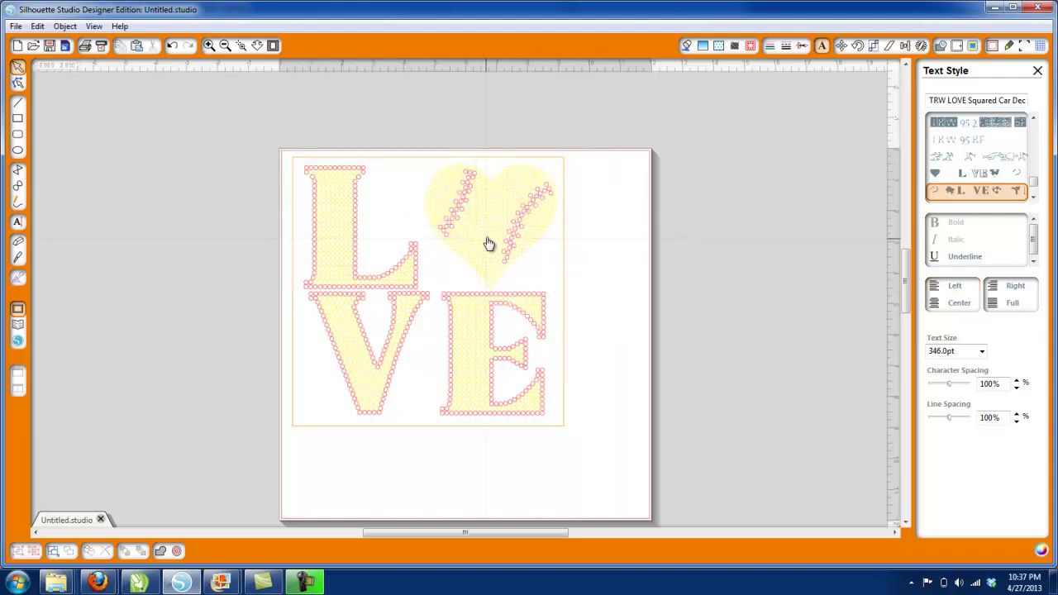
Step: Delete the yellow upper text and replace the baseball stitching in the red upper text with the soccer heart character "o"
{"action": "left_click", "coordinate": [488, 242]}
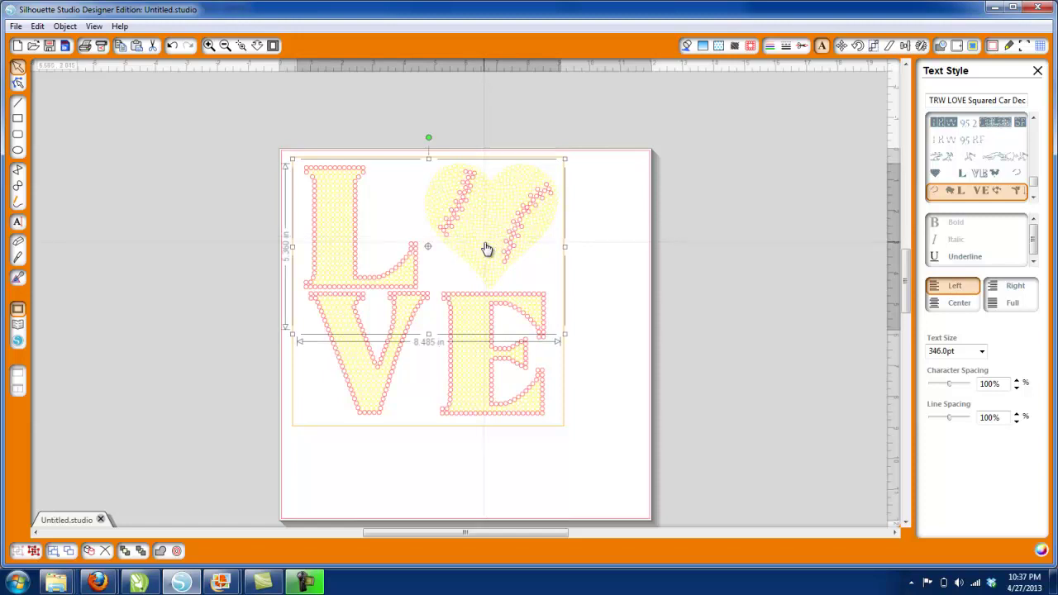
{"action": "double_click", "coordinate": [447, 225]}
{"action": "left_click_drag", "start_coordinate": [446, 222], "coordinate": [514, 220]}
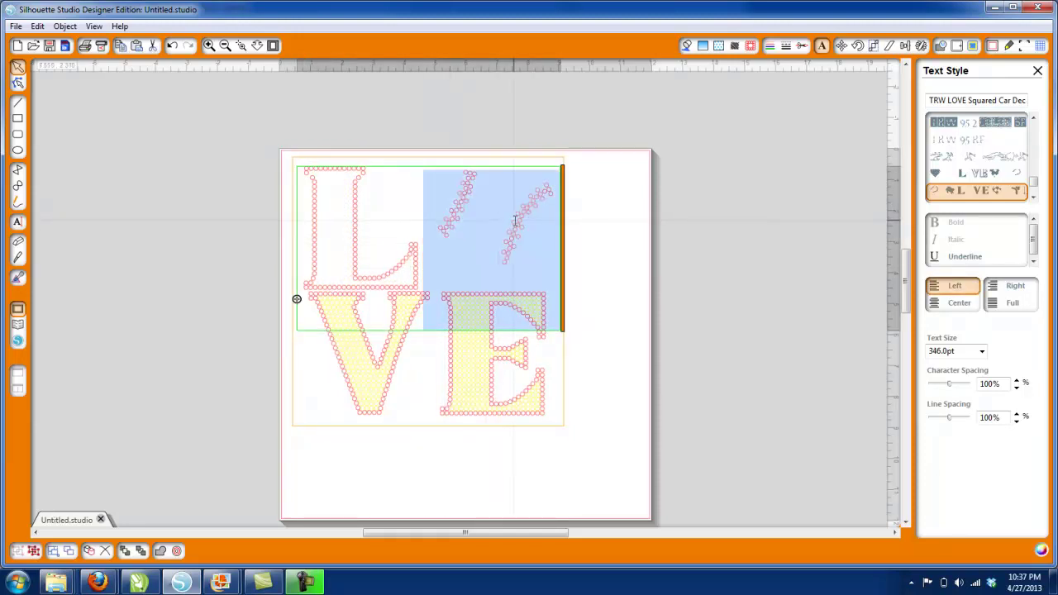
{"action": "type", "text": "o"}
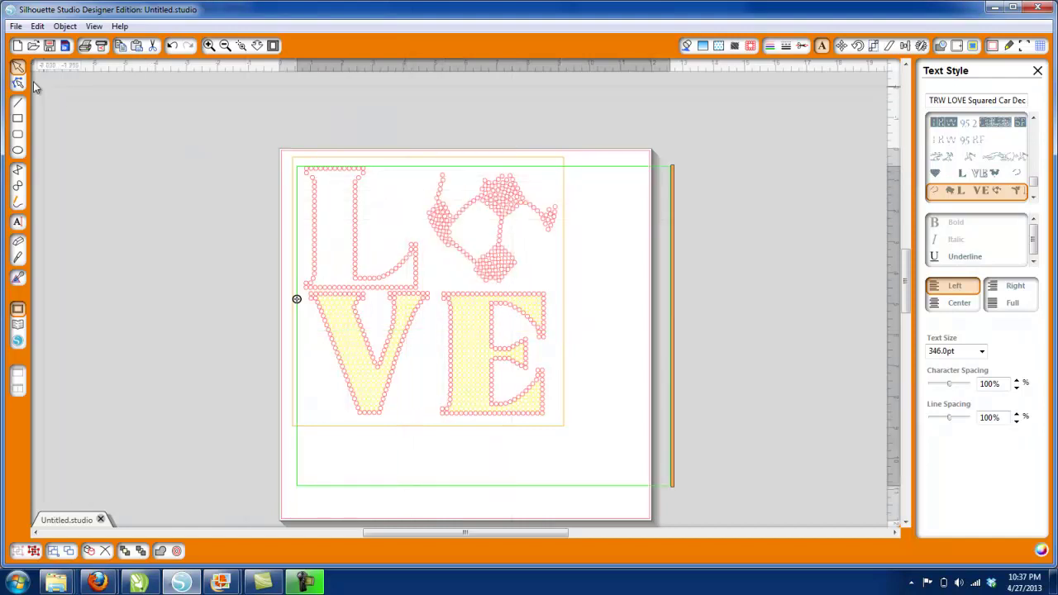
{"action": "left_click", "coordinate": [600, 166]}
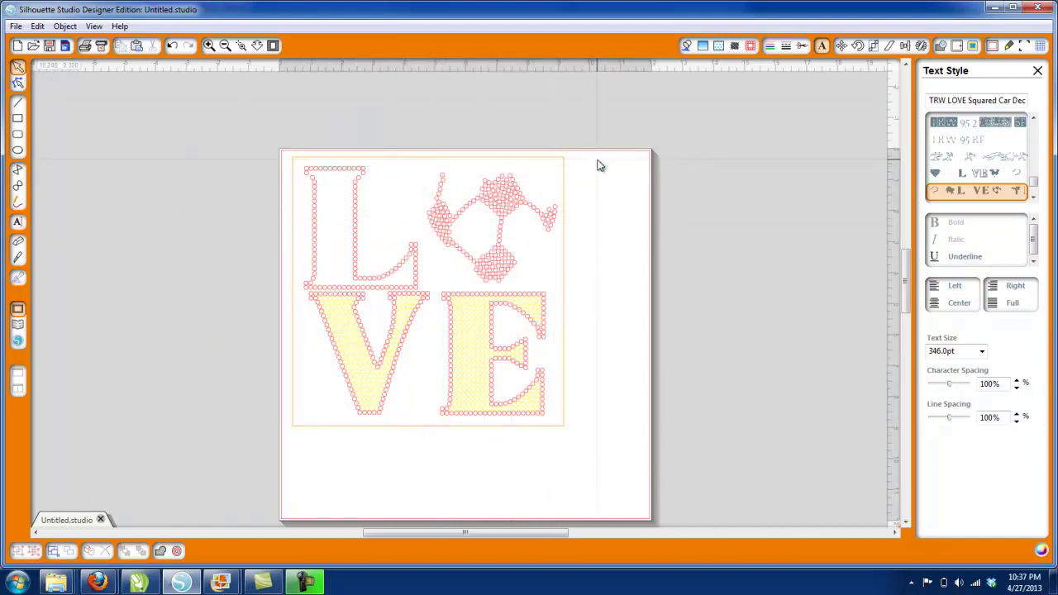
Step: Duplicate the red upper text, stack both copies with their corners at 0, 0, and place the pair above the VE text
{"action": "left_click", "coordinate": [502, 209]}
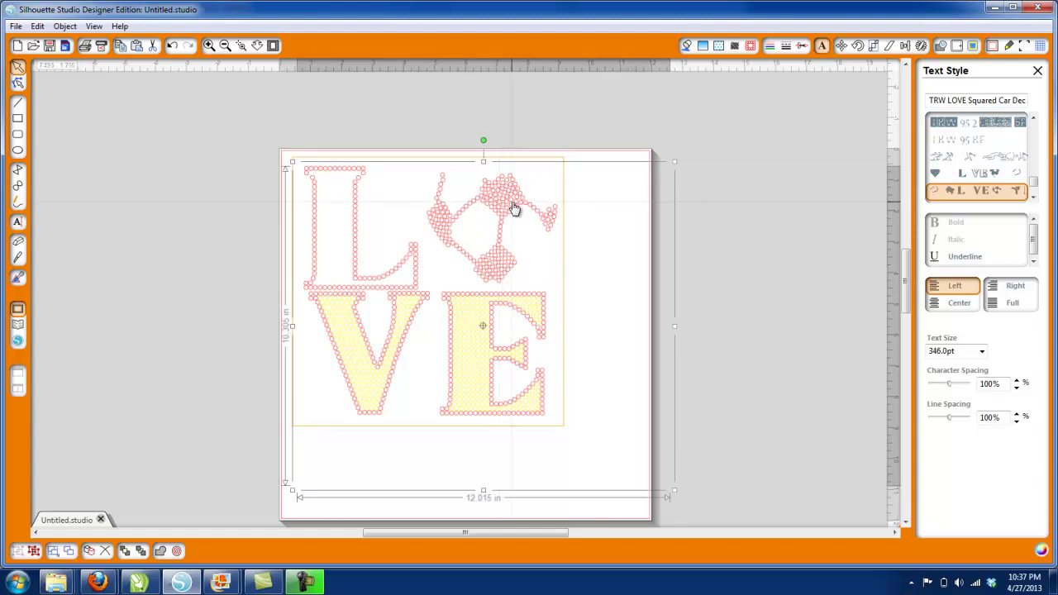
{"action": "left_click_drag", "start_coordinate": [512, 206], "coordinate": [553, 192]}
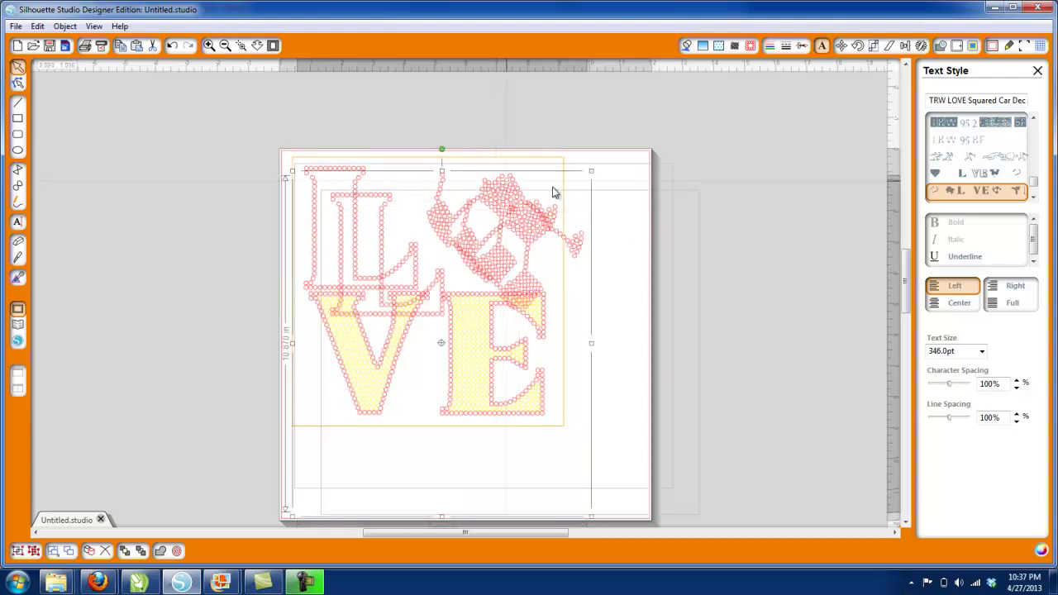
{"action": "left_click", "coordinate": [840, 46]}
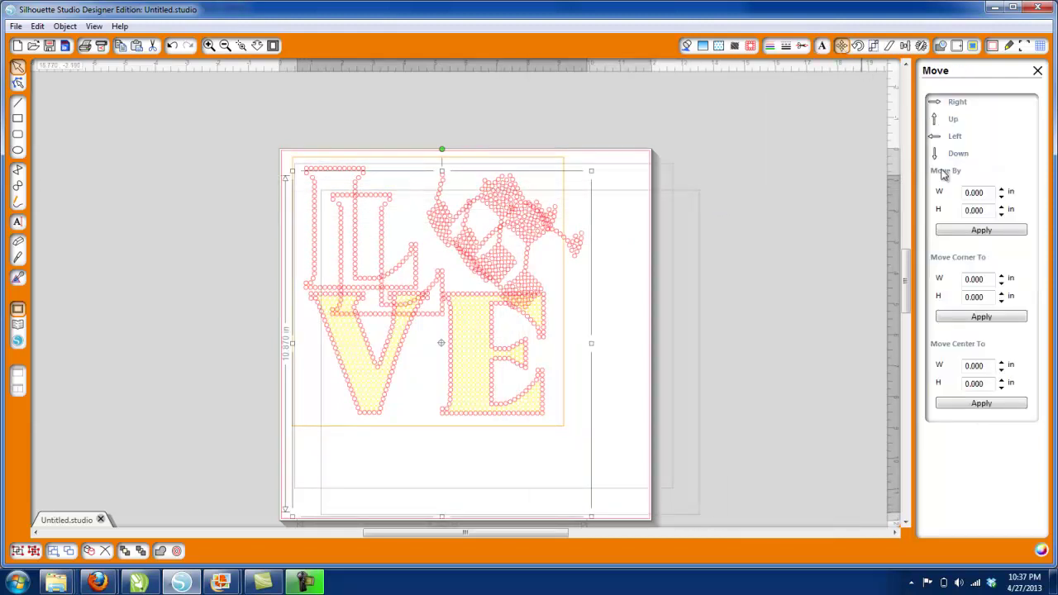
{"action": "left_click", "coordinate": [975, 319]}
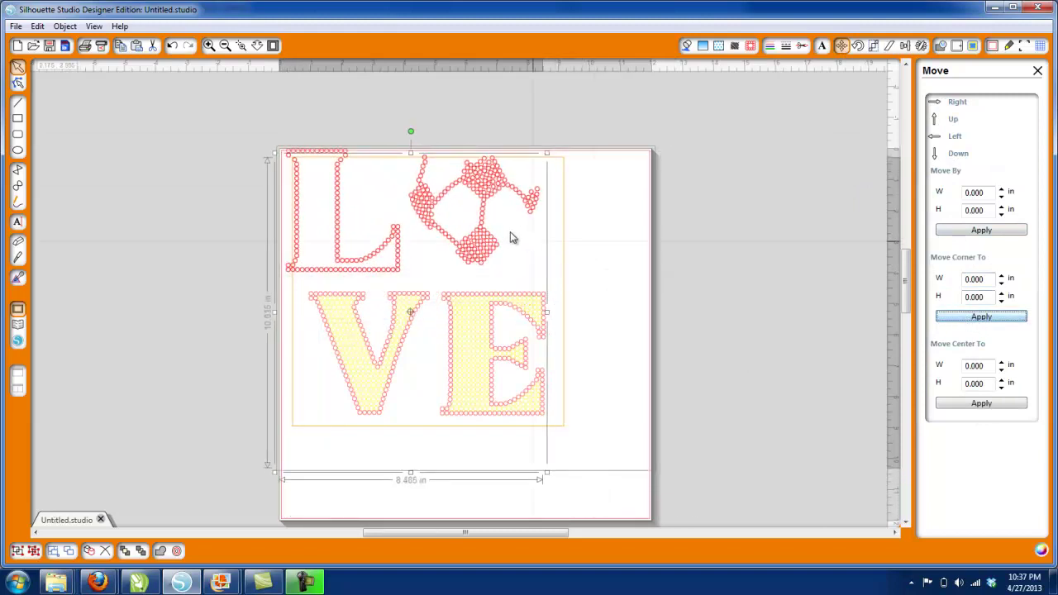
{"action": "left_click_drag", "start_coordinate": [488, 190], "coordinate": [509, 206]}
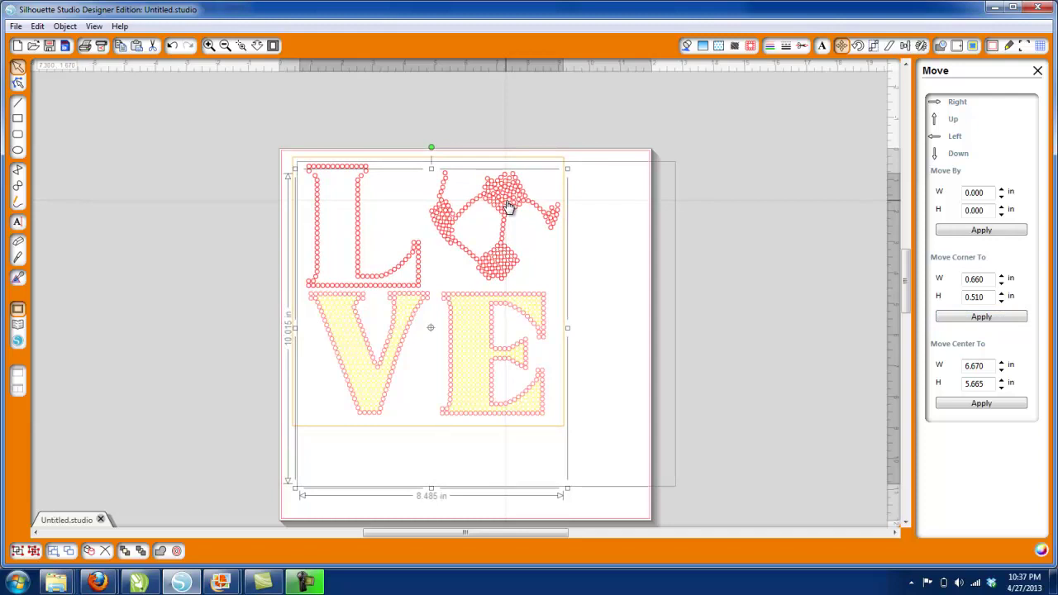
{"action": "left_click", "coordinate": [604, 237]}
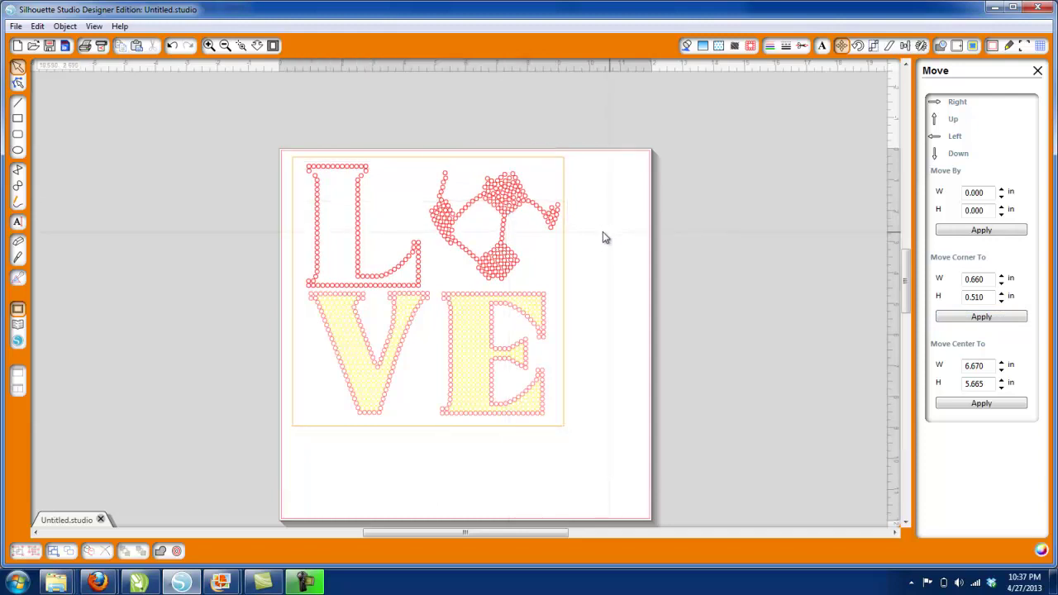
Step: Replace the outline characters in the top copy of the upper text with the filled L and soccer heart fill characters
{"action": "double_click", "coordinate": [508, 200]}
{"action": "left_click_drag", "start_coordinate": [316, 234], "coordinate": [546, 237]}
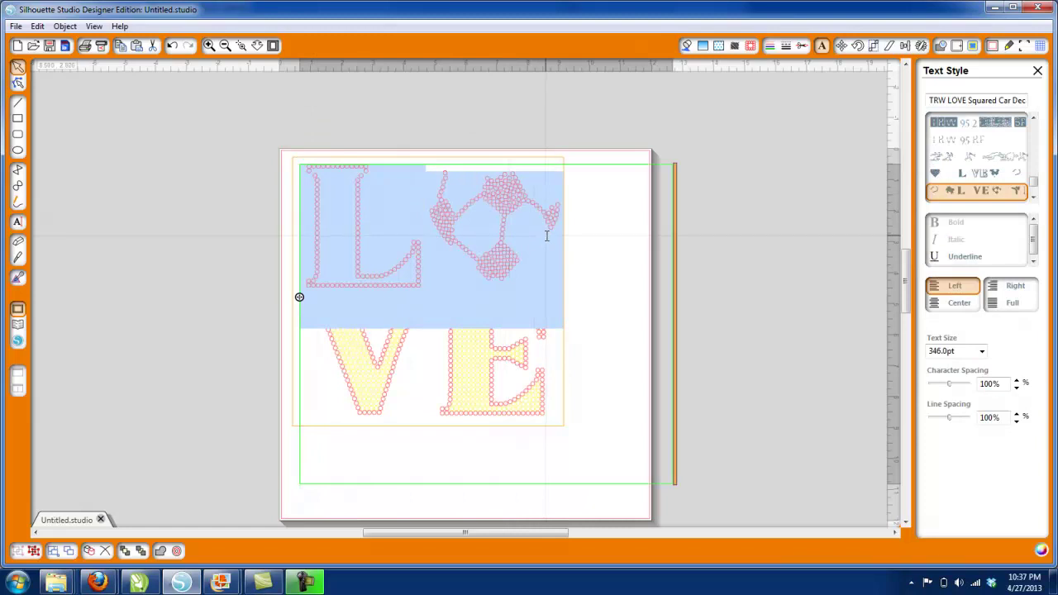
{"action": "left_click", "coordinate": [546, 236]}
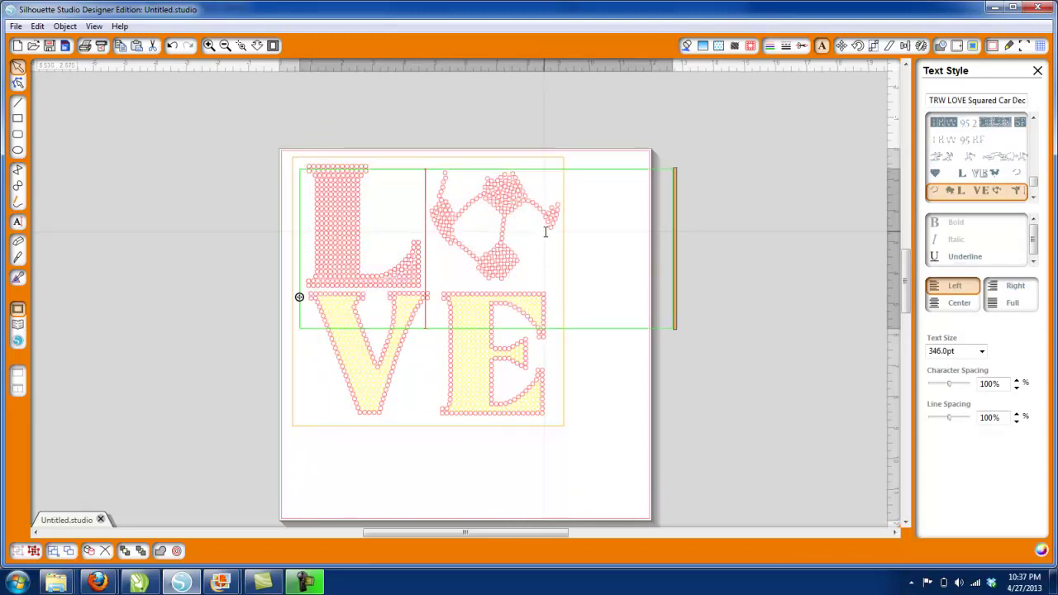
{"action": "key", "text": "Left"}
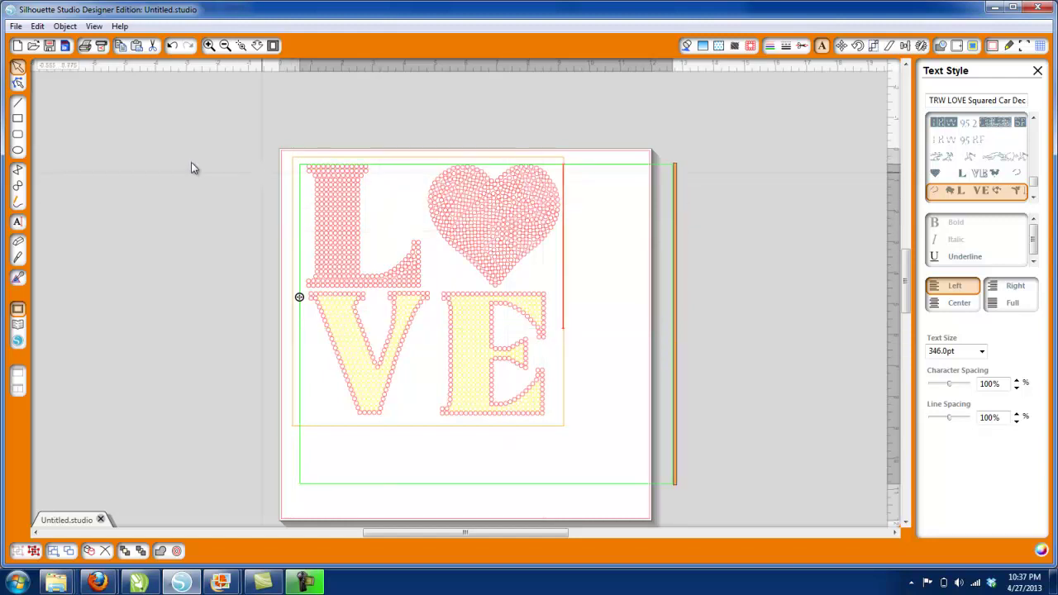
{"action": "left_click", "coordinate": [615, 162]}
Step: Set the line color of the filled L and heart text to yellow
{"action": "left_click", "coordinate": [507, 221]}
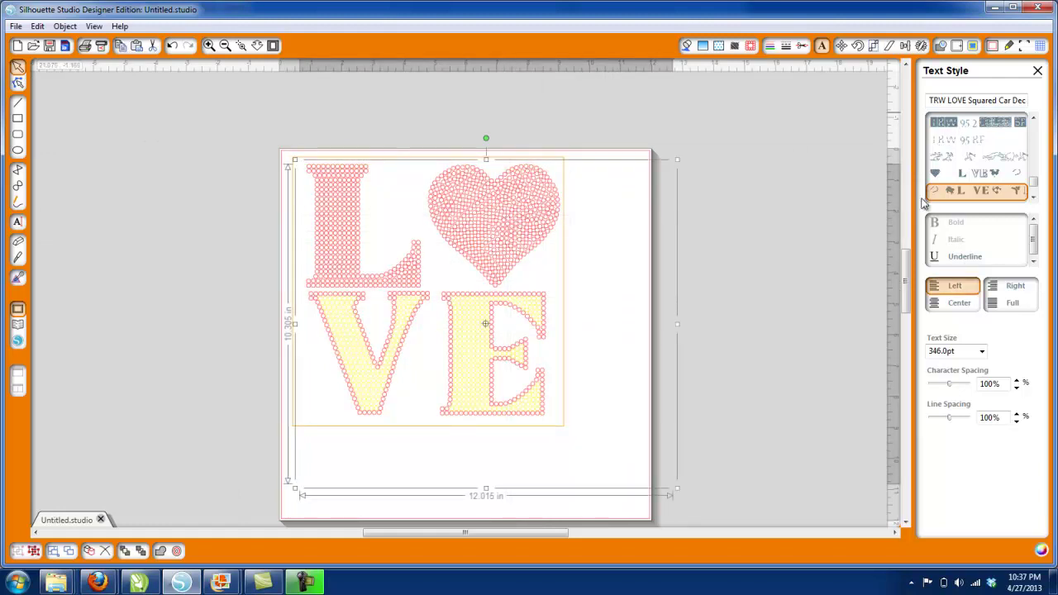
{"action": "left_click", "coordinate": [771, 46]}
{"action": "left_click", "coordinate": [1016, 251]}
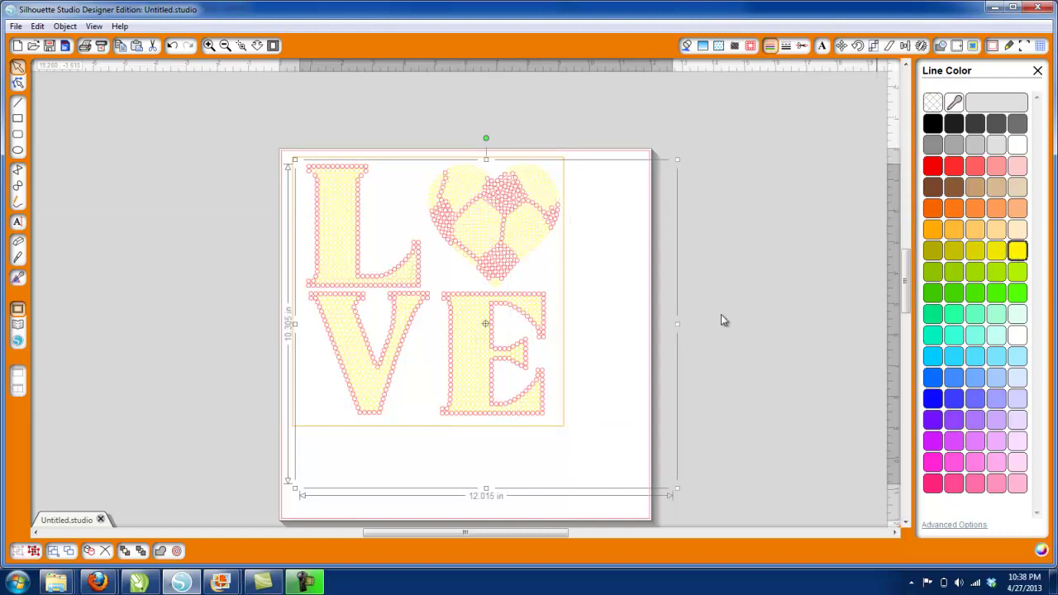
{"action": "left_click", "coordinate": [623, 327]}
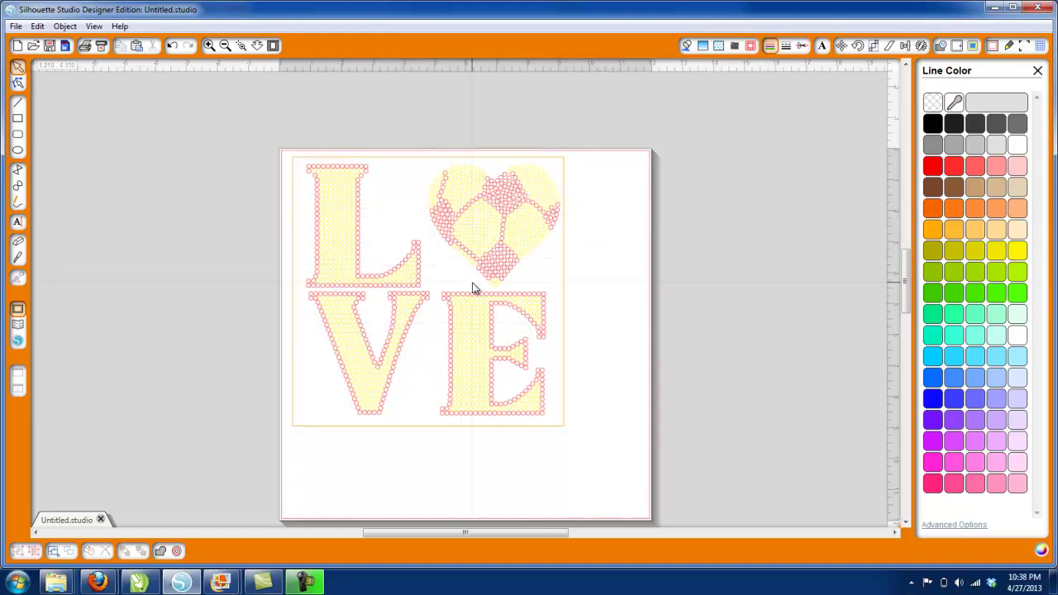
Step: Delete the yellow VE text and remove the filled L from the yellow upper text
{"action": "left_click", "coordinate": [485, 377]}
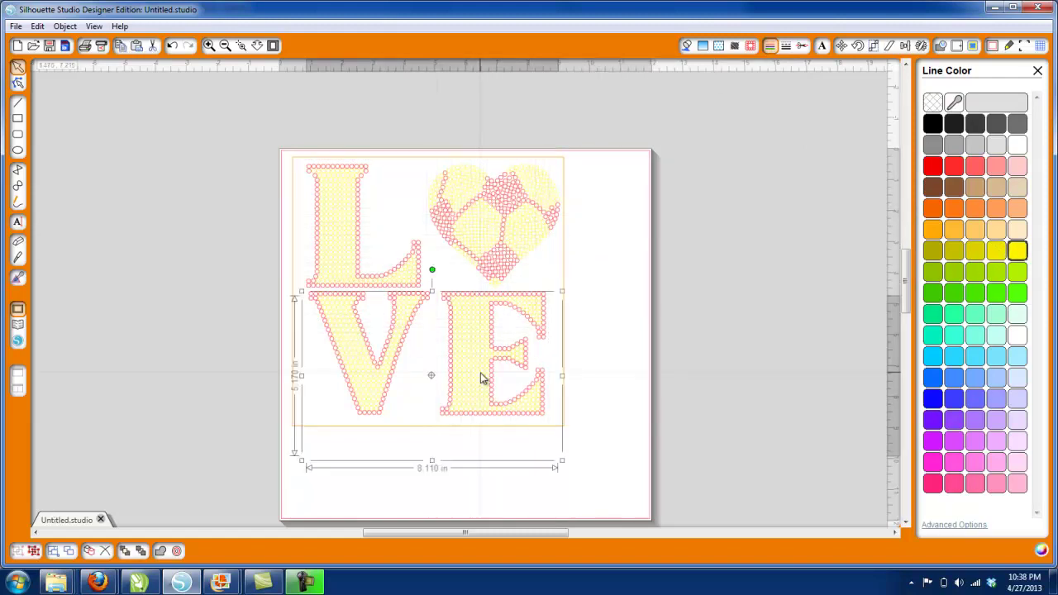
{"action": "double_click", "coordinate": [409, 279]}
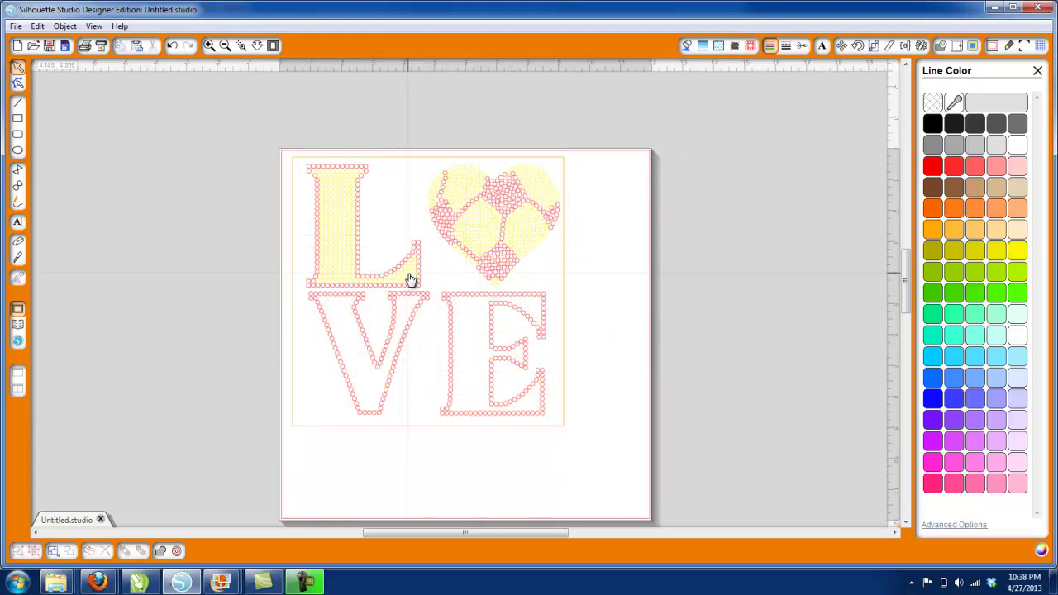
{"action": "left_click_drag", "start_coordinate": [403, 273], "coordinate": [347, 264]}
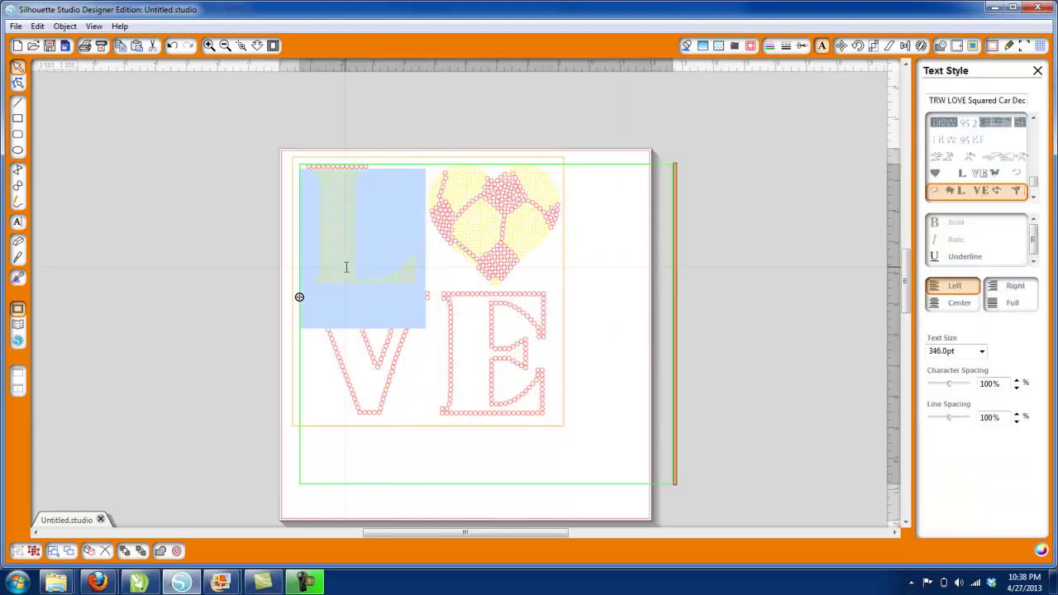
{"action": "type", "text": "L"}
{"action": "left_click", "coordinate": [420, 469]}
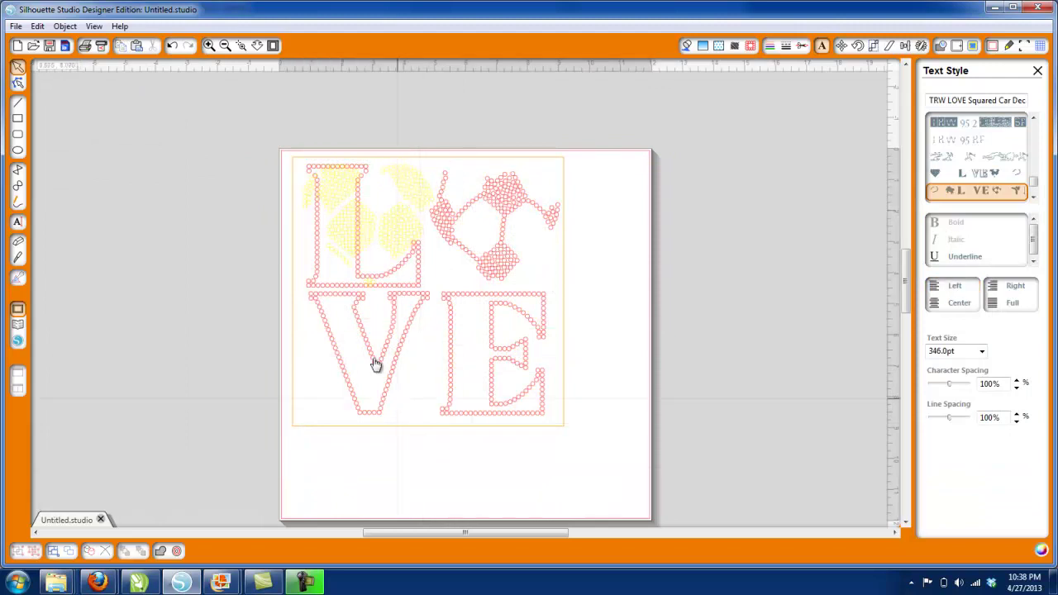
Step: Clear the page by deleting the yellow soccer heart fill, both red outline texts and the stacked rectangles
{"action": "left_click", "coordinate": [373, 278]}
{"action": "key", "text": "Delete"}
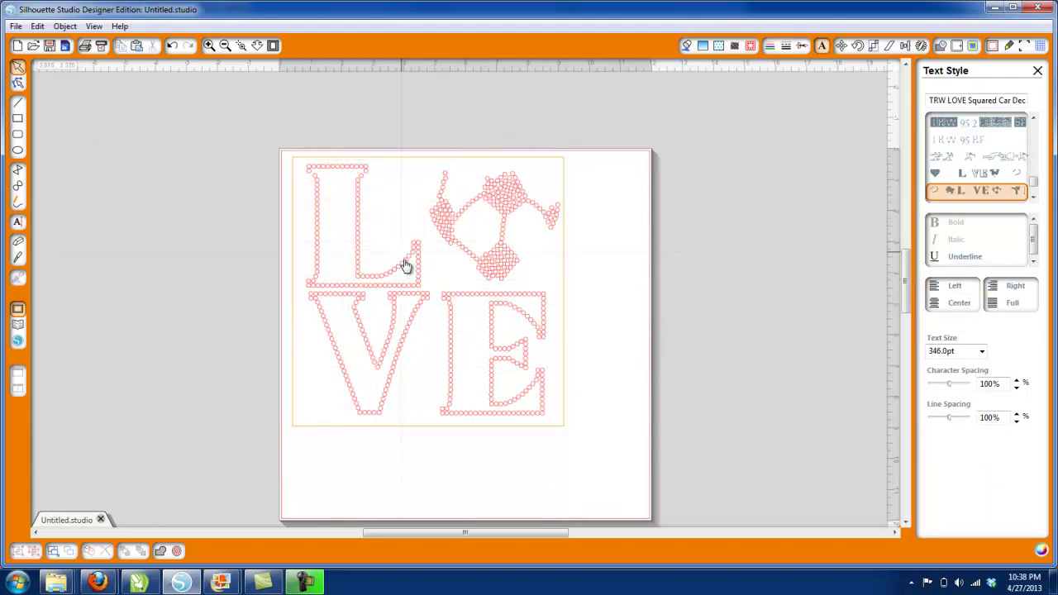
{"action": "left_click", "coordinate": [405, 273]}
{"action": "key", "text": "Delete"}
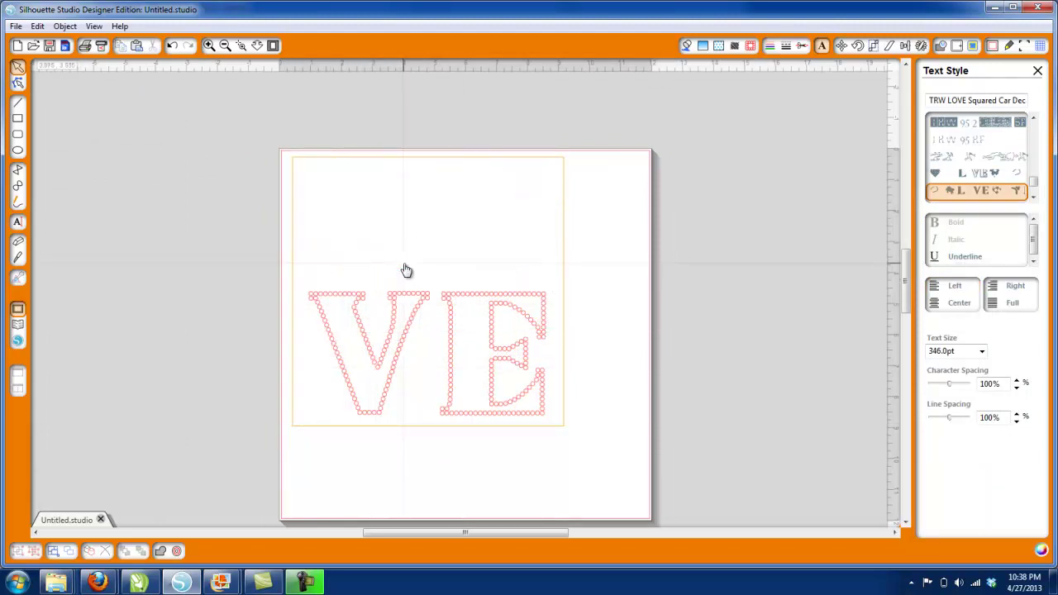
{"action": "left_click", "coordinate": [421, 304]}
{"action": "key", "text": "Delete"}
{"action": "left_click", "coordinate": [565, 309]}
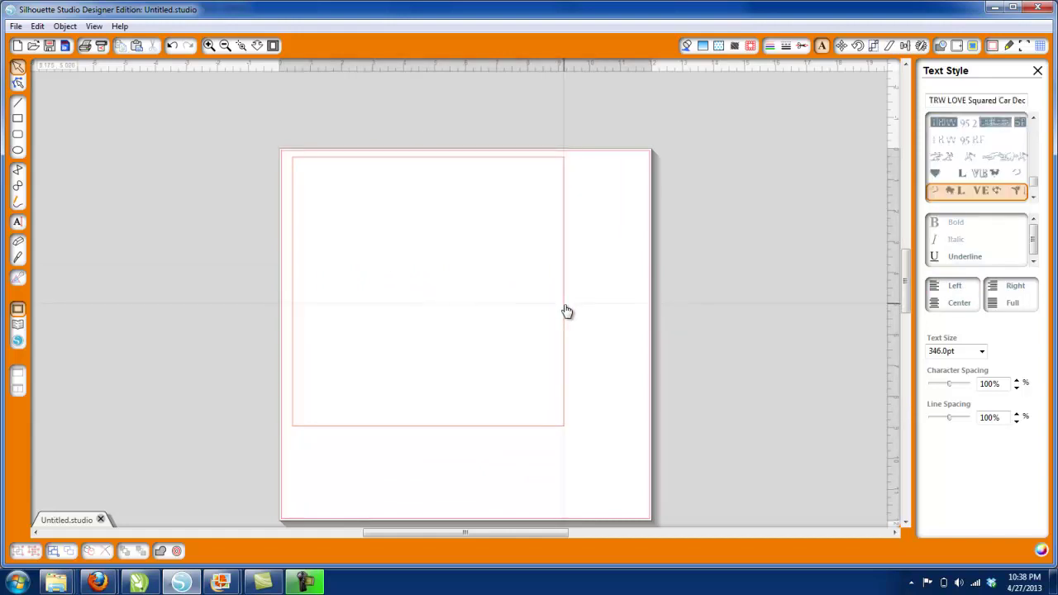
{"action": "key", "text": "Delete"}
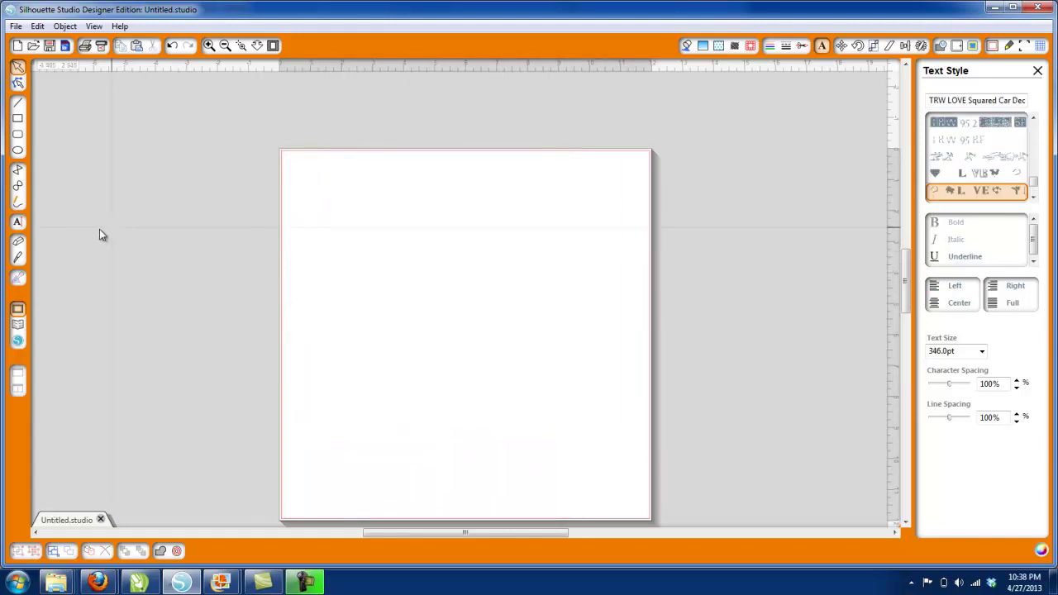
Step: Add the high-heel shoe outline as the 346 pt text character "s" near the page's upper-left corner, and select it
{"action": "left_click", "coordinate": [18, 223]}
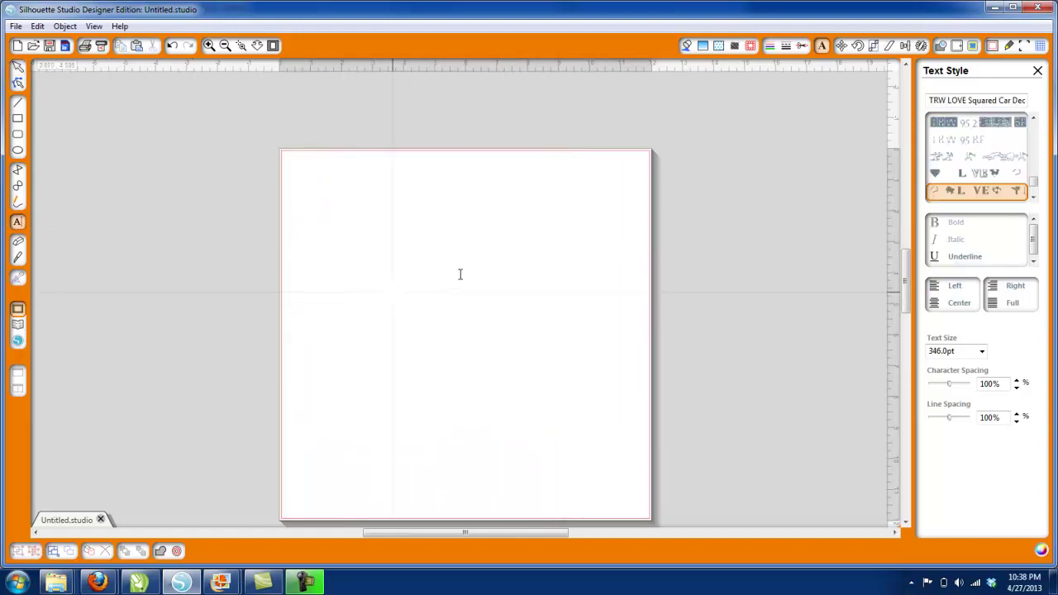
{"action": "left_click", "coordinate": [308, 238]}
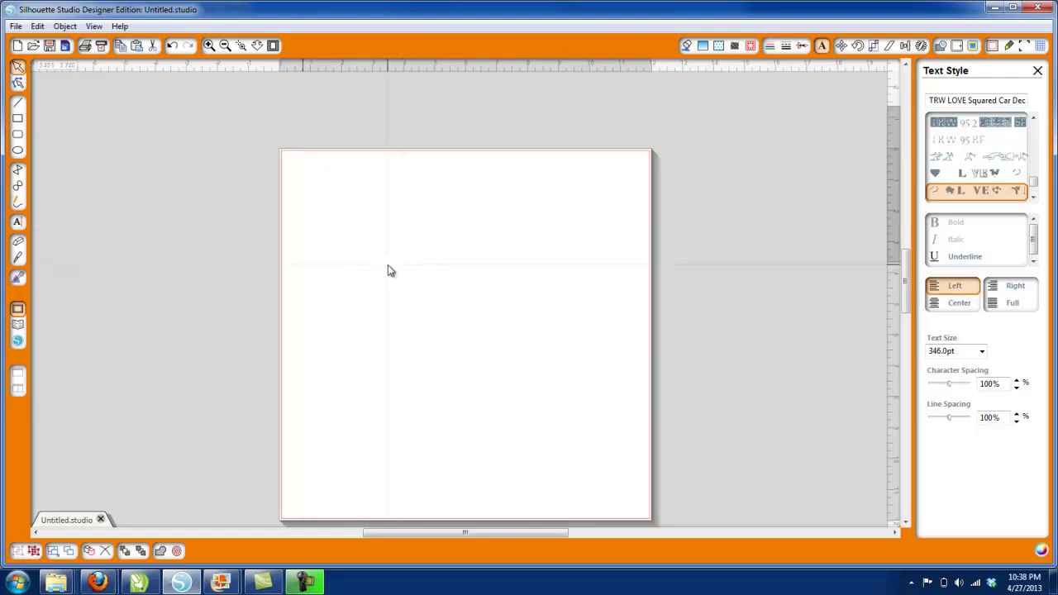
{"action": "type", "text": "s"}
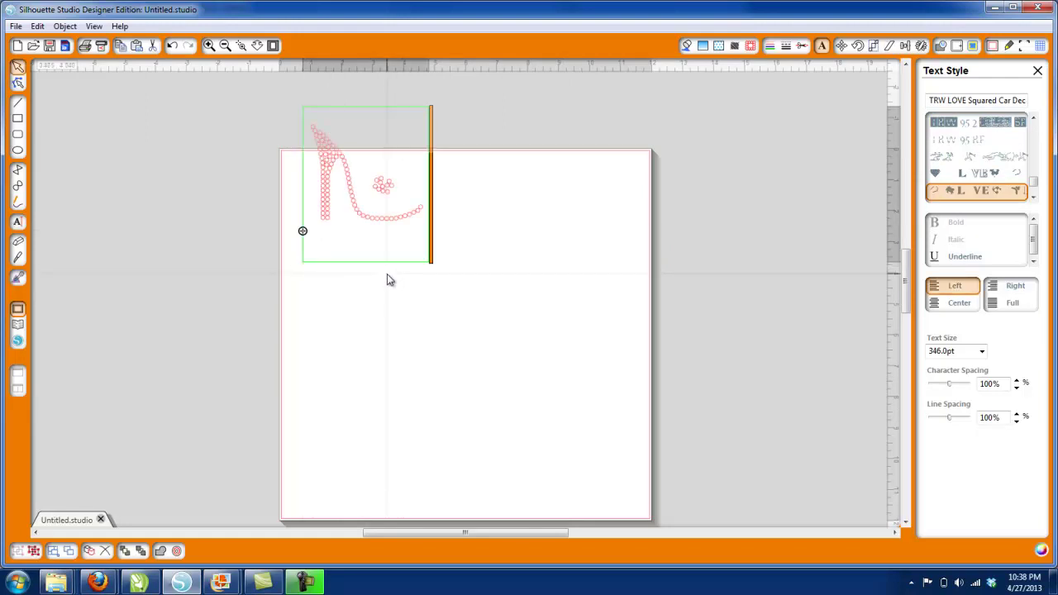
{"action": "left_click", "coordinate": [18, 68]}
{"action": "left_click", "coordinate": [380, 223]}
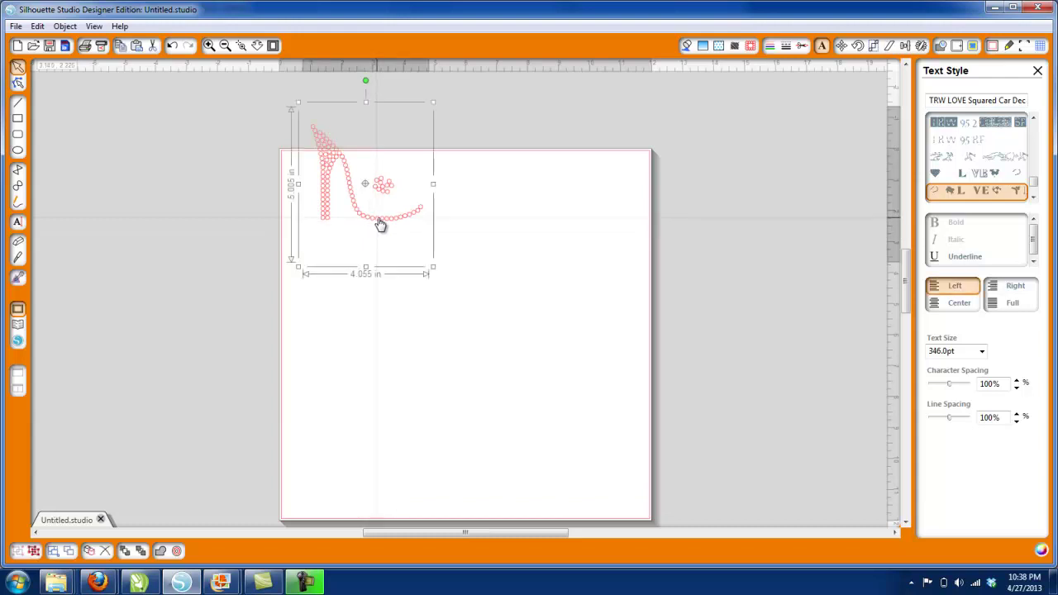
Step: Duplicate the high-heel shoe outline and stack both copies by moving their corners to 0, 0
{"action": "left_click_drag", "start_coordinate": [379, 223], "coordinate": [432, 317]}
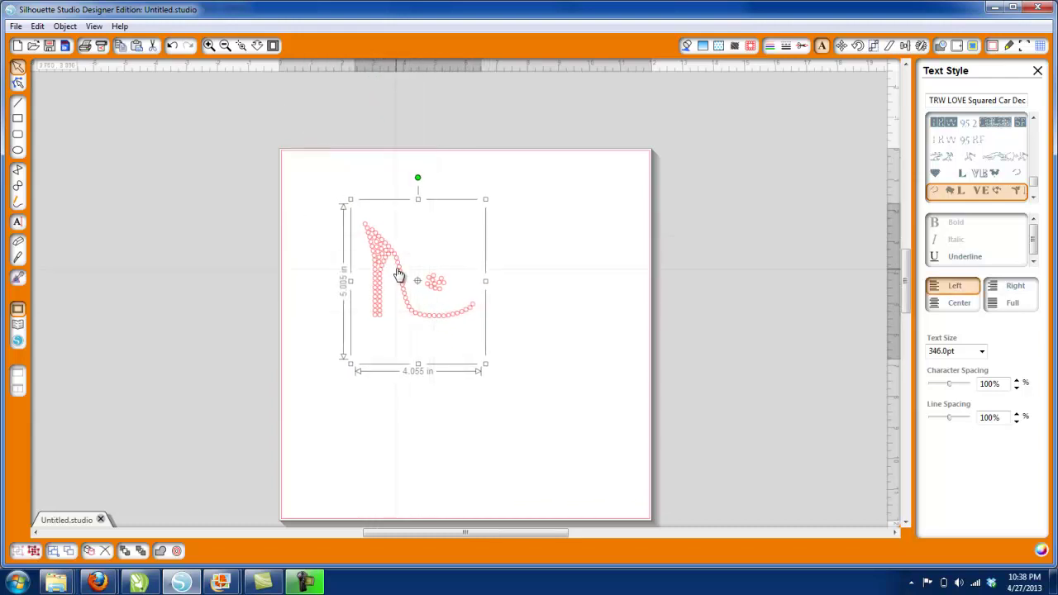
{"action": "left_click_drag", "start_coordinate": [404, 276], "coordinate": [405, 272]}
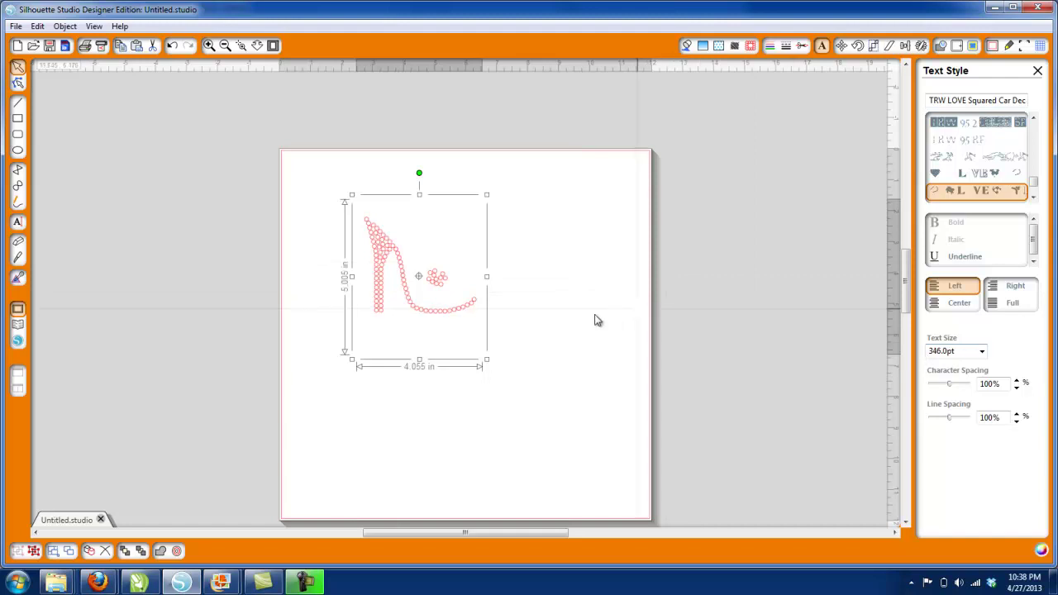
{"action": "left_click_drag", "start_coordinate": [474, 304], "coordinate": [476, 301]}
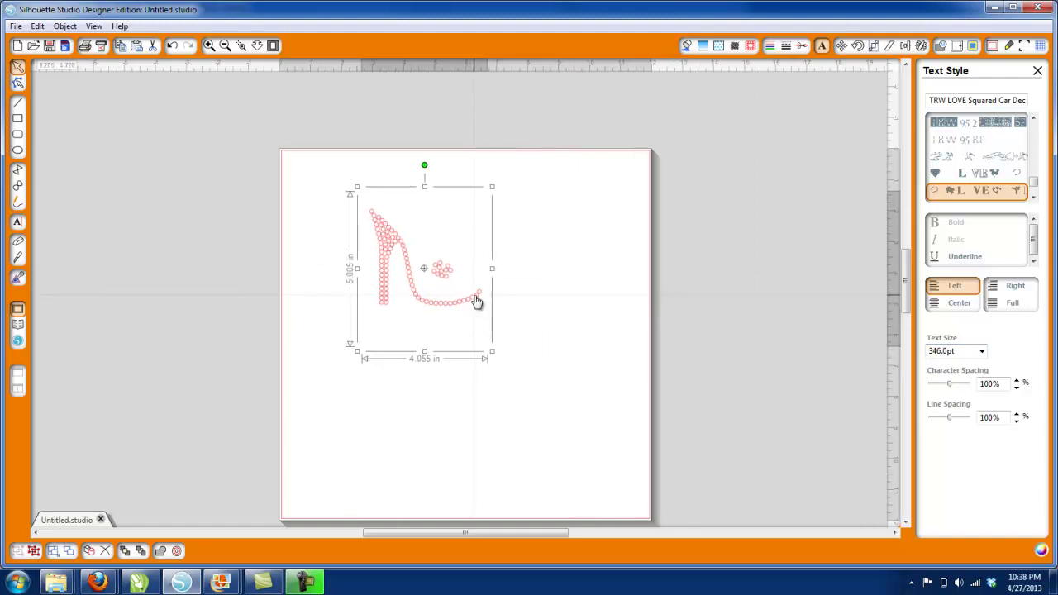
{"action": "key", "text": "ctrl+d"}
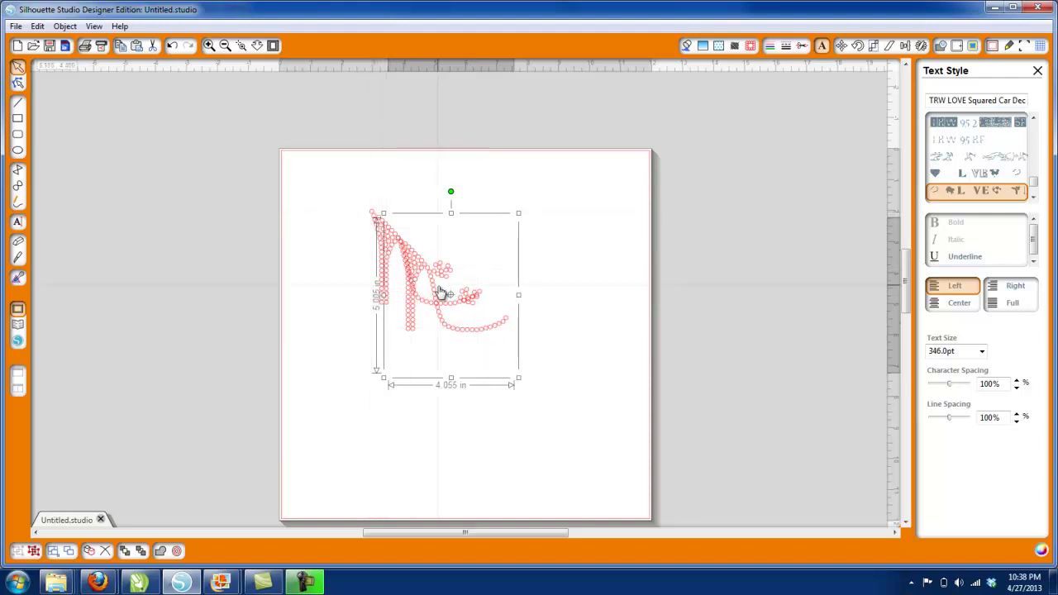
{"action": "left_click", "coordinate": [371, 217], "text": "shift"}
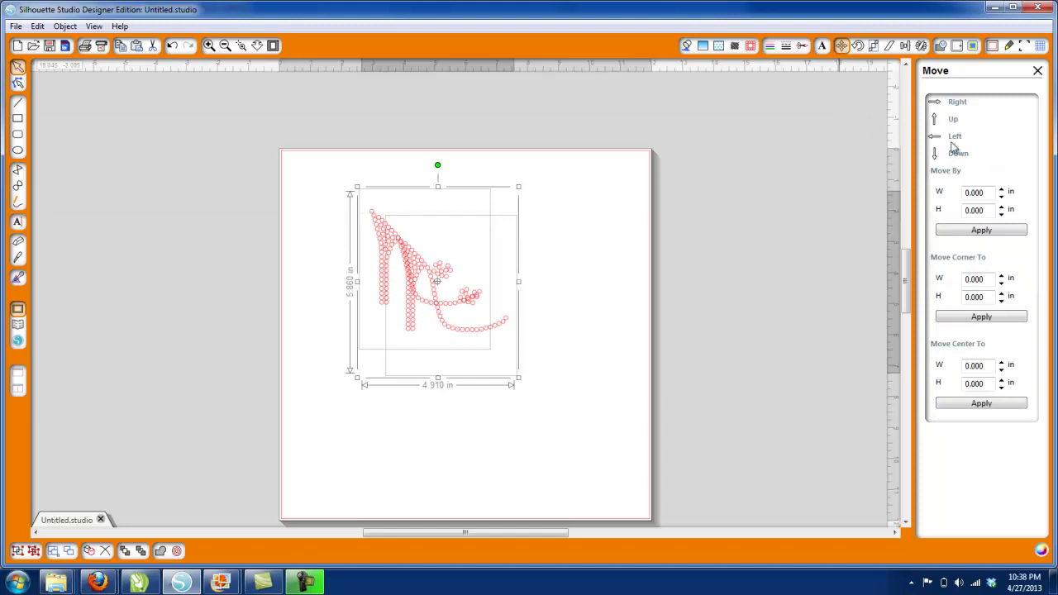
{"action": "left_click", "coordinate": [981, 316]}
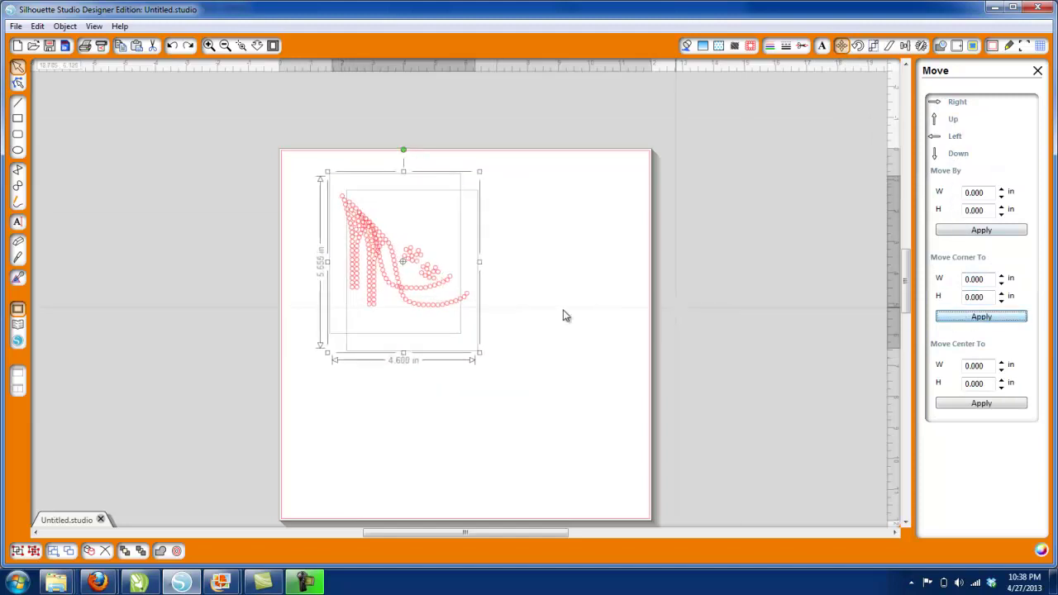
Step: Replace the character in the upper stacked shoe text with "b" to produce the shoe fill
{"action": "left_click", "coordinate": [451, 285]}
{"action": "double_click", "coordinate": [300, 225]}
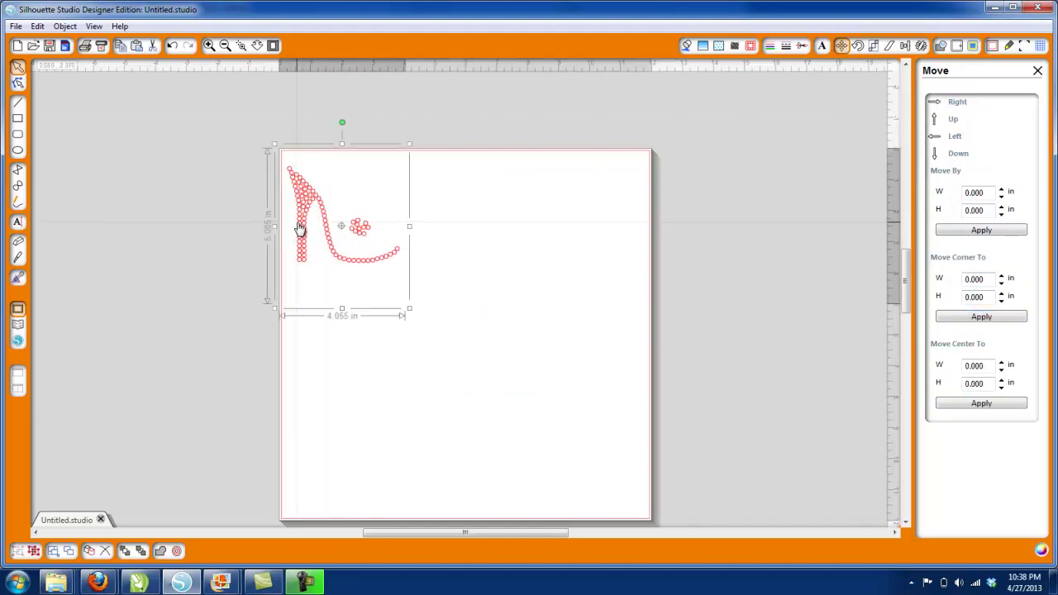
{"action": "left_click_drag", "start_coordinate": [332, 225], "coordinate": [349, 226]}
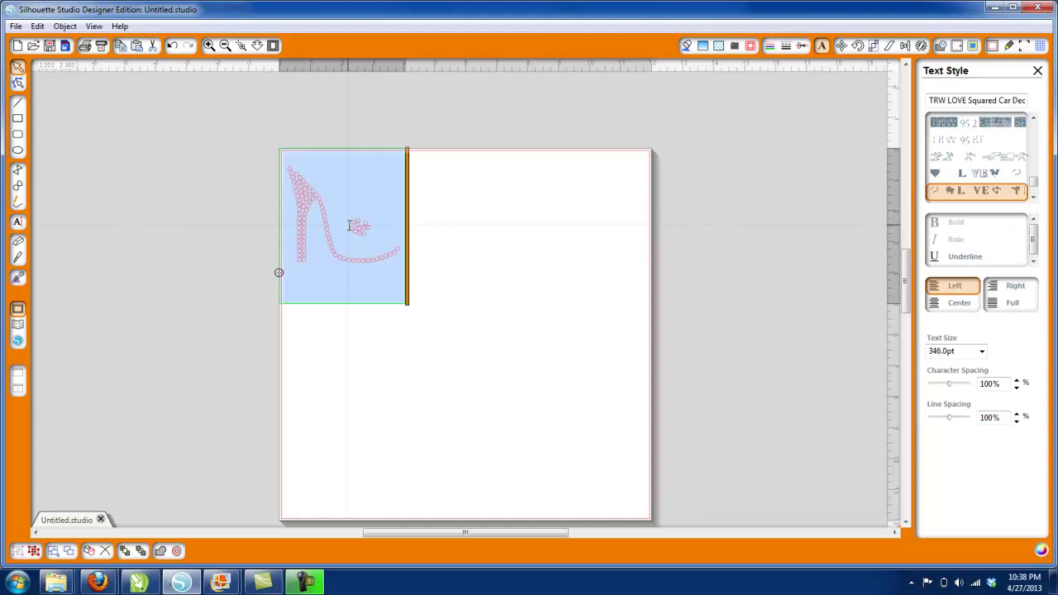
{"action": "type", "text": "b"}
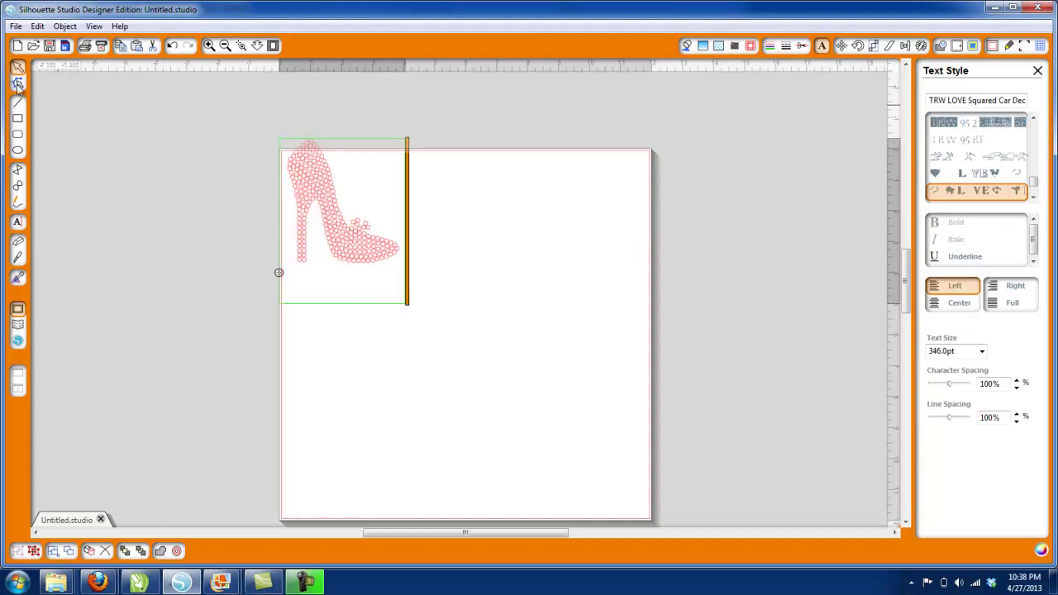
Step: Set the line color of the shoe fill to dark pink and the shoe outline to yellow
{"action": "left_click", "coordinate": [495, 234]}
{"action": "left_click", "coordinate": [333, 187]}
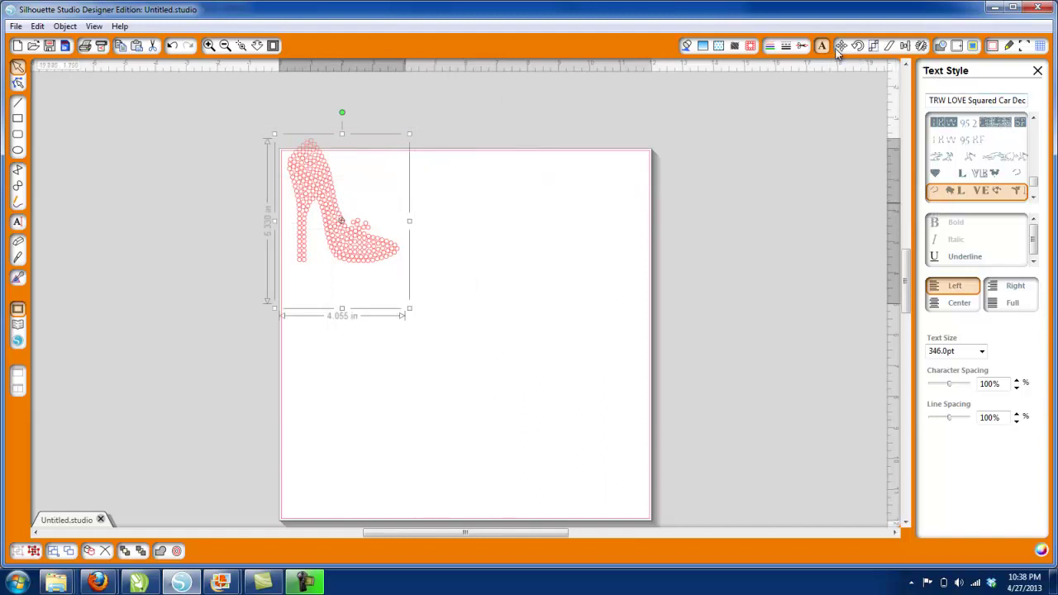
{"action": "left_click", "coordinate": [769, 46]}
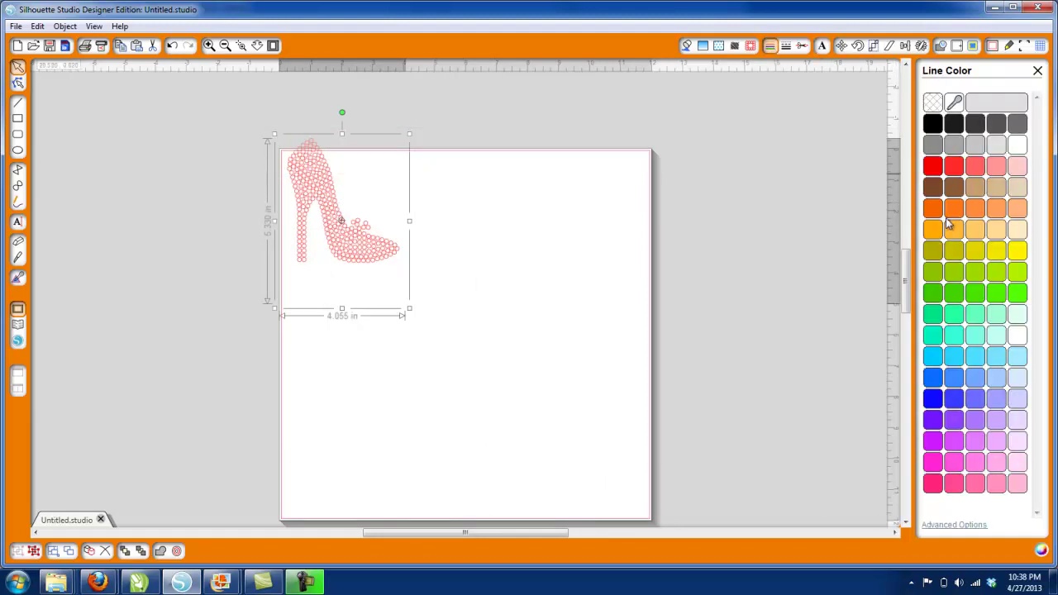
{"action": "left_click", "coordinate": [936, 487]}
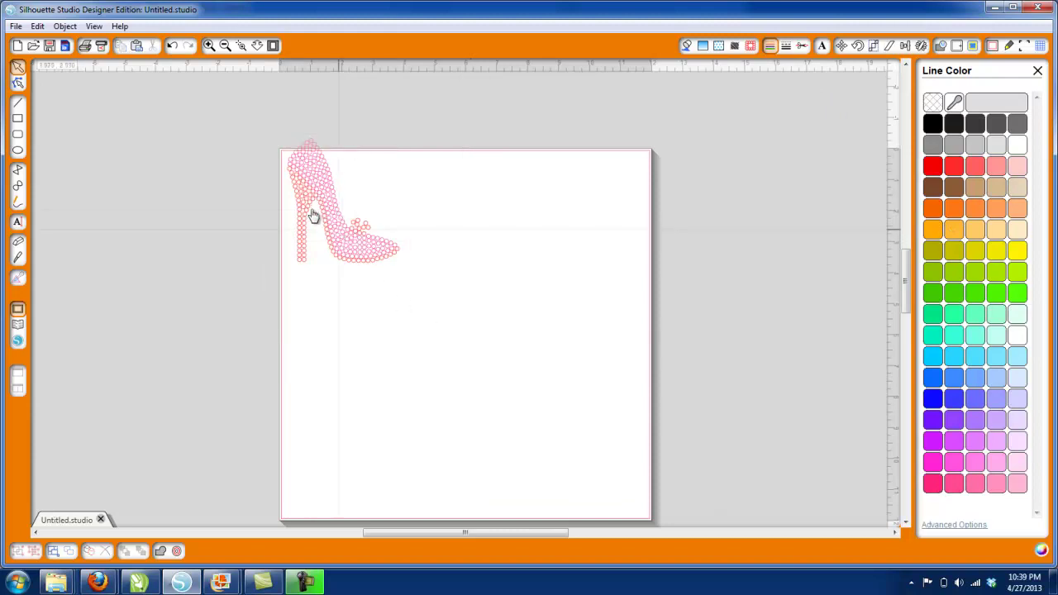
{"action": "left_click", "coordinate": [306, 212]}
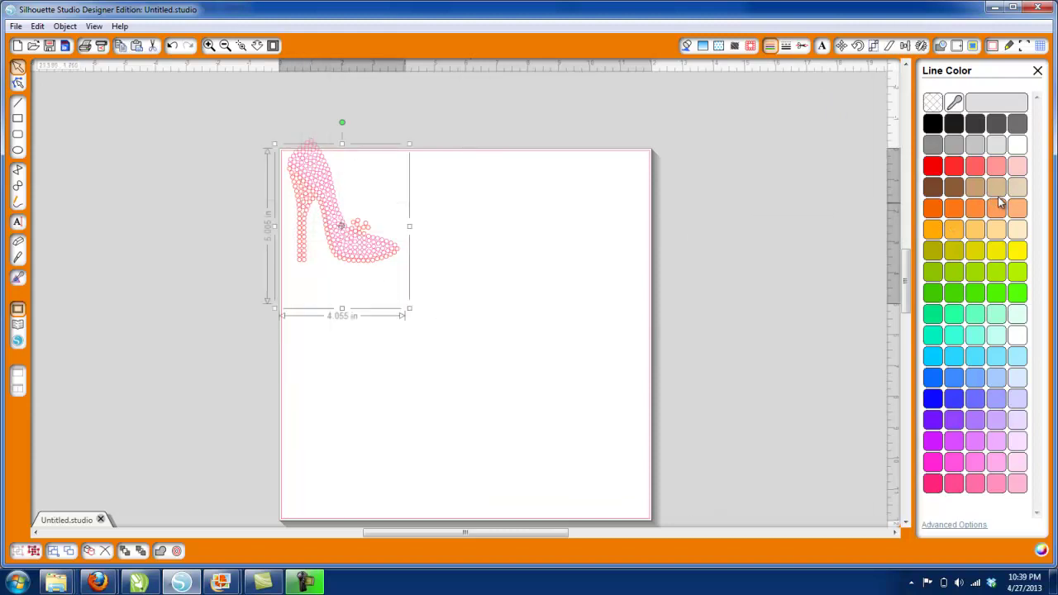
{"action": "left_click", "coordinate": [997, 252]}
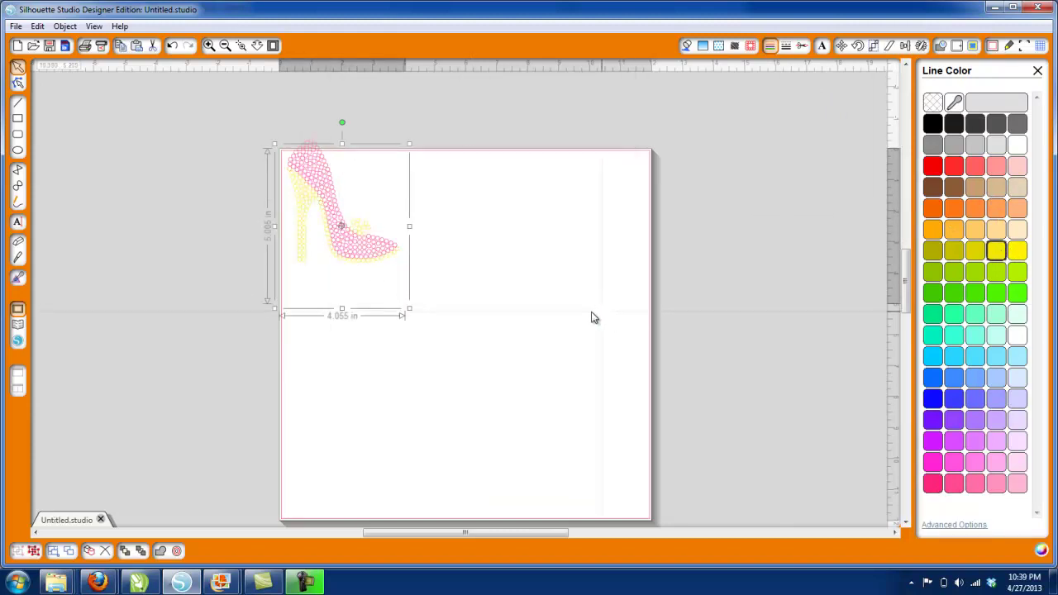
Step: Move both shoe layers together slightly down and inward so the whole design sits inside the page
{"action": "left_click", "coordinate": [499, 294]}
{"action": "left_click_drag", "start_coordinate": [473, 317], "coordinate": [242, 138]}
{"action": "left_click_drag", "start_coordinate": [319, 179], "coordinate": [364, 215]}
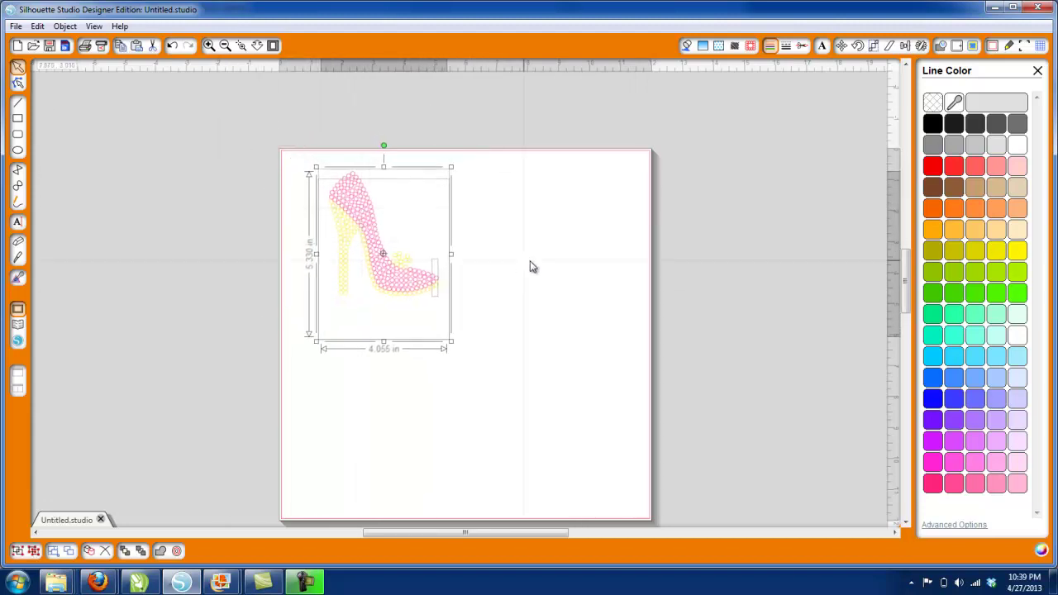
{"action": "left_click", "coordinate": [531, 262]}
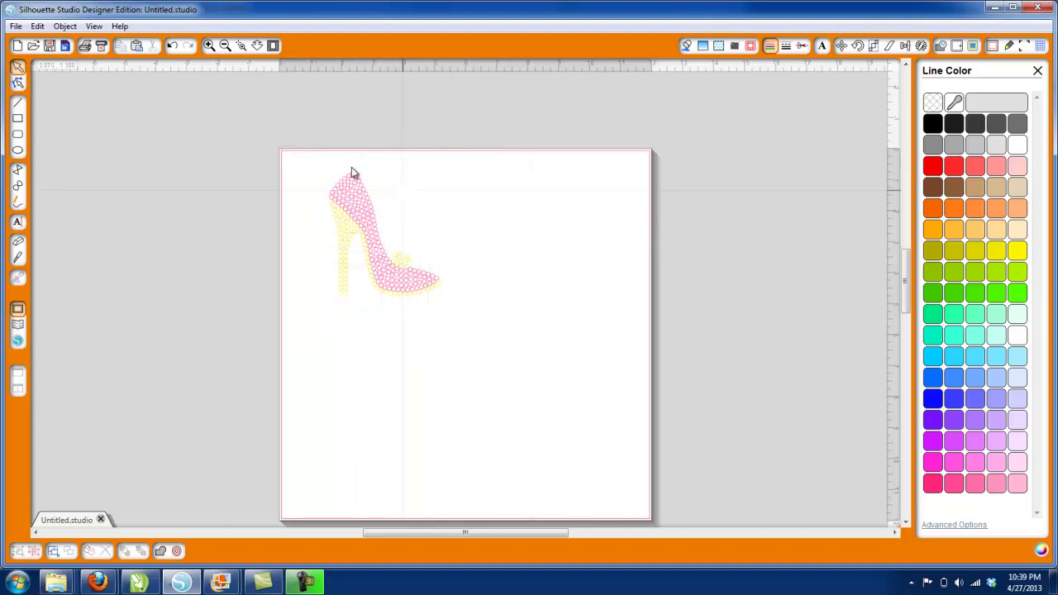
Step: Select both layers of the two-color shoe and ungroup them
{"action": "left_click_drag", "start_coordinate": [489, 332], "coordinate": [450, 340]}
{"action": "left_click_drag", "start_coordinate": [519, 394], "coordinate": [273, 134]}
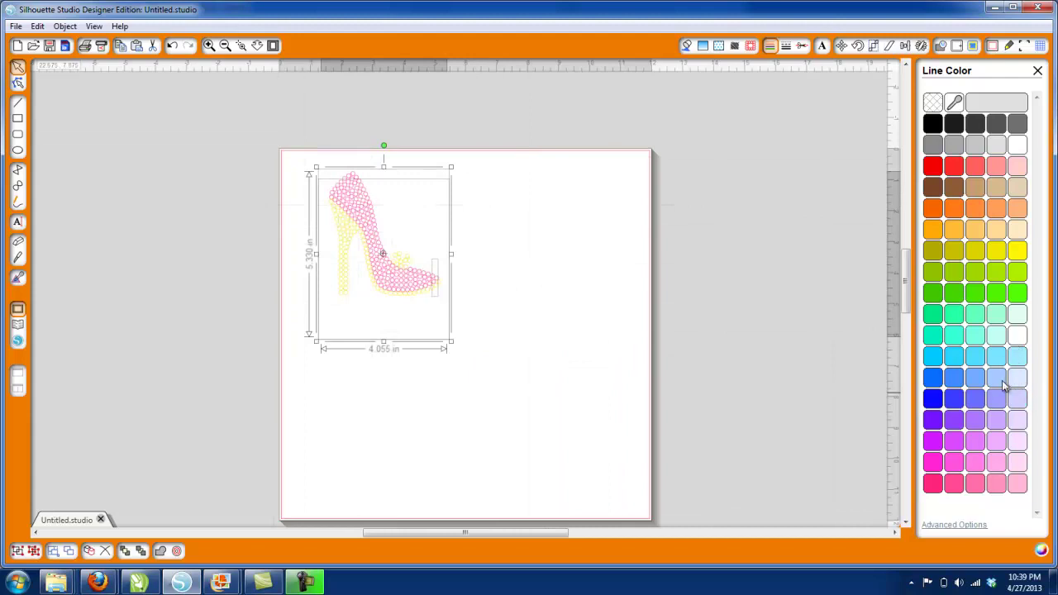
{"action": "left_click", "coordinate": [66, 26]}
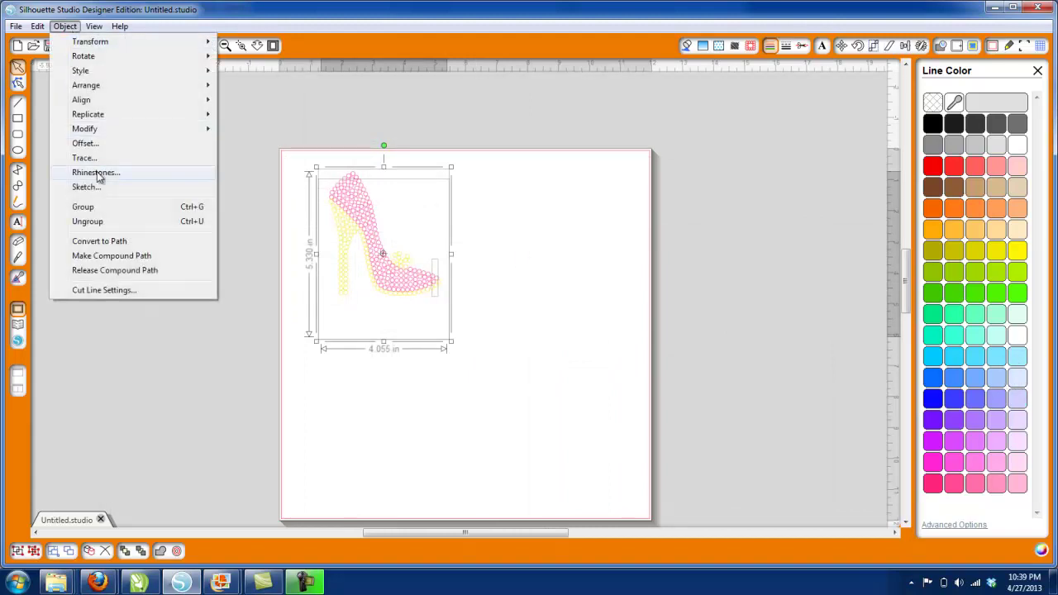
{"action": "left_click", "coordinate": [109, 219]}
{"action": "left_click", "coordinate": [476, 271]}
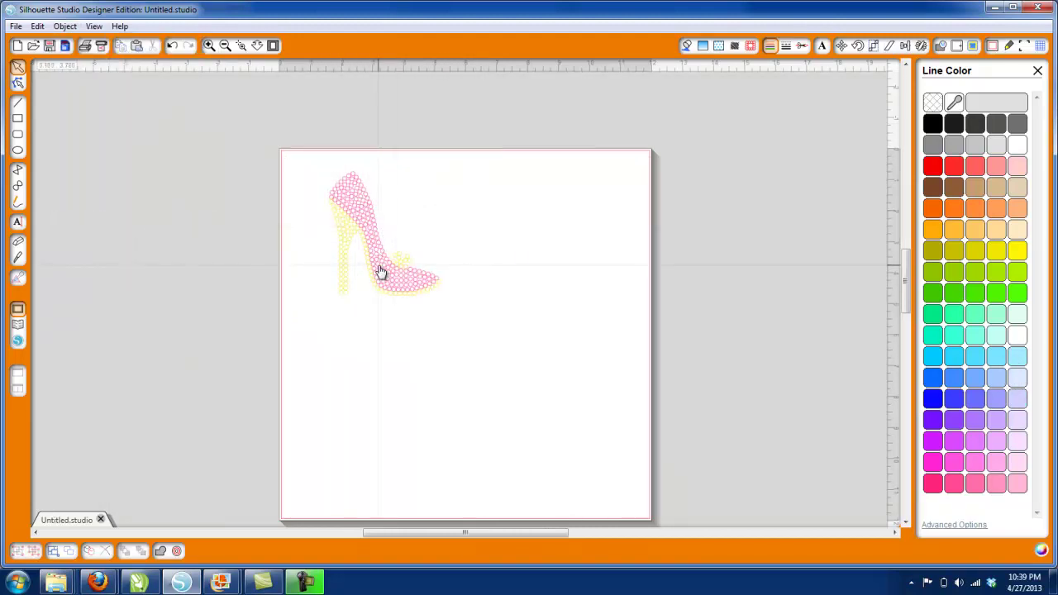
Step: Release the compound paths of the pink and yellow shoe layers into individual circles
{"action": "left_click", "coordinate": [382, 272]}
{"action": "left_click_drag", "start_coordinate": [529, 375], "coordinate": [243, 122]}
{"action": "left_click", "coordinate": [65, 27]}
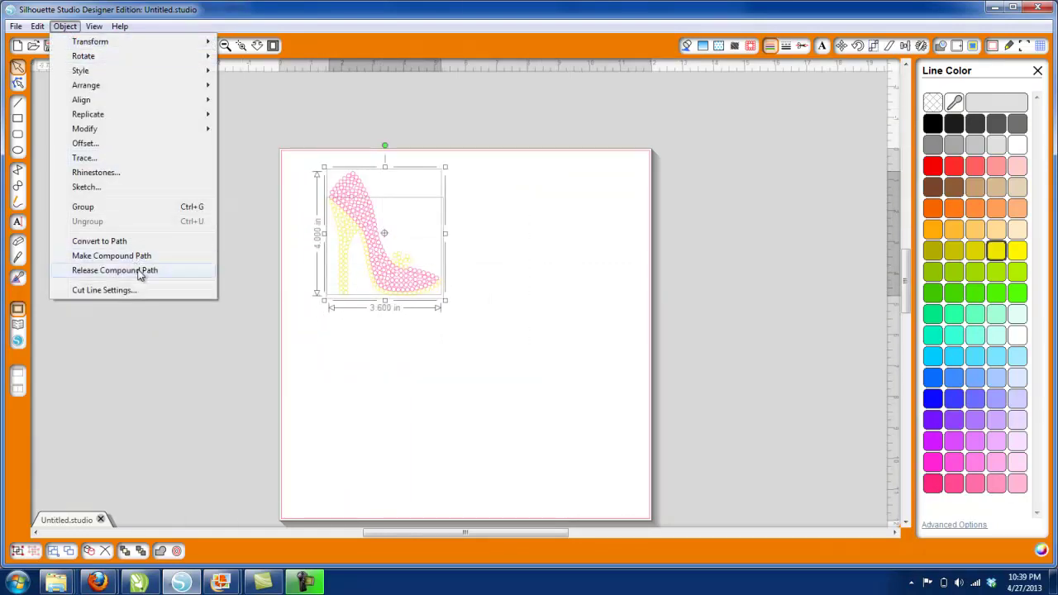
{"action": "left_click", "coordinate": [139, 271]}
{"action": "left_click", "coordinate": [381, 348]}
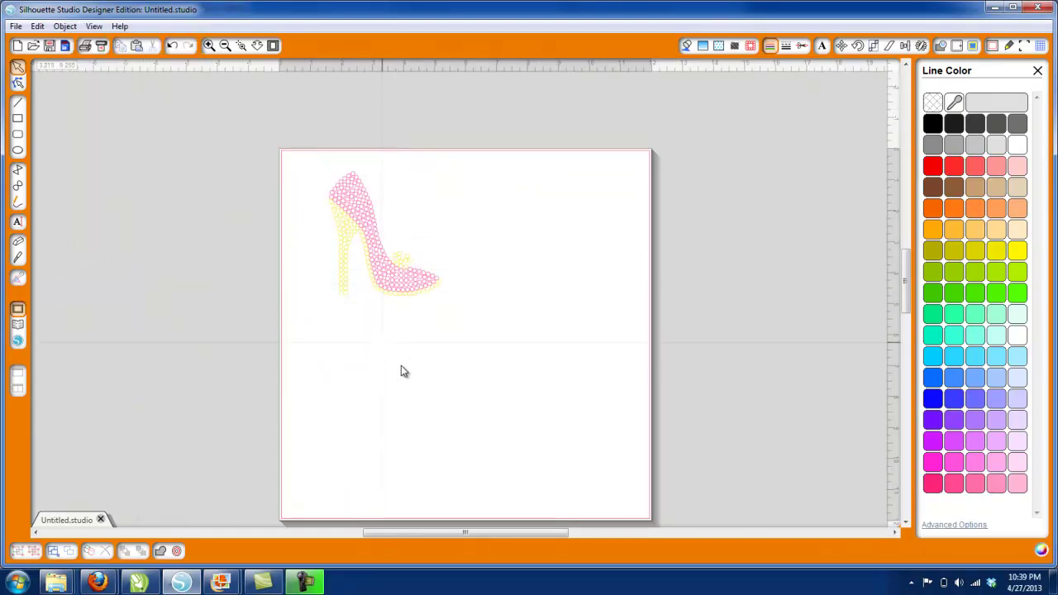
Step: Check that individual circles can be selected along the shoe's sole, toe, upper and heel
{"action": "left_click", "coordinate": [430, 286]}
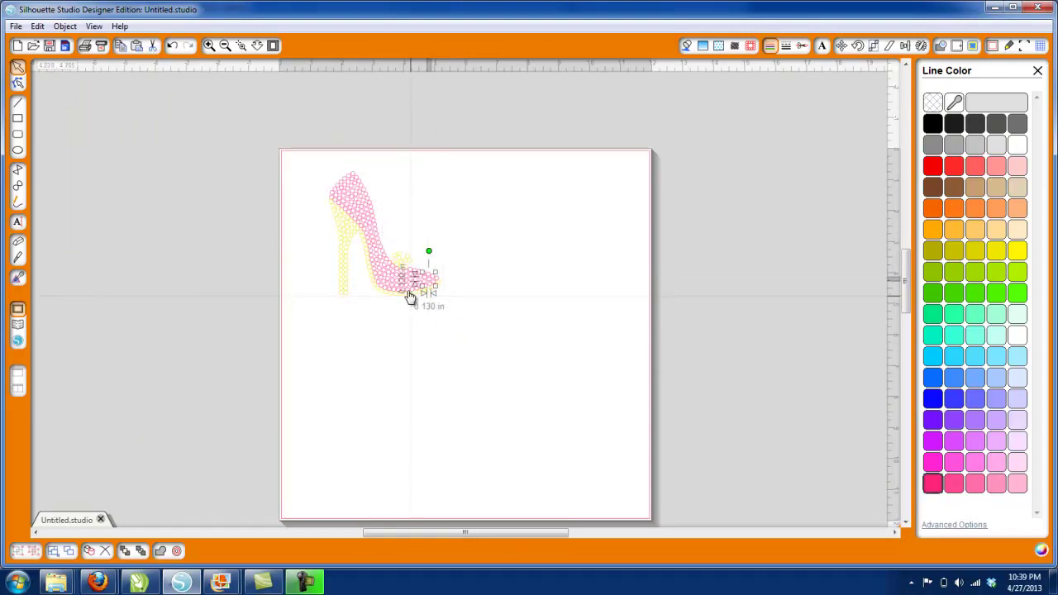
{"action": "left_click", "coordinate": [396, 299]}
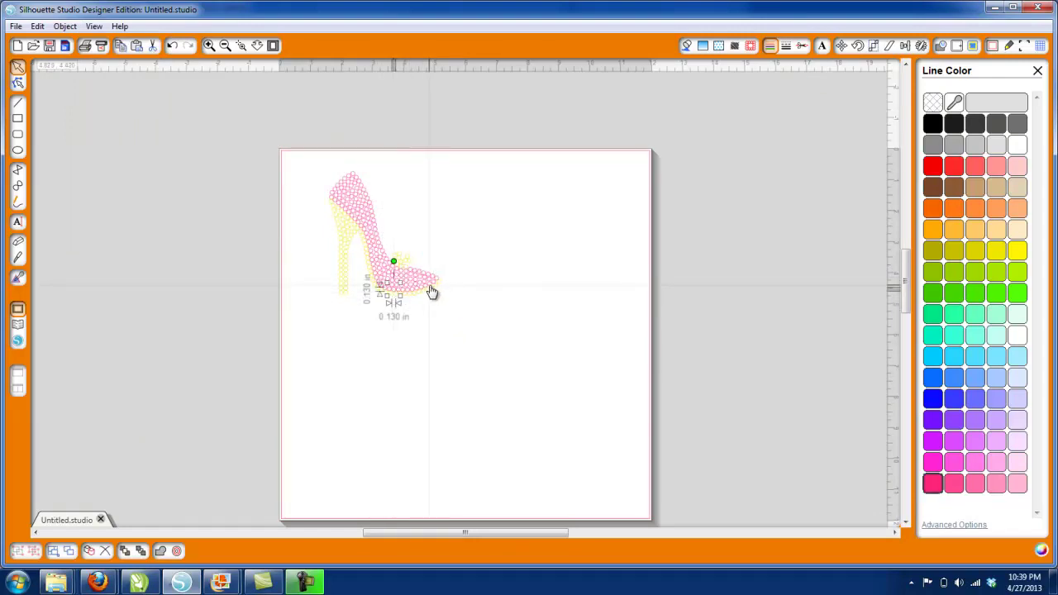
{"action": "left_click", "coordinate": [431, 296]}
{"action": "left_click", "coordinate": [380, 250]}
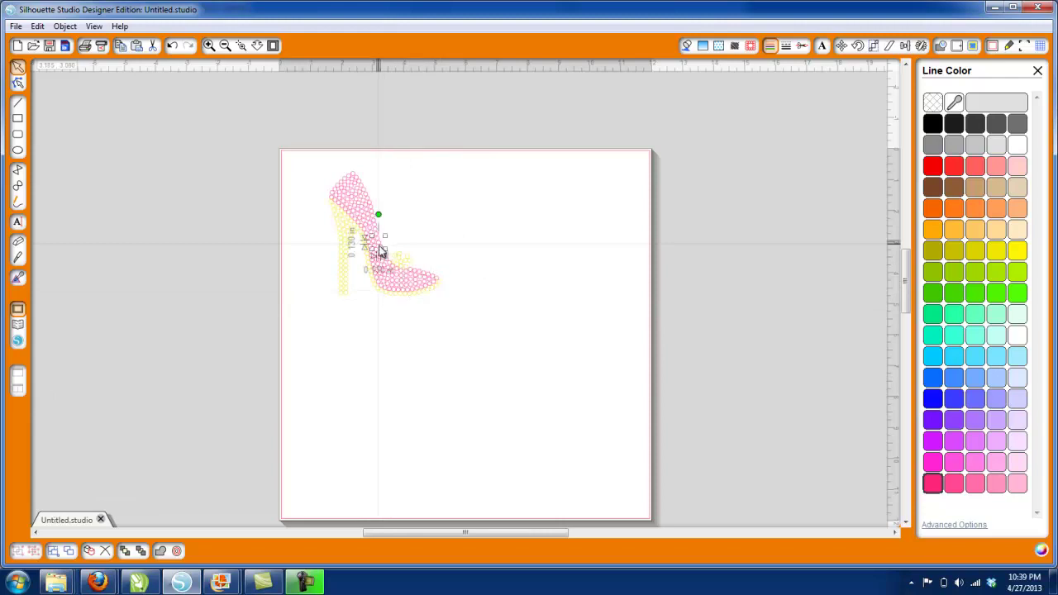
{"action": "left_click", "coordinate": [342, 283]}
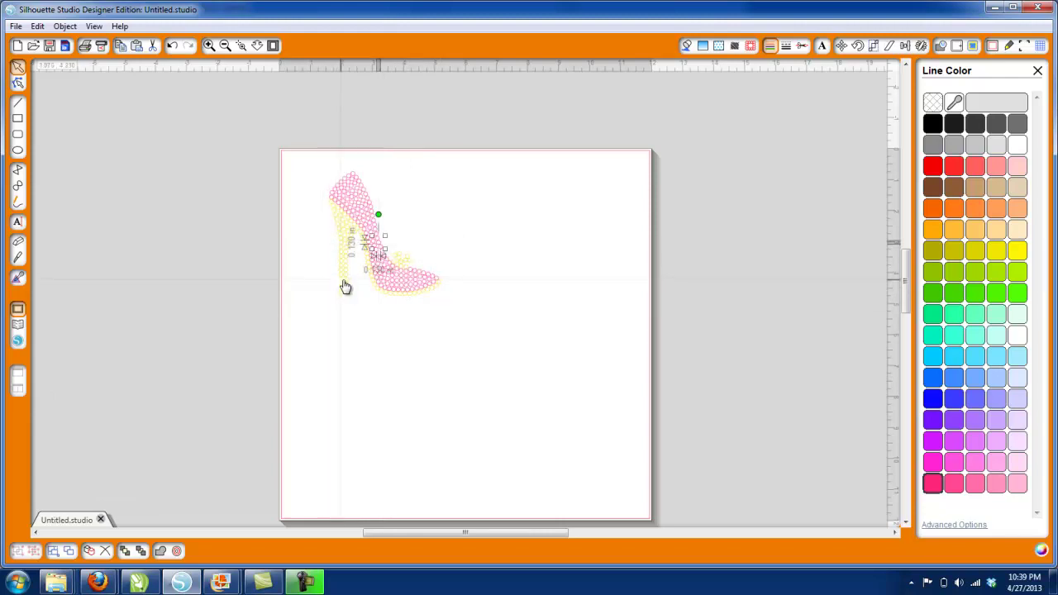
{"action": "left_click", "coordinate": [404, 338]}
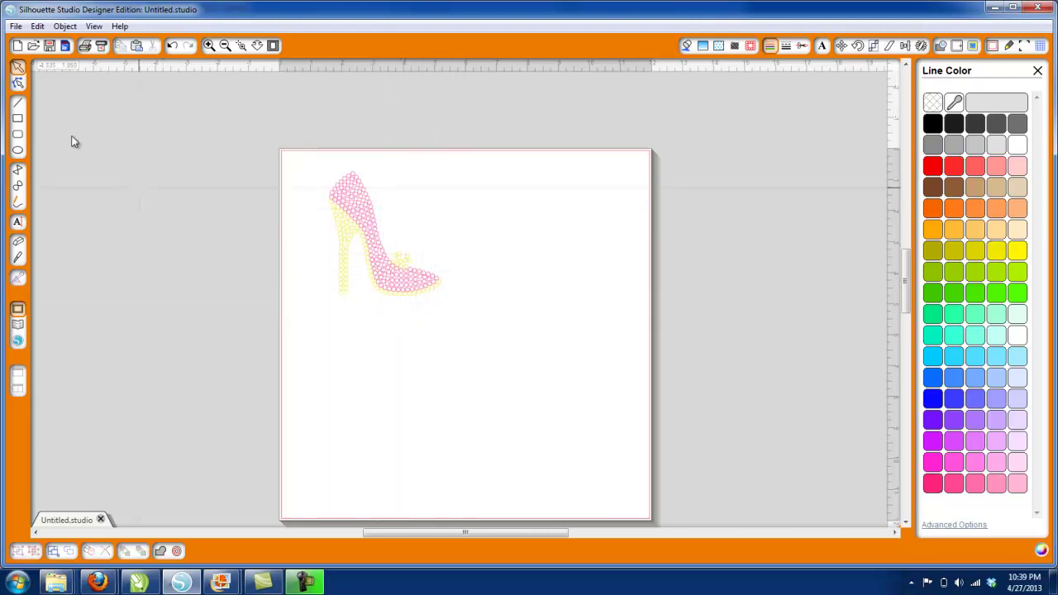
Step: Draw a rectangle about 4.39 by 4.57 in around the two-color shoe and select it
{"action": "left_click", "coordinate": [19, 119]}
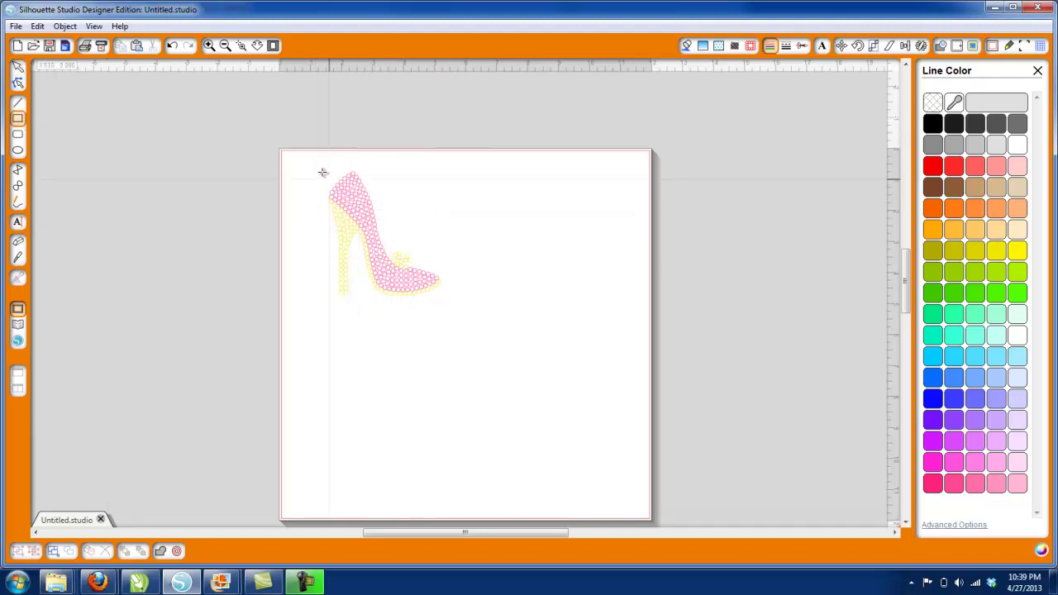
{"action": "left_click_drag", "start_coordinate": [315, 164], "coordinate": [452, 306]}
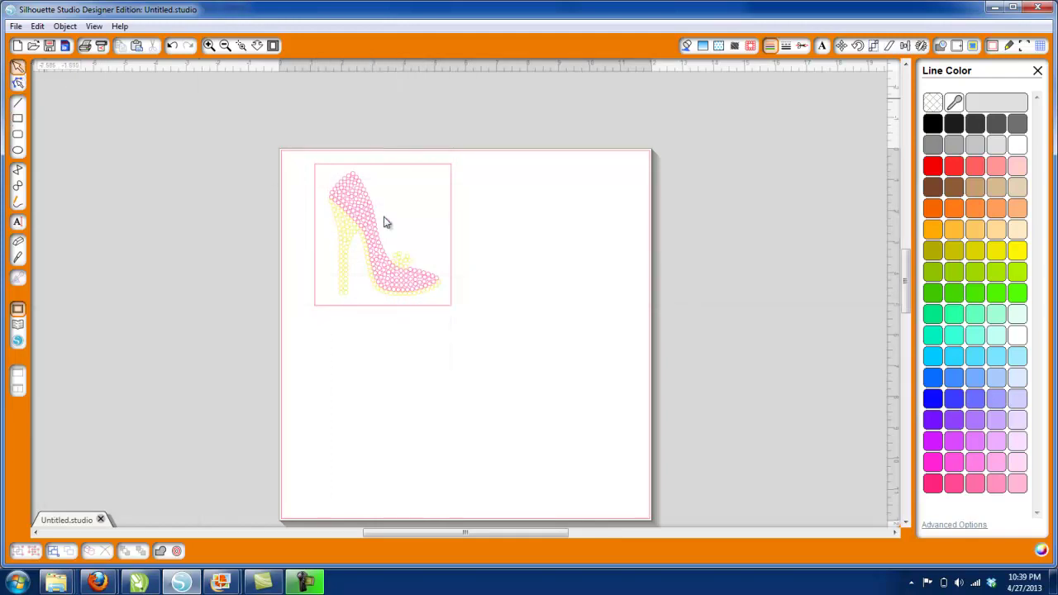
{"action": "left_click", "coordinate": [452, 251]}
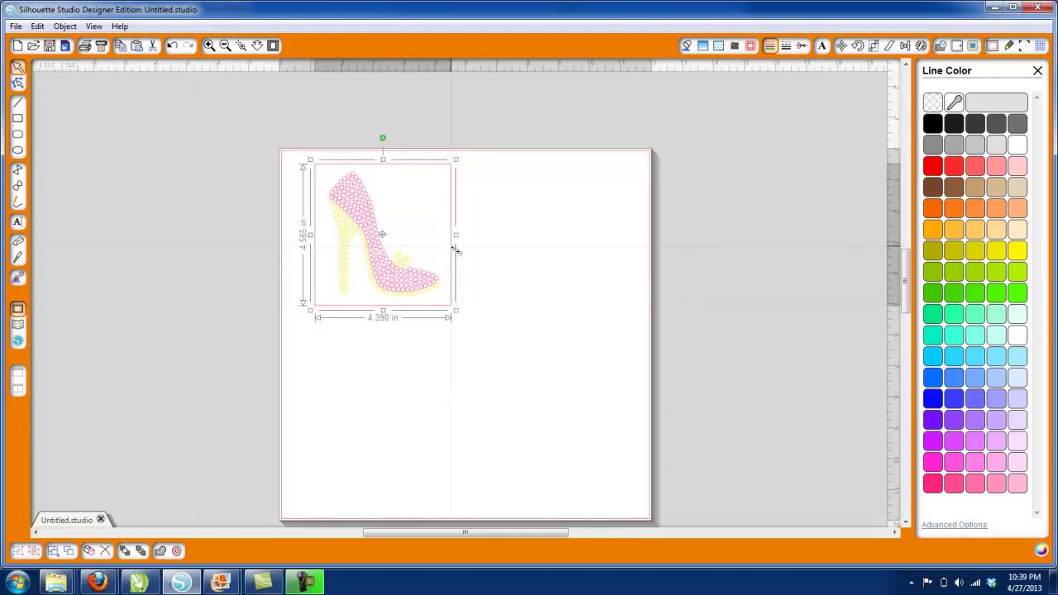
Step: Duplicate the rectangle, stack both copies exactly using corner position 0, 0, and place the stack around the shoe
{"action": "key", "text": "ctrl+d"}
{"action": "left_click", "coordinate": [452, 179], "text": "shift"}
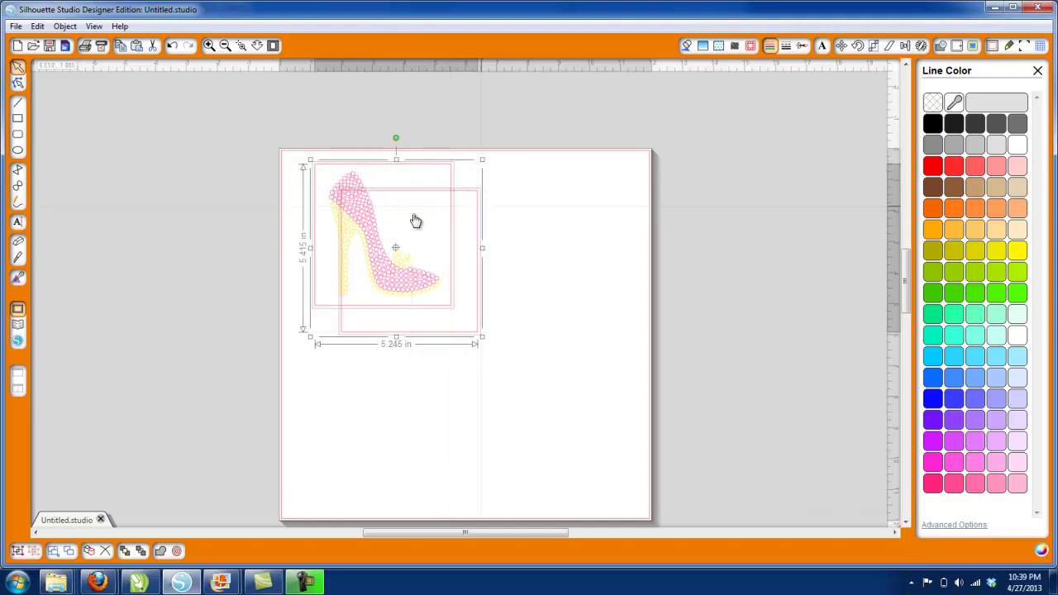
{"action": "left_click", "coordinate": [840, 45]}
{"action": "left_click", "coordinate": [981, 316]}
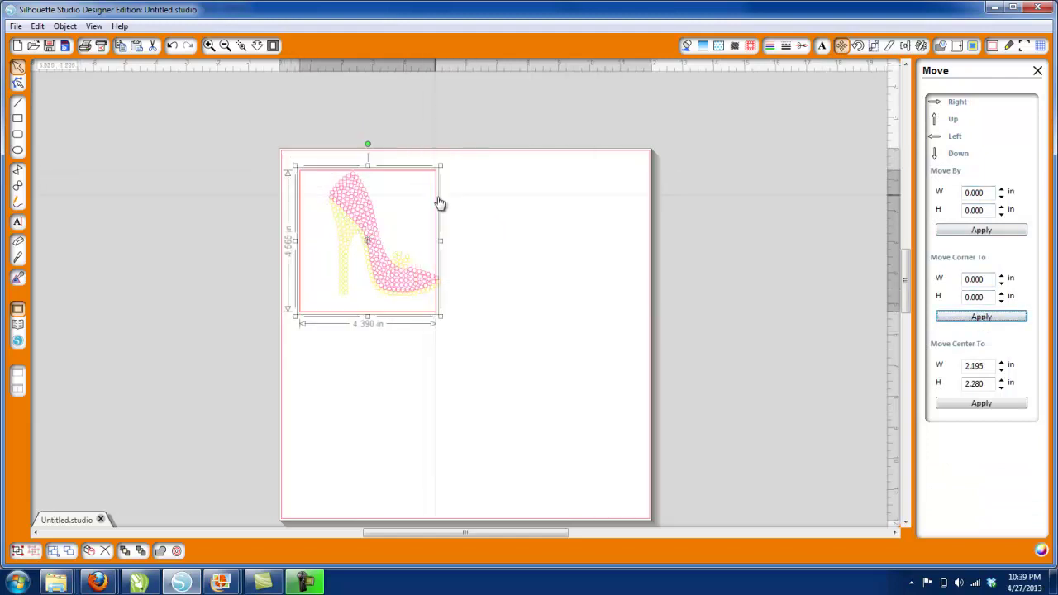
{"action": "left_click_drag", "start_coordinate": [439, 204], "coordinate": [446, 195]}
{"action": "left_click", "coordinate": [467, 224]}
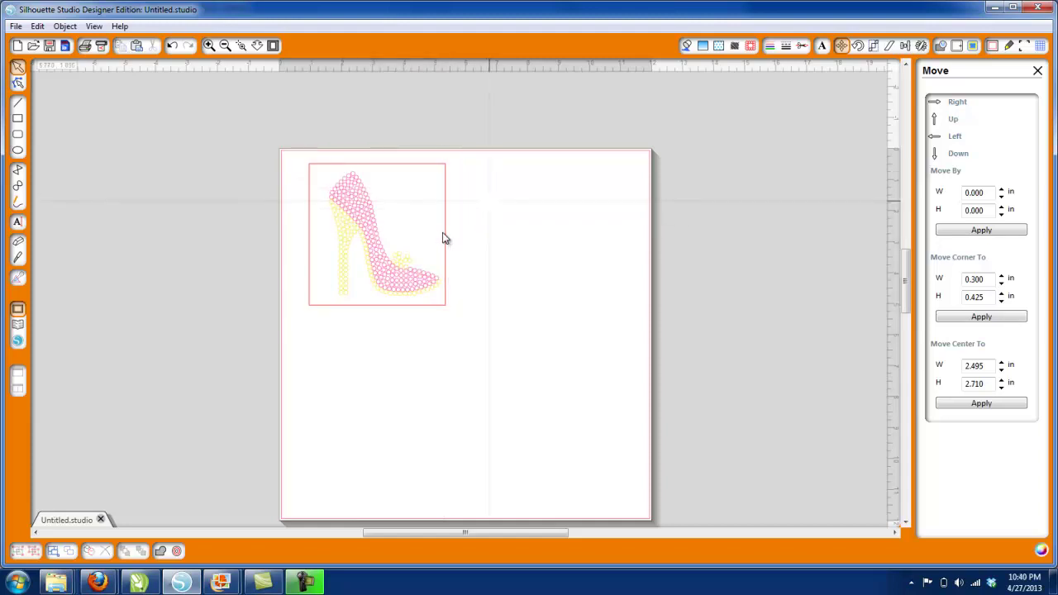
Step: Select a single pink circle in the shoe's upper to inspect it
{"action": "left_click", "coordinate": [367, 216]}
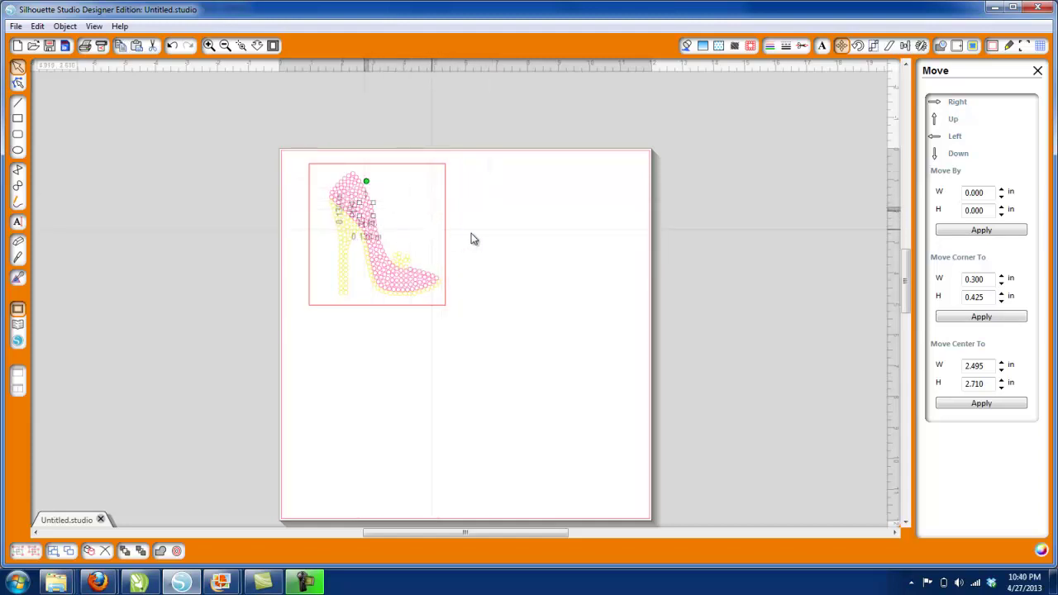
{"action": "left_click", "coordinate": [418, 241]}
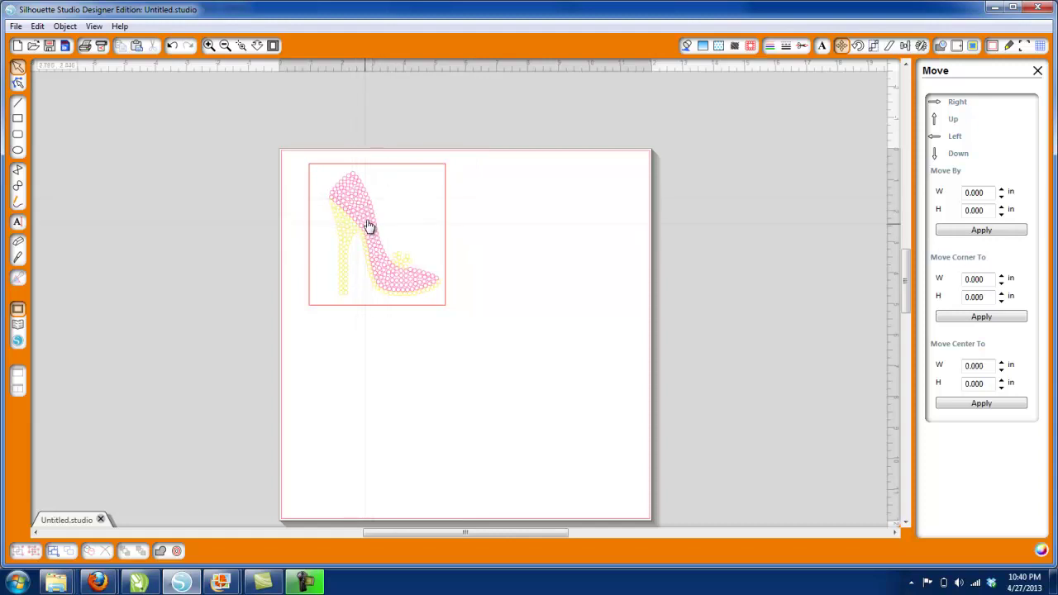
{"action": "left_click", "coordinate": [369, 223]}
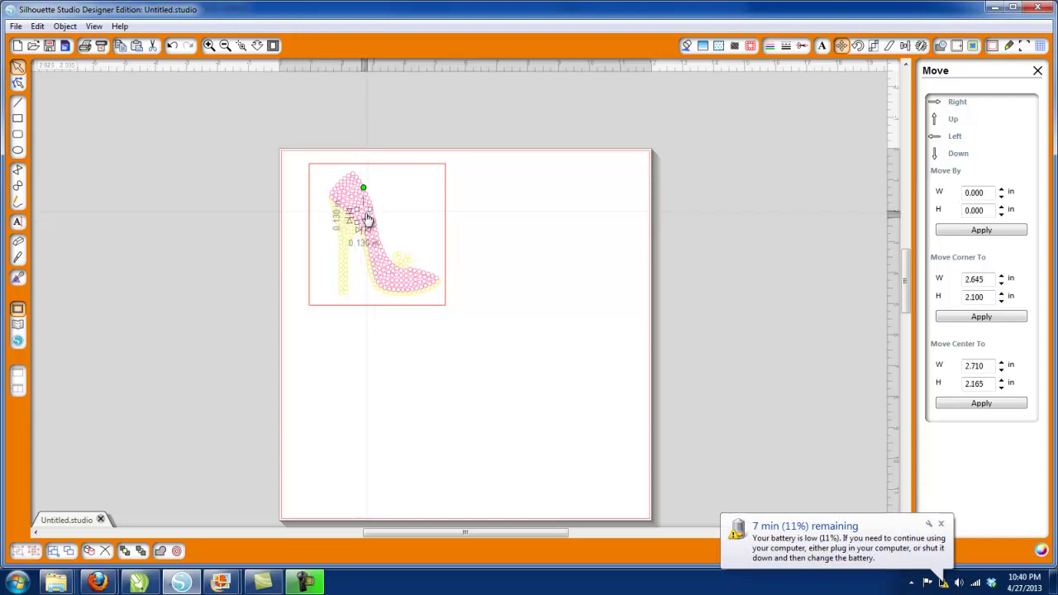
Step: Undo a trial move of one pink circle and delete the ungrouped two-color shoe from the rectangle
{"action": "left_click_drag", "start_coordinate": [366, 220], "coordinate": [424, 217]}
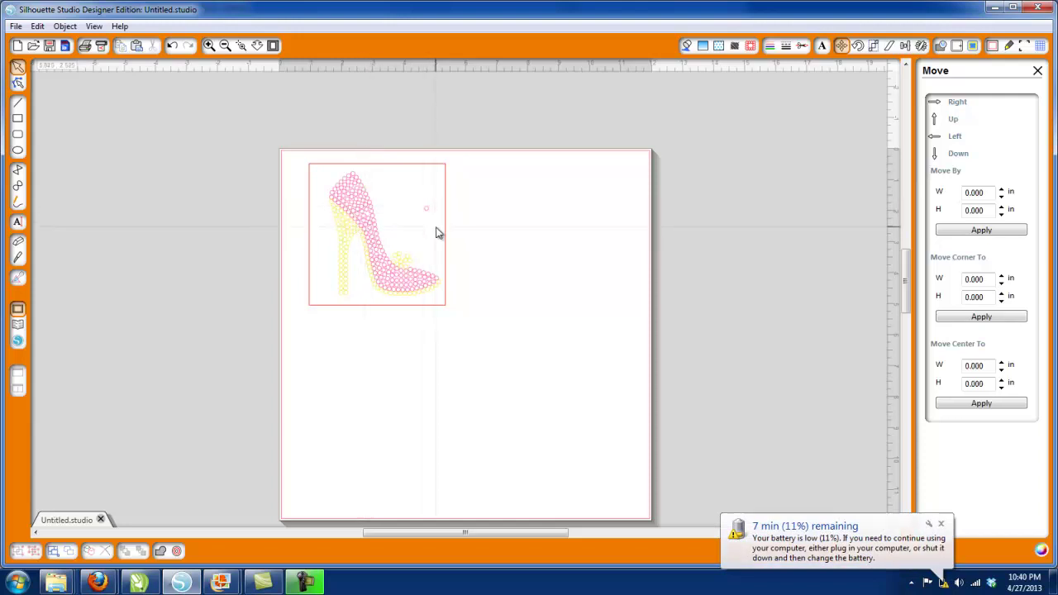
{"action": "key", "text": "ctrl+z"}
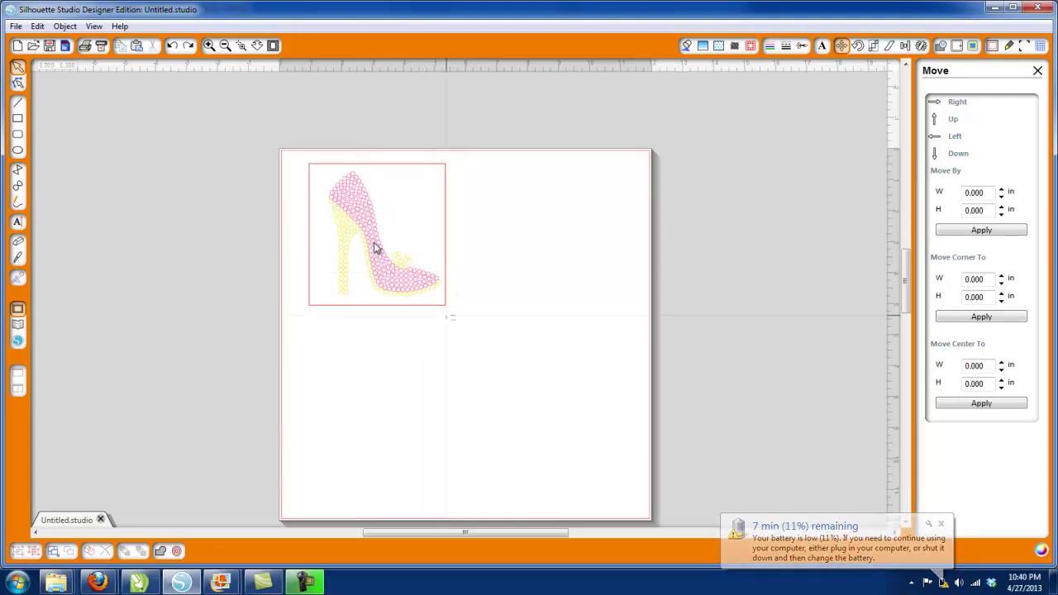
{"action": "left_click", "coordinate": [322, 168]}
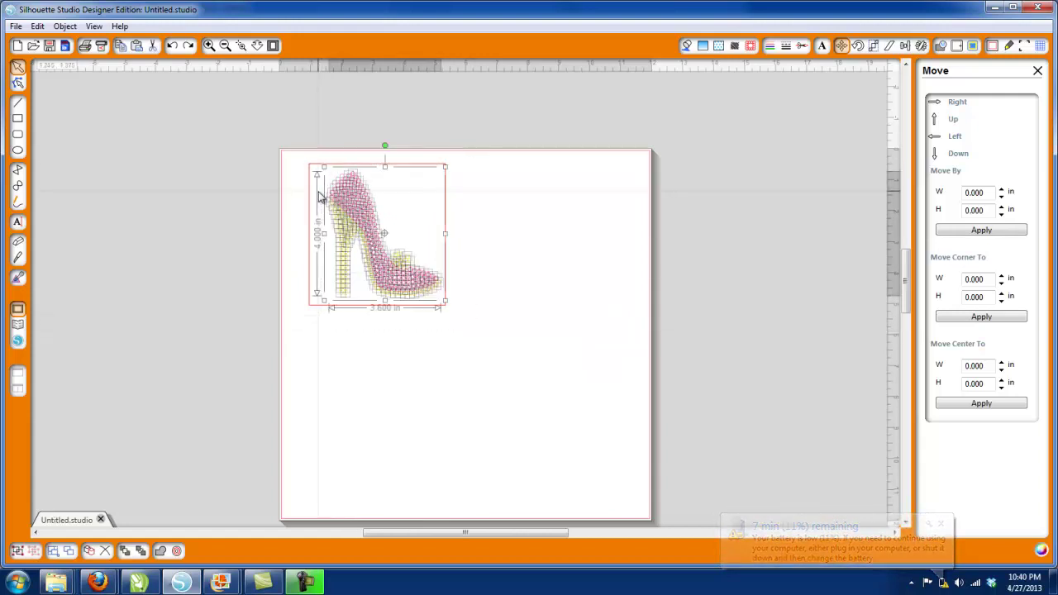
{"action": "key", "text": "Delete"}
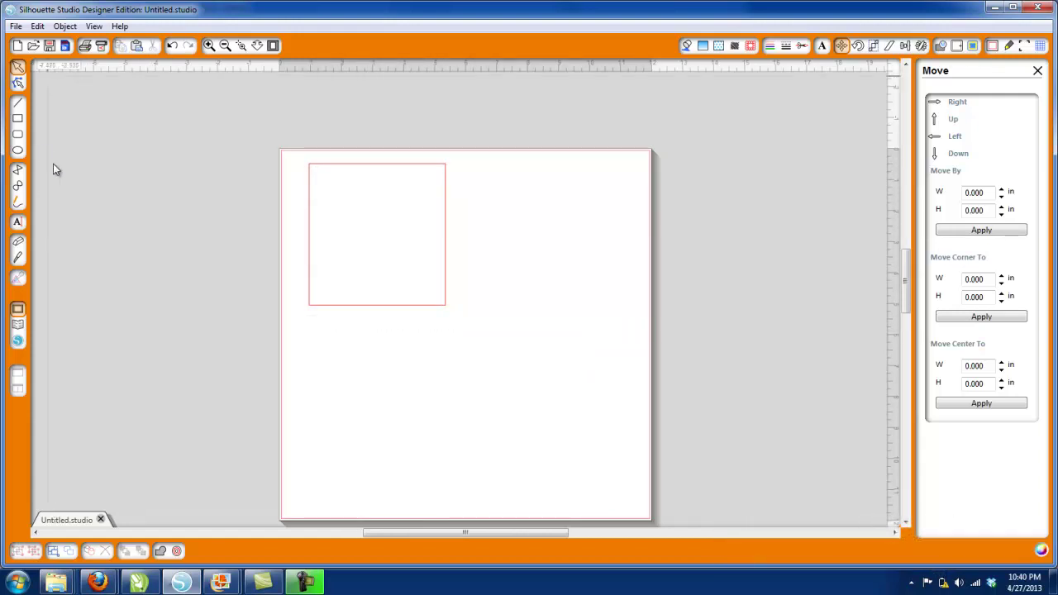
Step: Add the shoe fill character as live text in the TRW LOVE Squared Car font and place it inside the stacked rectangles
{"action": "left_click", "coordinate": [17, 222]}
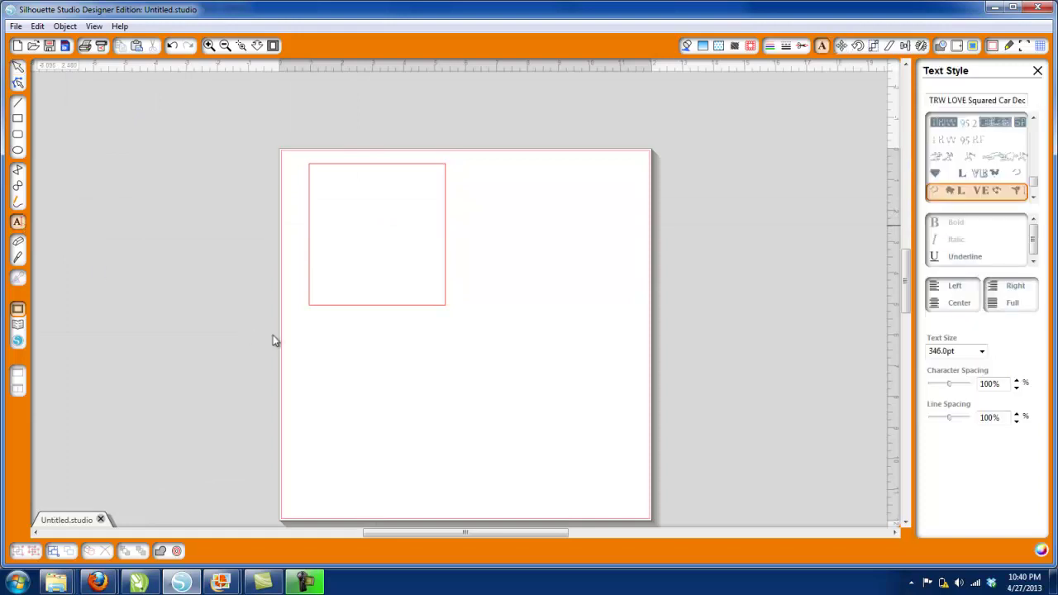
{"action": "left_click", "coordinate": [357, 348]}
{"action": "type", "text": "a"}
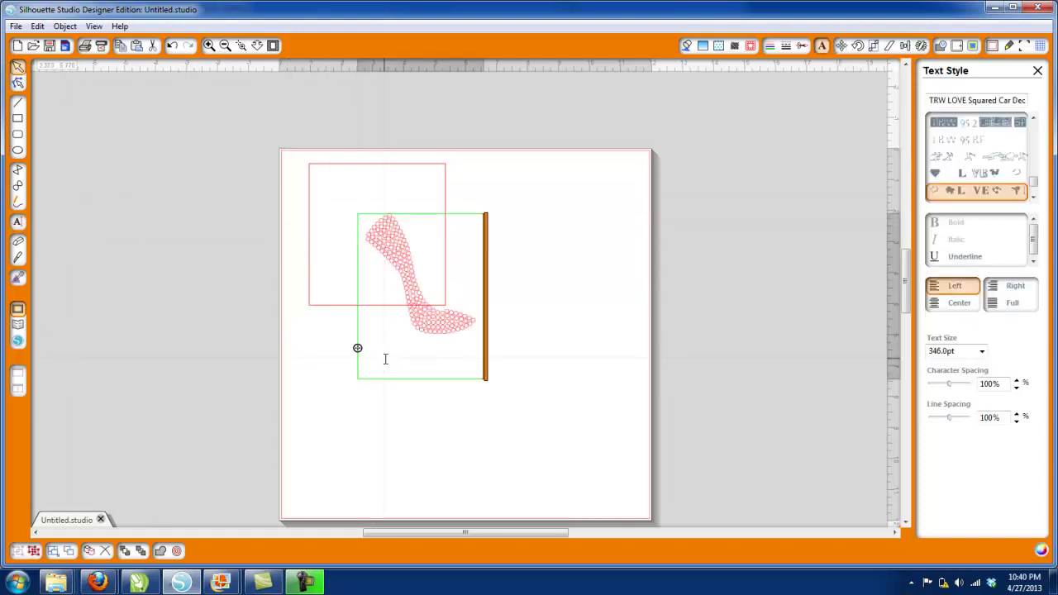
{"action": "left_click", "coordinate": [515, 286]}
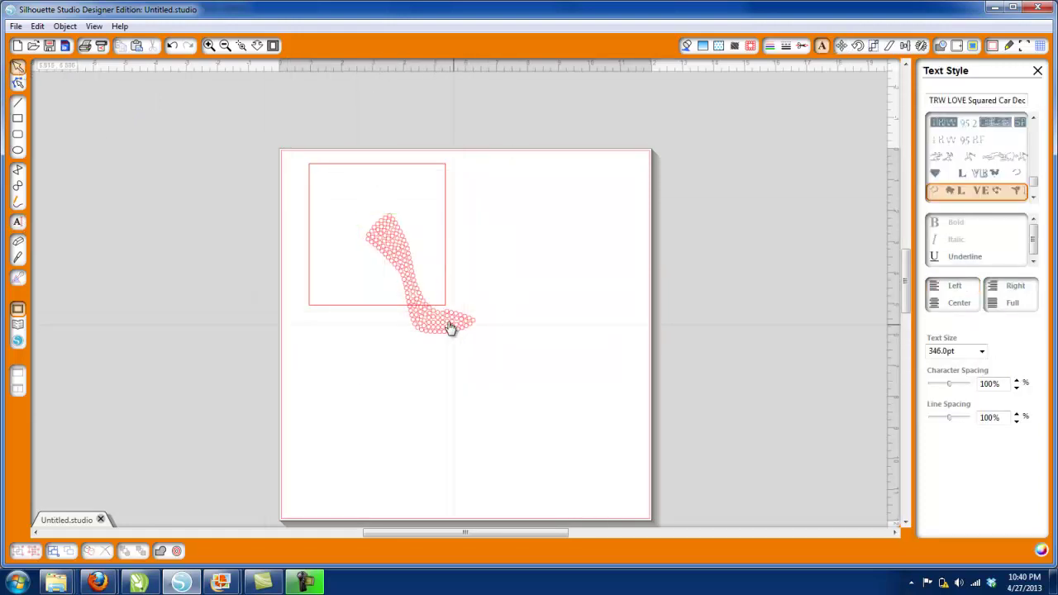
{"action": "left_click", "coordinate": [450, 329]}
{"action": "left_click_drag", "start_coordinate": [450, 329], "coordinate": [415, 289]}
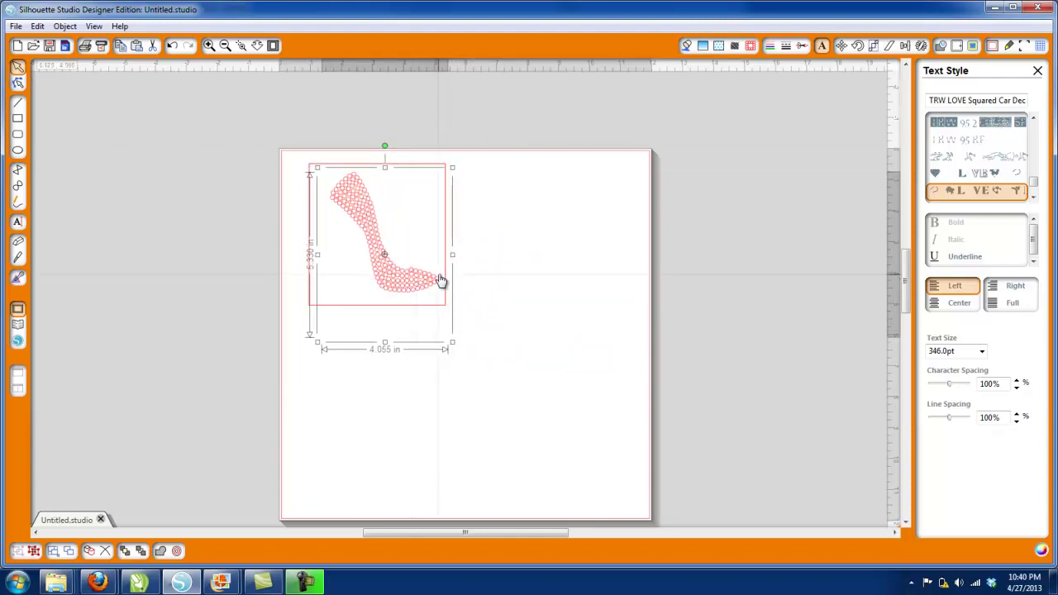
Step: Duplicate the shoe fill text and stack both copies exactly by moving their corners to 0, 0
{"action": "key", "text": "ctrl+v"}
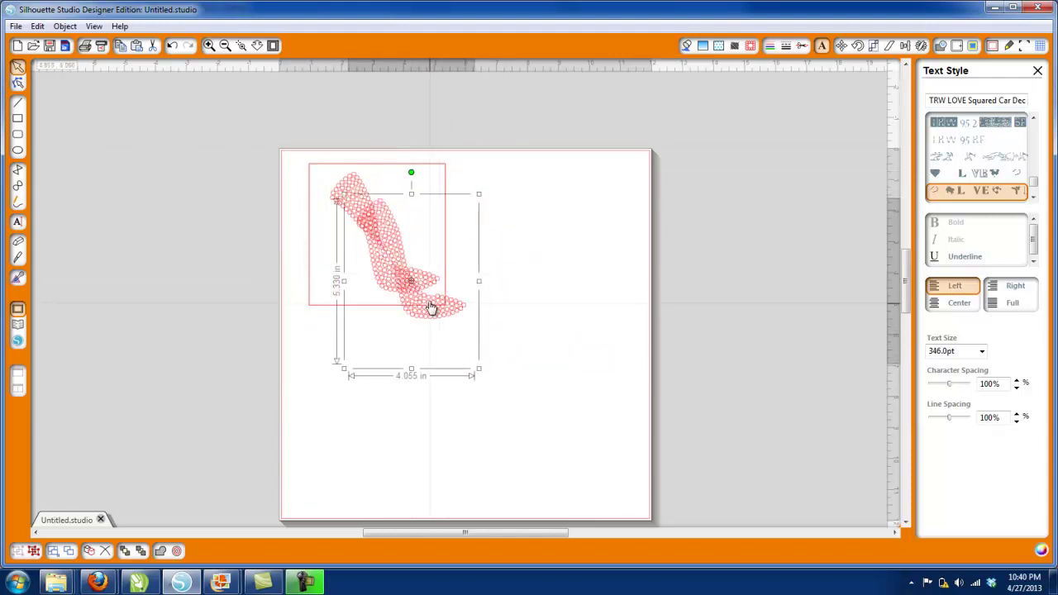
{"action": "left_click", "coordinate": [353, 193], "text": "shift"}
{"action": "left_click", "coordinate": [840, 46]}
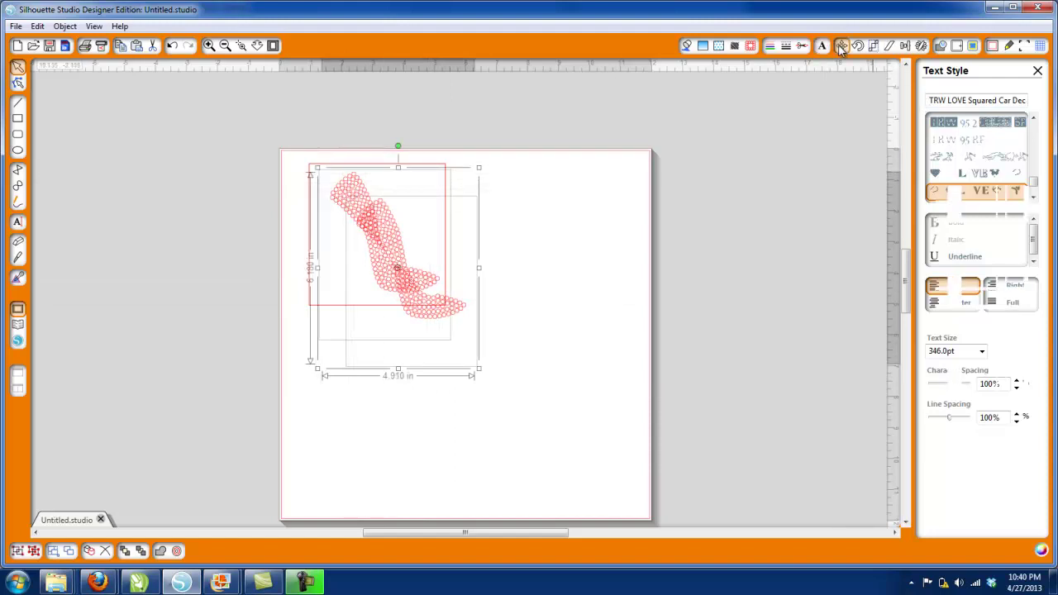
{"action": "left_click", "coordinate": [981, 317]}
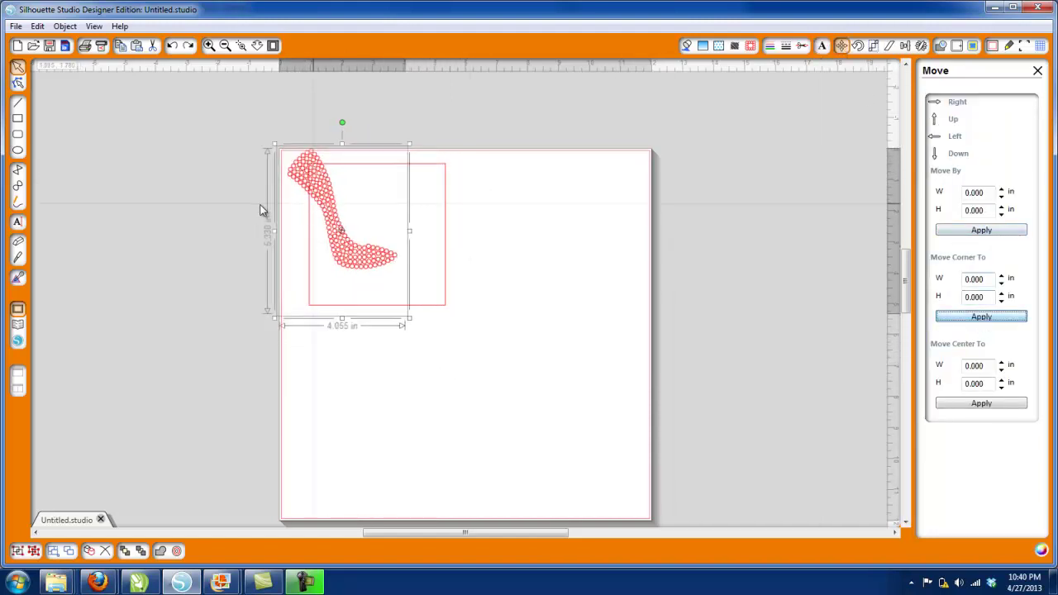
Step: Replace the character in one stacked text copy with the matching shoe outline, heel and bow character
{"action": "double_click", "coordinate": [304, 177]}
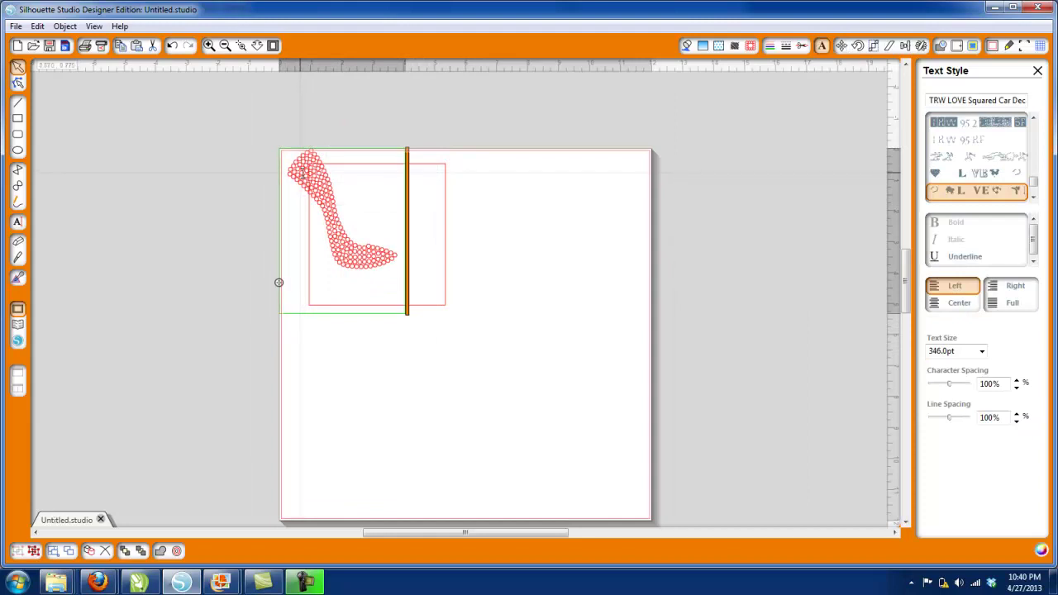
{"action": "left_click_drag", "start_coordinate": [304, 177], "coordinate": [361, 182]}
{"action": "type", "text": "a"}
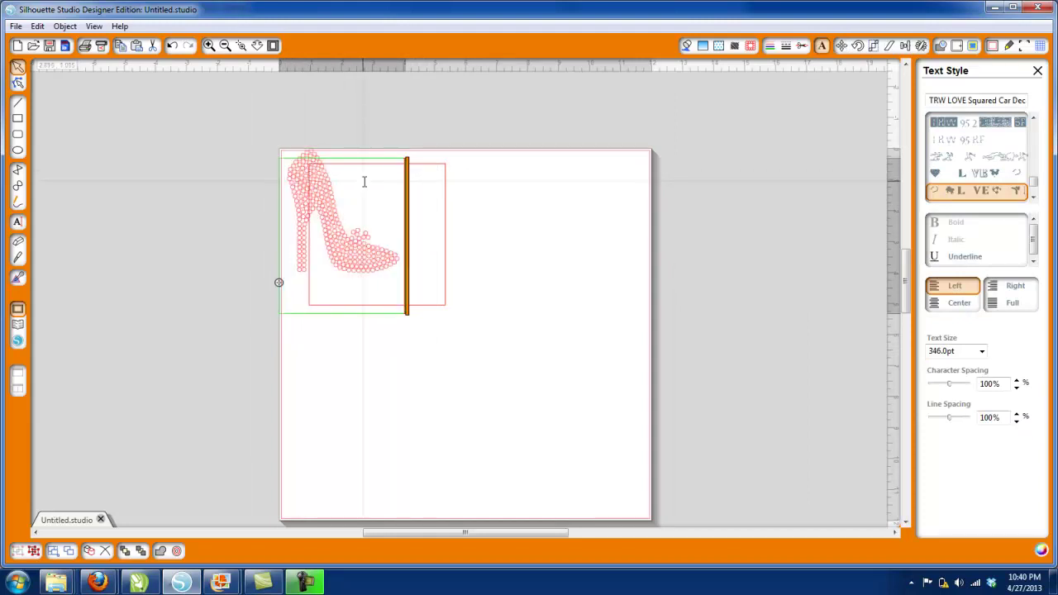
{"action": "left_click", "coordinate": [555, 281]}
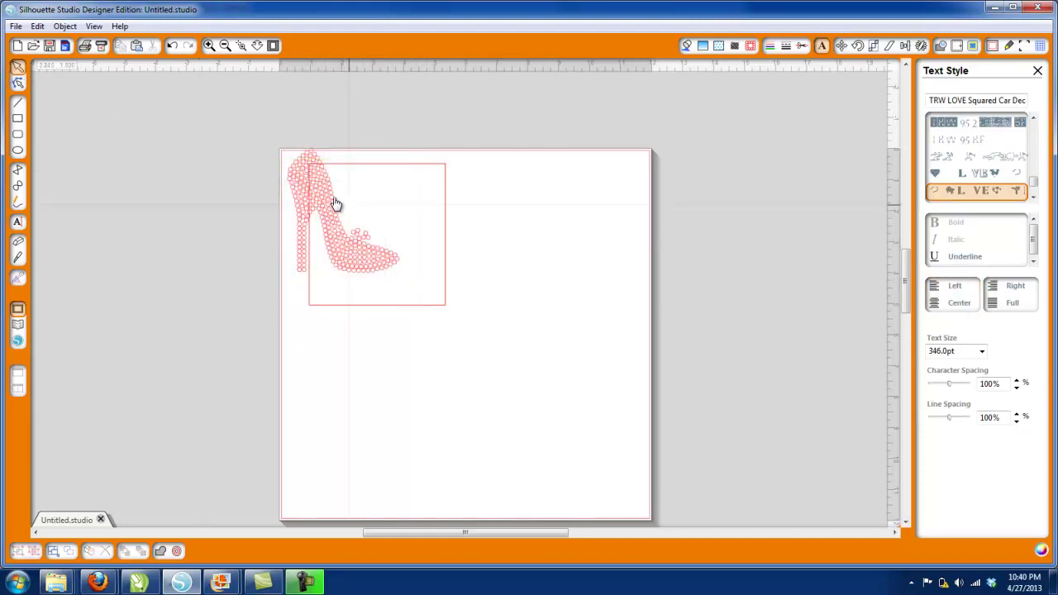
Step: Set the shoe fill text's line color to pink and the outline and heel text's line color to yellow
{"action": "left_click", "coordinate": [336, 205]}
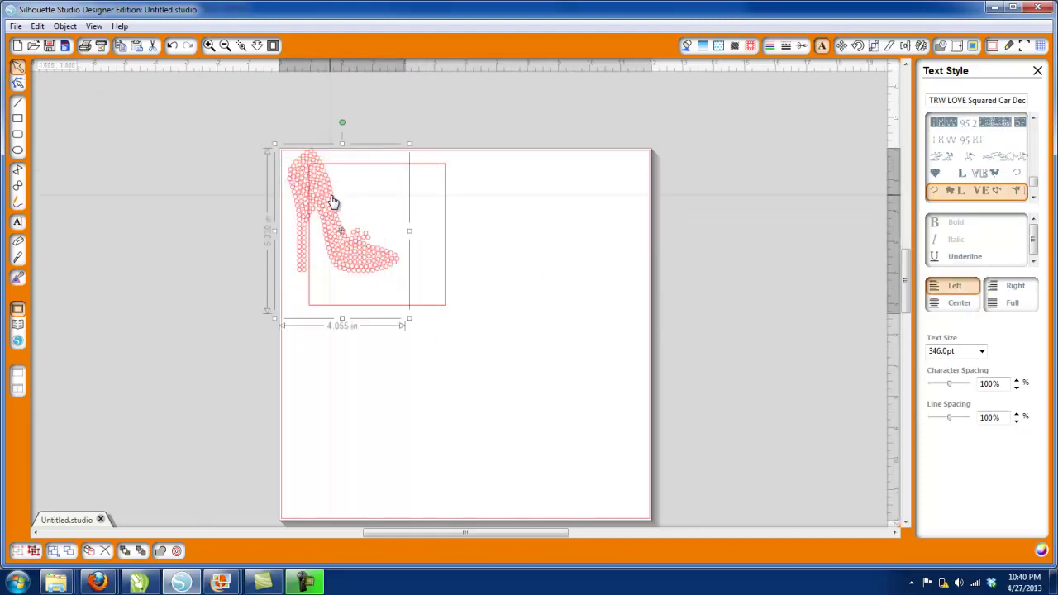
{"action": "left_click", "coordinate": [769, 47]}
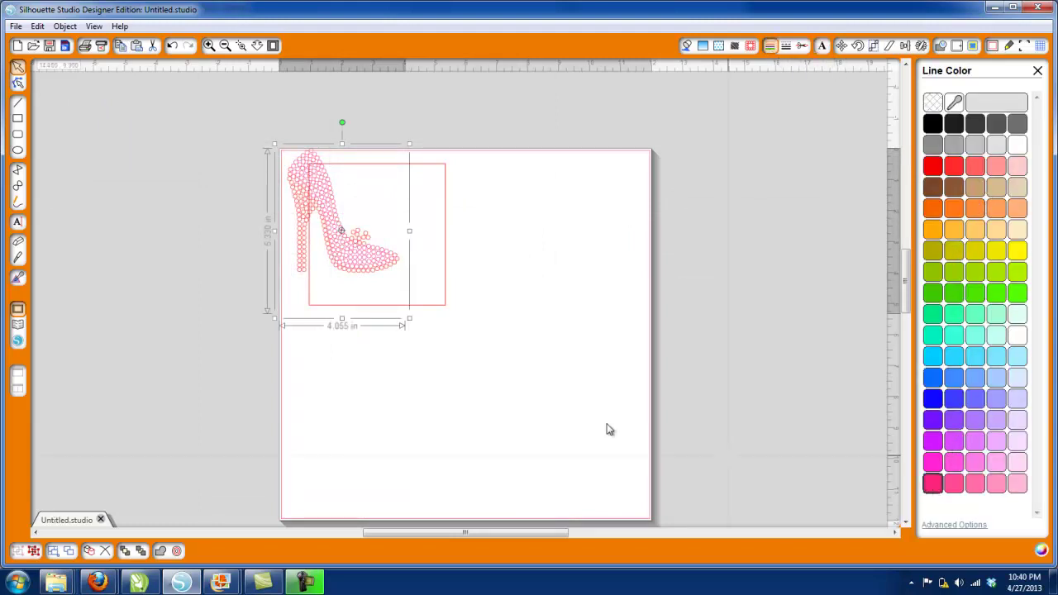
{"action": "left_click", "coordinate": [513, 399]}
{"action": "left_click", "coordinate": [302, 255]}
{"action": "left_click", "coordinate": [1016, 251]}
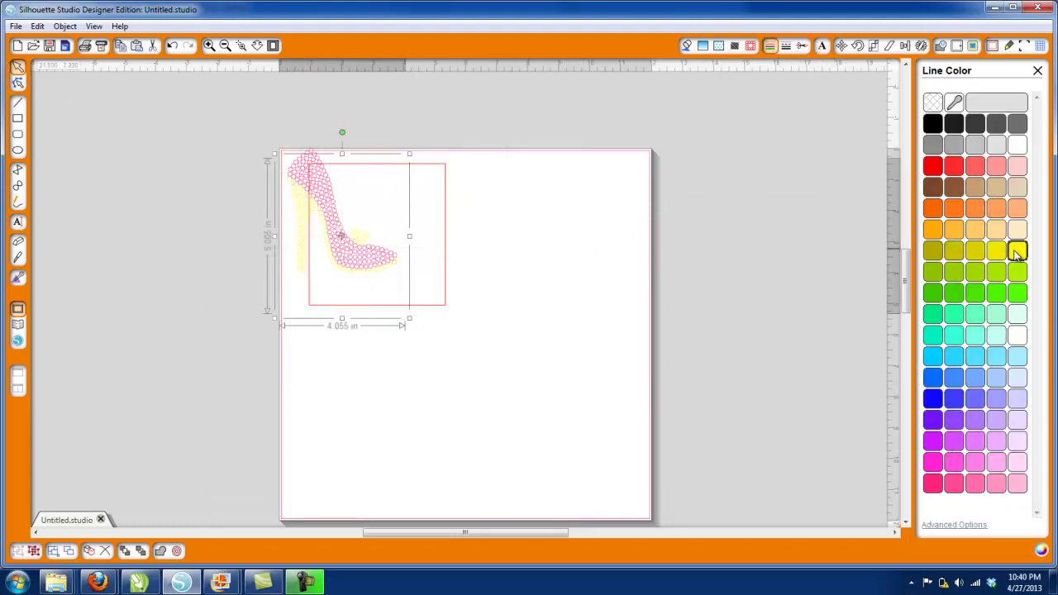
{"action": "left_click", "coordinate": [529, 419]}
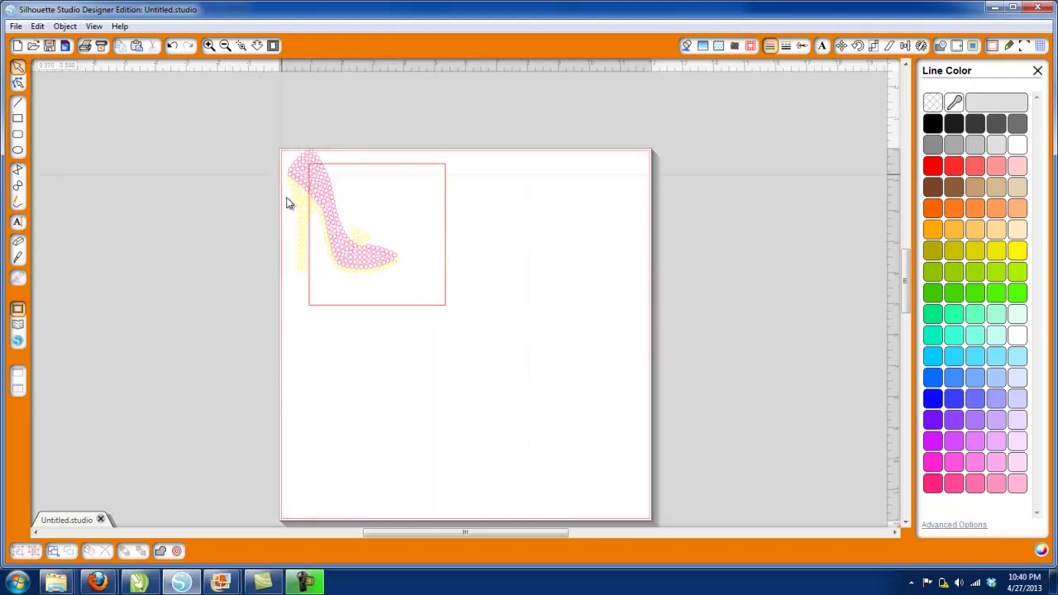
Step: Select both shoe text layers together and move them inside the stacked rectangles
{"action": "left_click", "coordinate": [306, 218]}
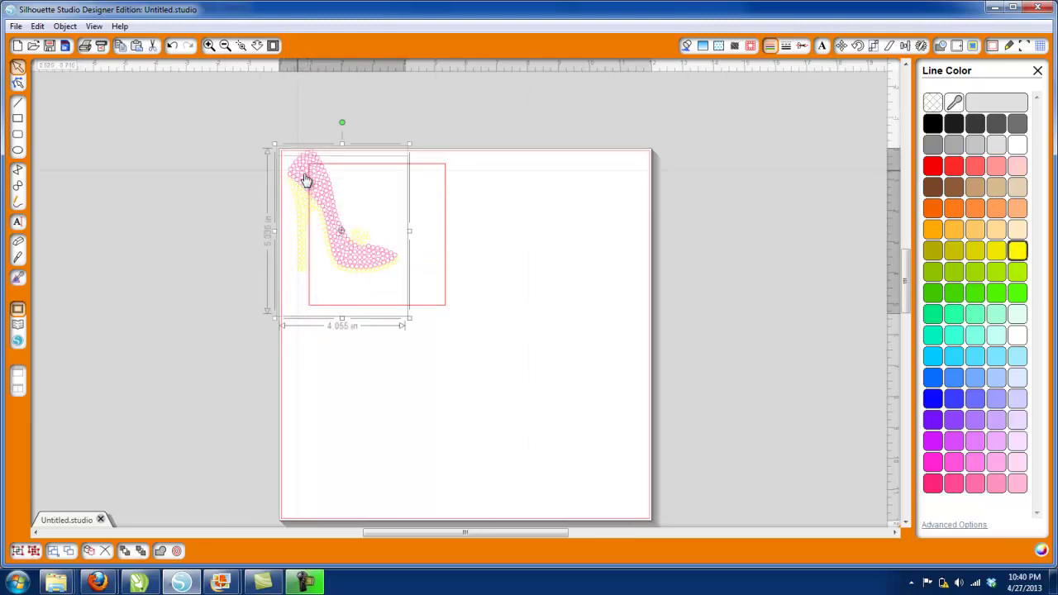
{"action": "left_click_drag", "start_coordinate": [305, 180], "coordinate": [335, 199]}
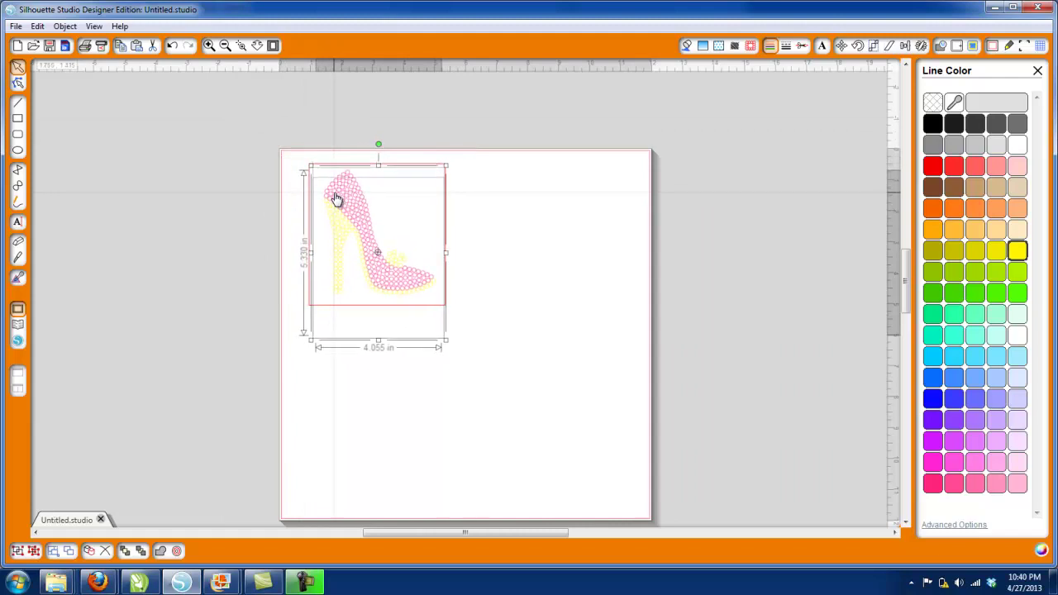
{"action": "left_click", "coordinate": [499, 251]}
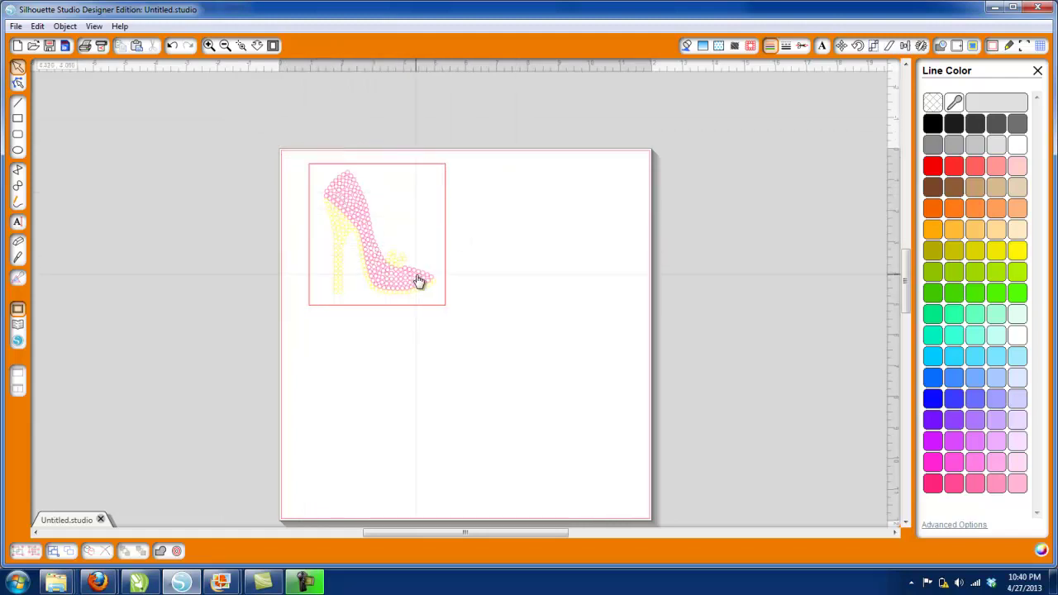
Step: Move the pink shoe fill together with one rectangle beside the yellow outline to form two framed templates
{"action": "left_click", "coordinate": [419, 281]}
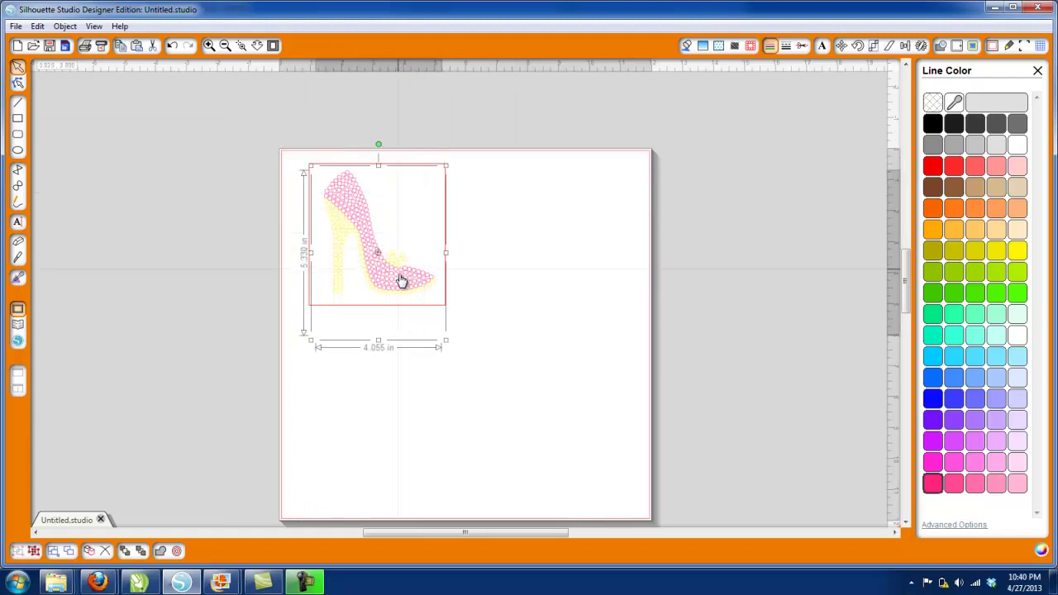
{"action": "left_click", "coordinate": [403, 311]}
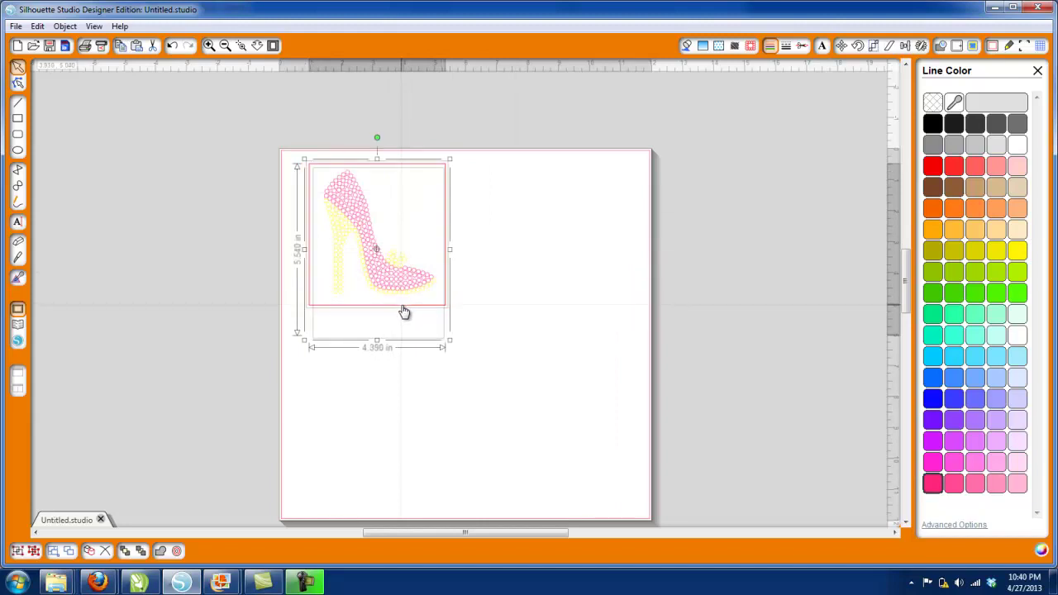
{"action": "left_click_drag", "start_coordinate": [395, 283], "coordinate": [545, 286]}
{"action": "left_click", "coordinate": [557, 351]}
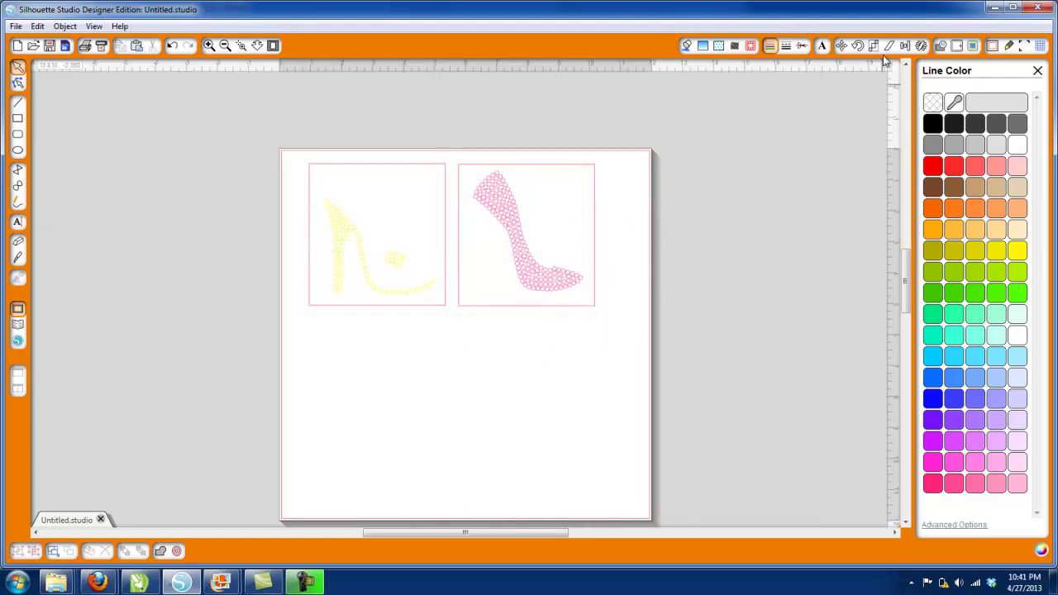
Step: Preview the cut lines of both framed shoe templates and open the page settings
{"action": "left_click", "coordinate": [802, 46]}
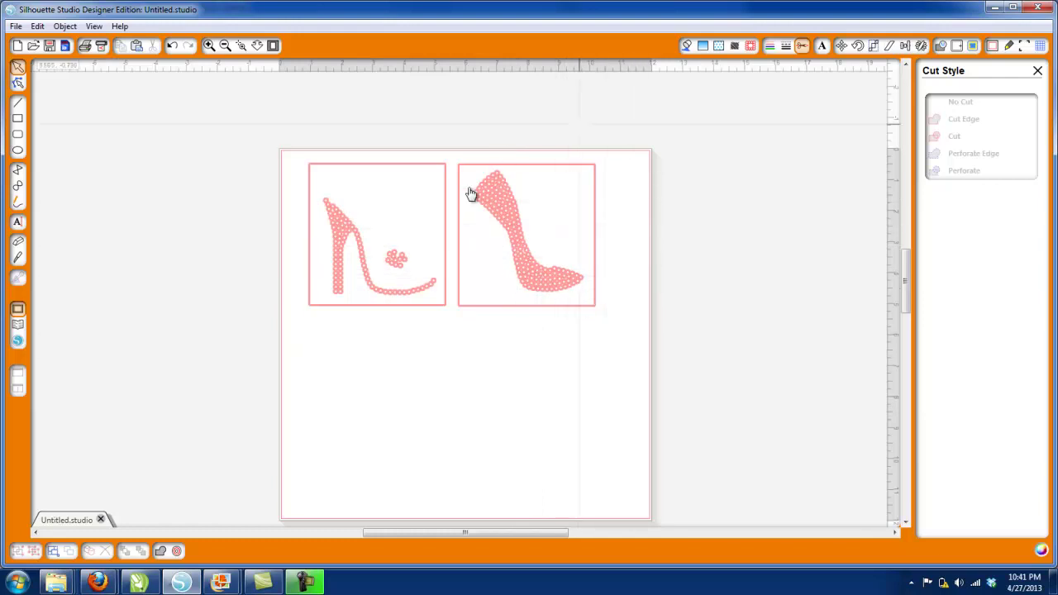
{"action": "left_click", "coordinate": [992, 46]}
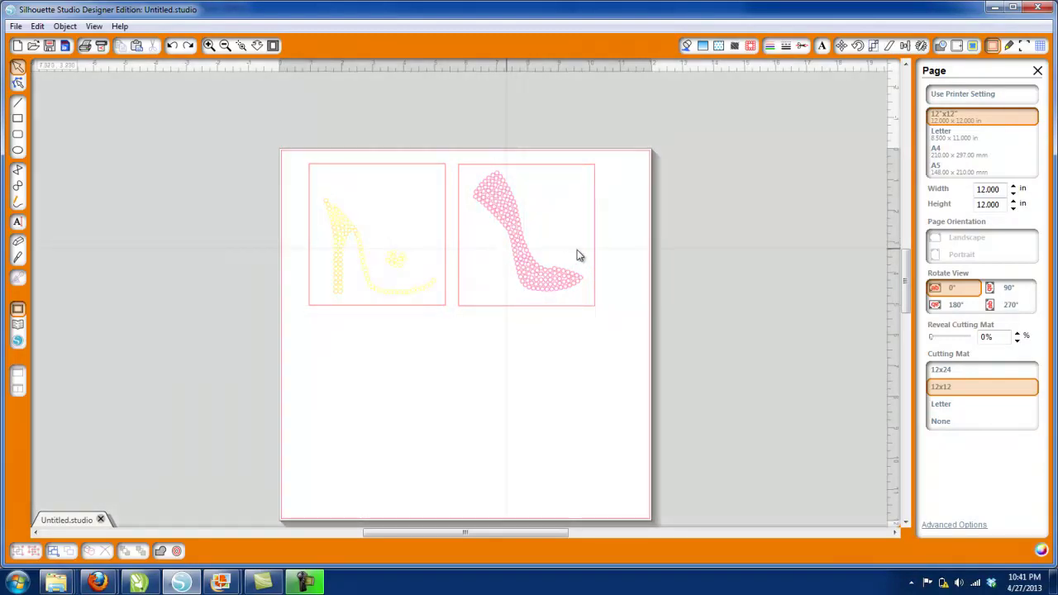
Step: Undo the separation of the pink shoe template and clear the selection
{"action": "left_click", "coordinate": [506, 219]}
{"action": "key", "text": "Left"}
{"action": "key", "text": "Left"}
{"action": "key", "text": "Left"}
{"action": "key", "text": "Left"}
{"action": "key", "text": "Left"}
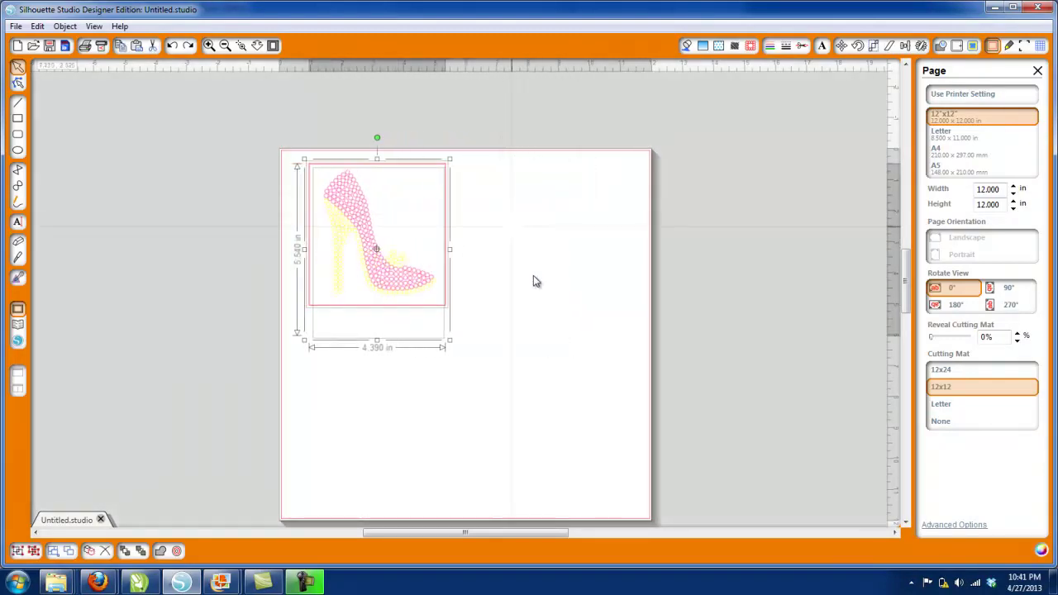
{"action": "left_click", "coordinate": [533, 285]}
Step: Replace the pink shoe fill text with the heart fill character
{"action": "double_click", "coordinate": [413, 285]}
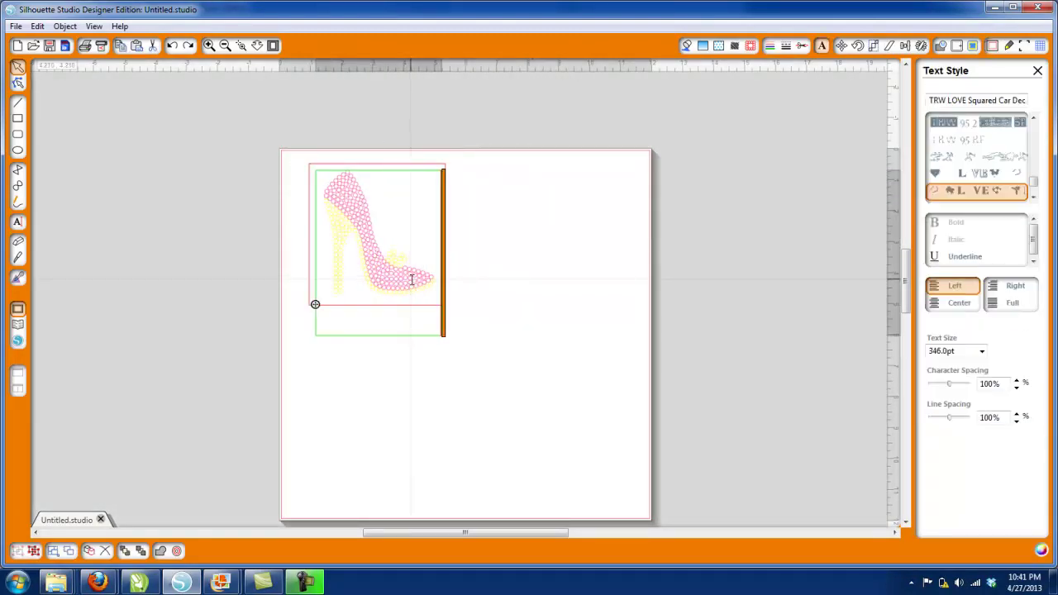
{"action": "left_click_drag", "start_coordinate": [406, 276], "coordinate": [340, 277]}
{"action": "type", "text": "a"}
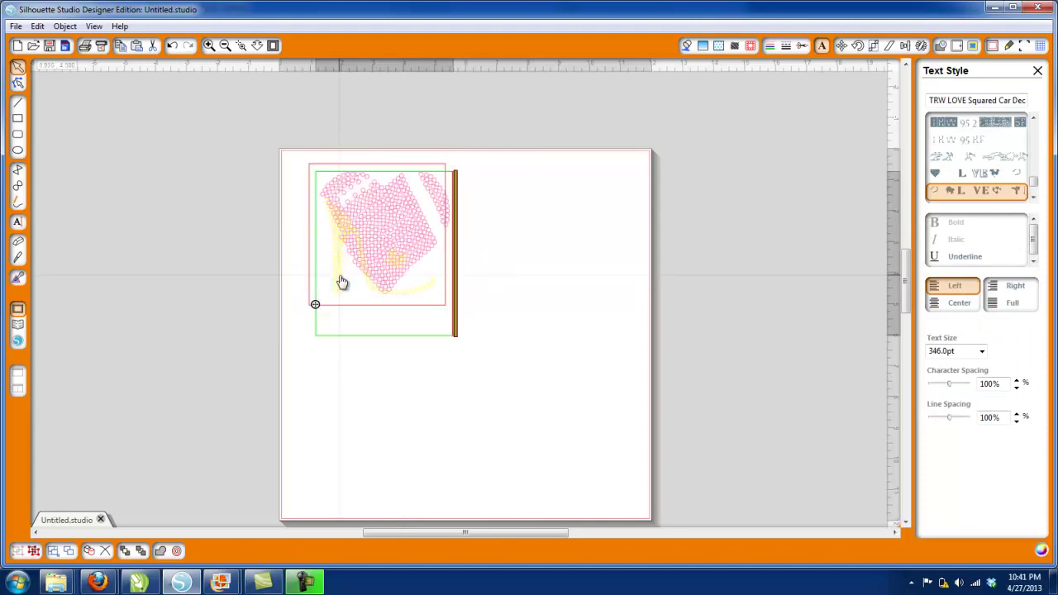
{"action": "key", "text": "BackSpace"}
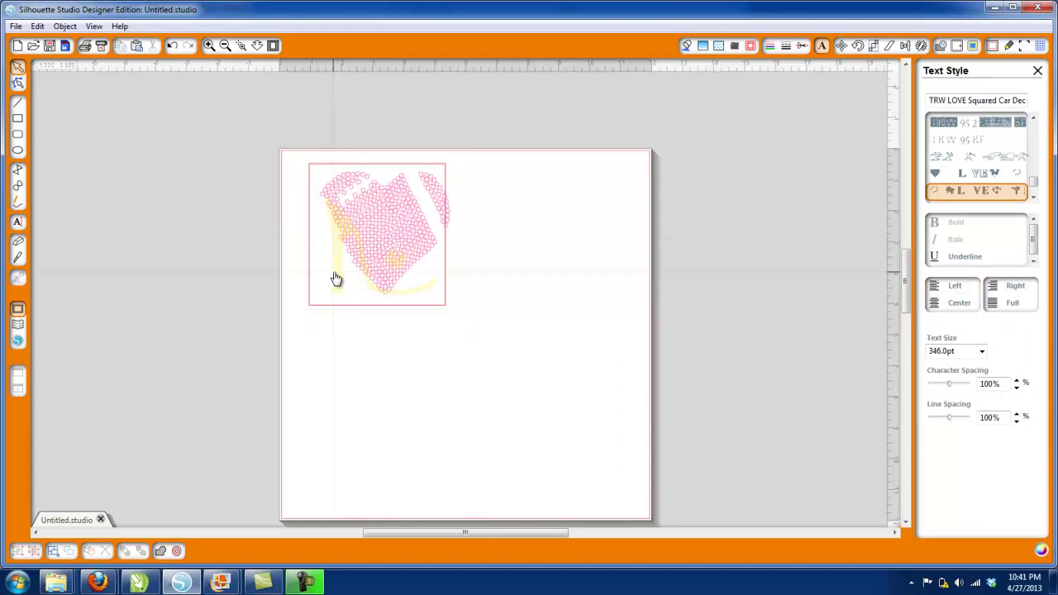
Step: Replace the yellow shoe outline text with the heart's matching stripe character
{"action": "type", "text": "b"}
{"action": "left_click_drag", "start_coordinate": [335, 274], "coordinate": [413, 278]}
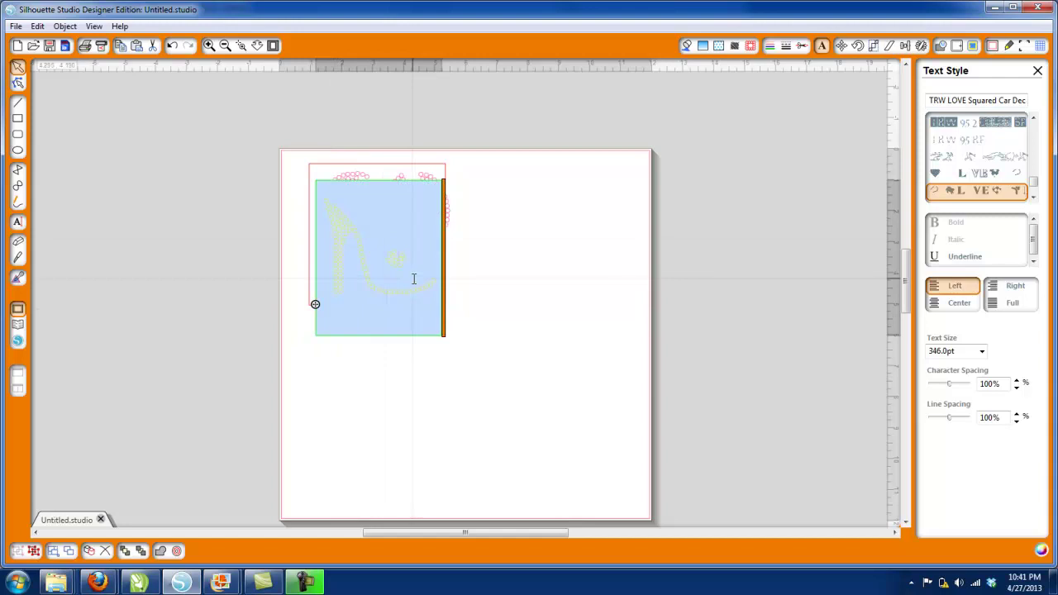
{"action": "type", "text": "c"}
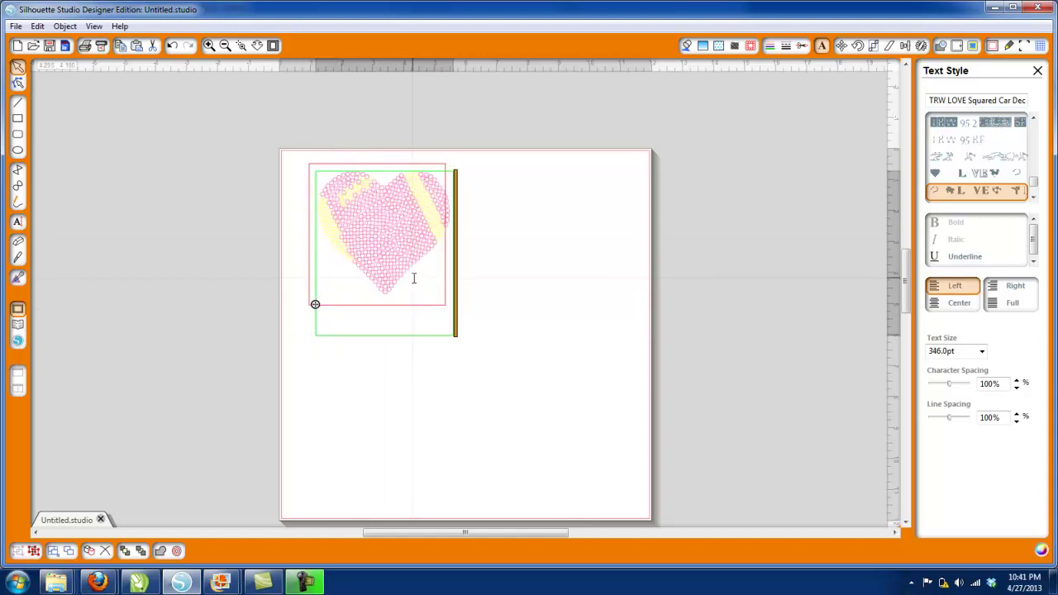
{"action": "left_click", "coordinate": [520, 295]}
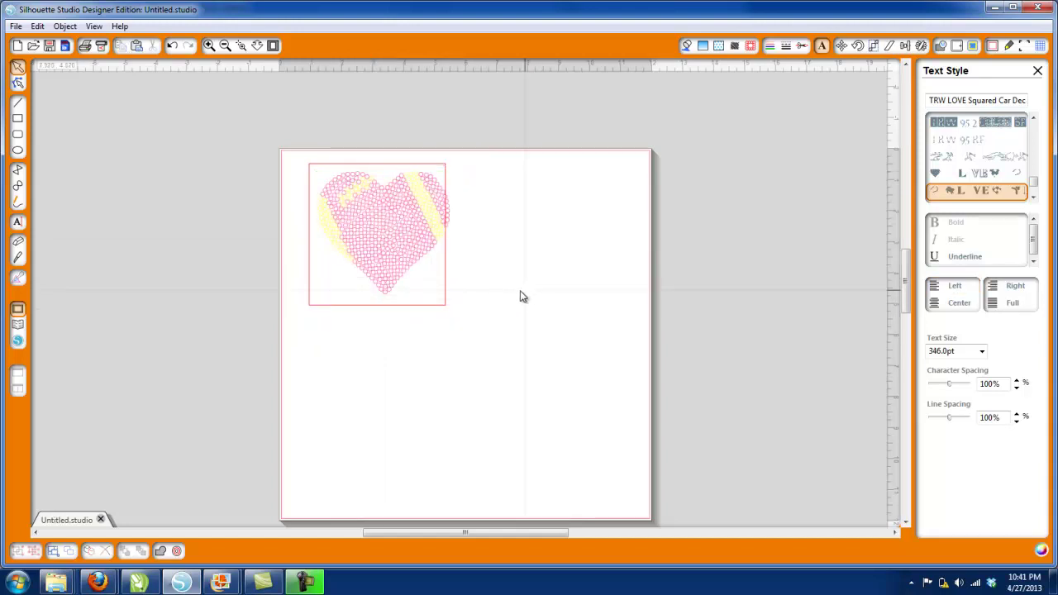
Step: Replace the pink heart fill text with the tennis ball seam character "o"
{"action": "left_click", "coordinate": [446, 290]}
{"action": "left_click", "coordinate": [448, 292]}
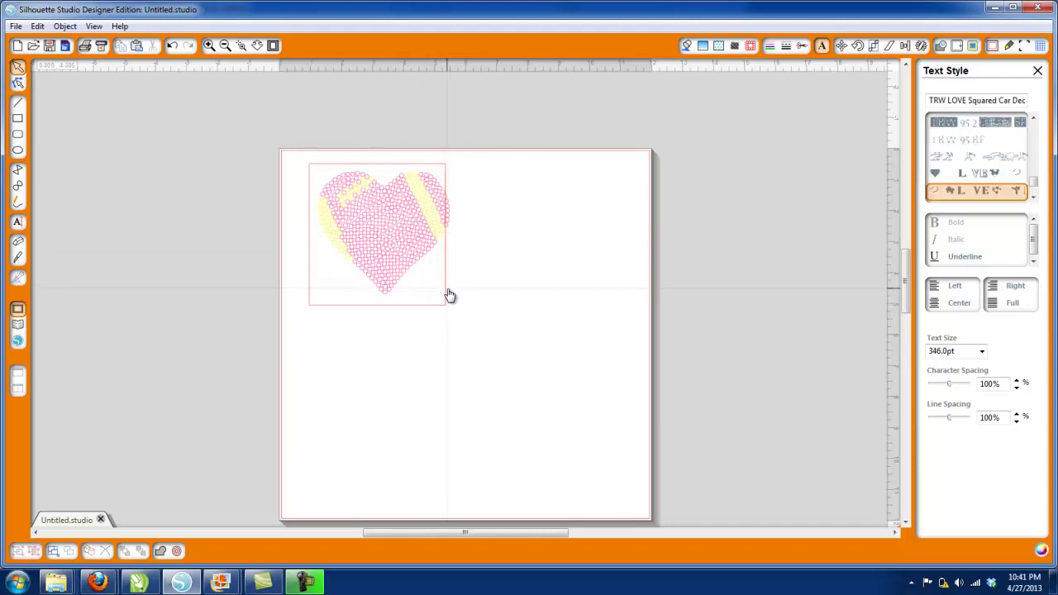
{"action": "left_click", "coordinate": [448, 291]}
{"action": "left_click", "coordinate": [448, 291]}
{"action": "double_click", "coordinate": [399, 242]}
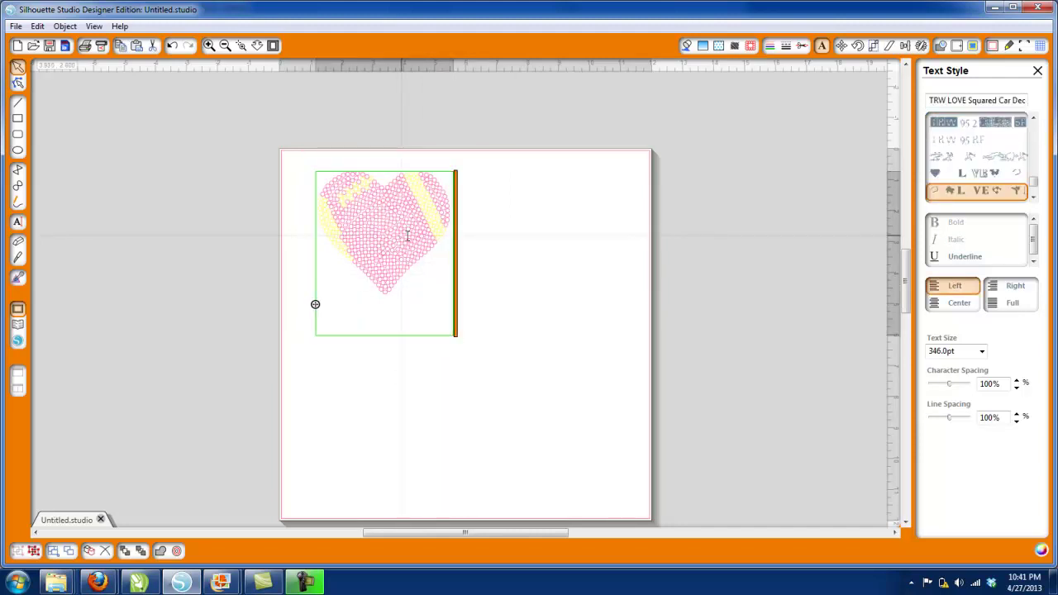
{"action": "key", "text": "BackSpace"}
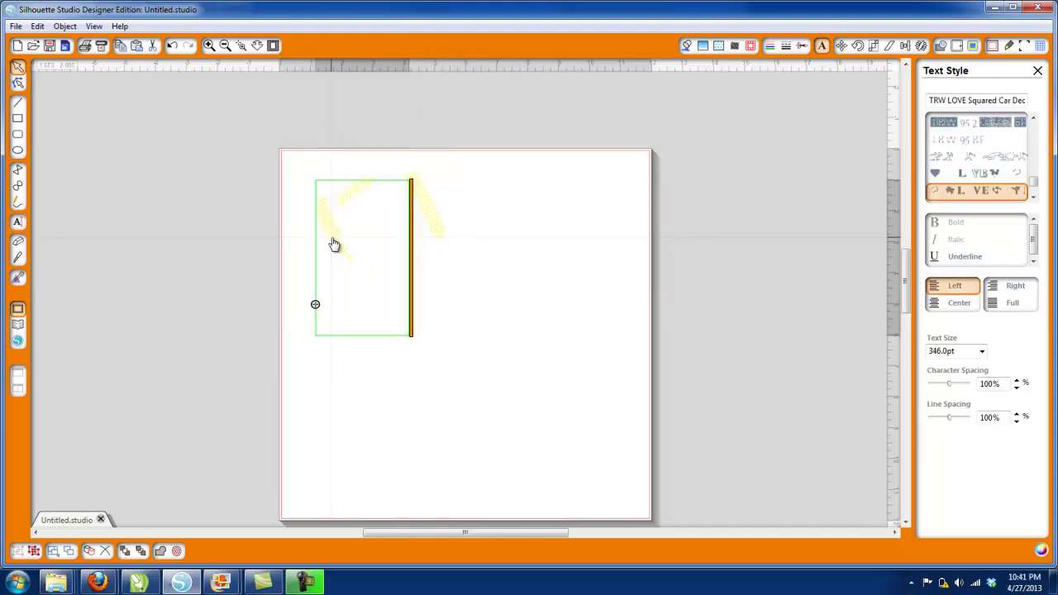
{"action": "type", "text": "o"}
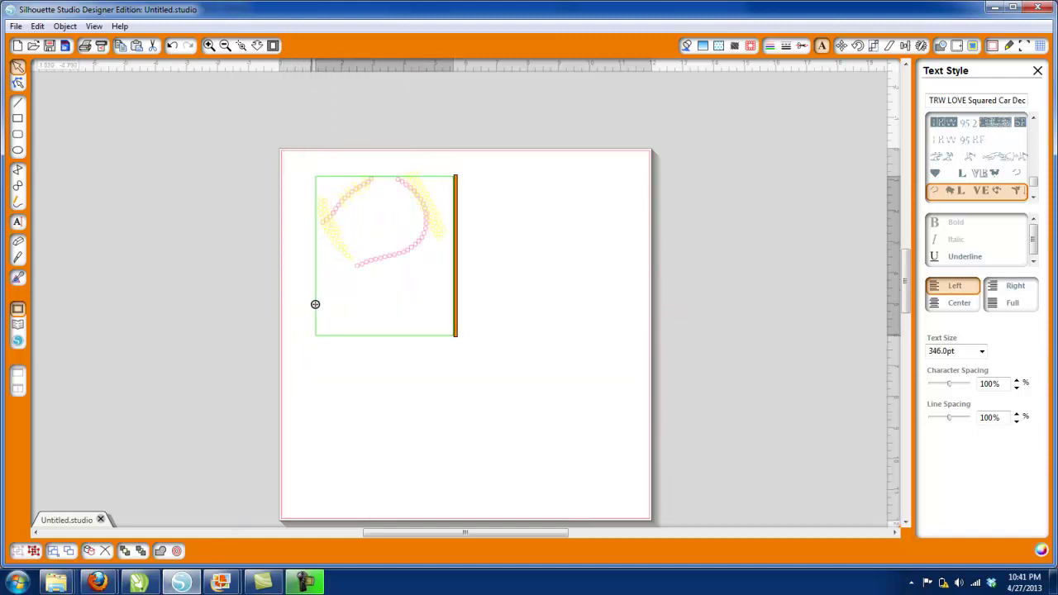
{"action": "left_click", "coordinate": [537, 281]}
Step: Replace the yellow stripe text with the matching tennis heart fill character "l"
{"action": "left_click", "coordinate": [438, 226]}
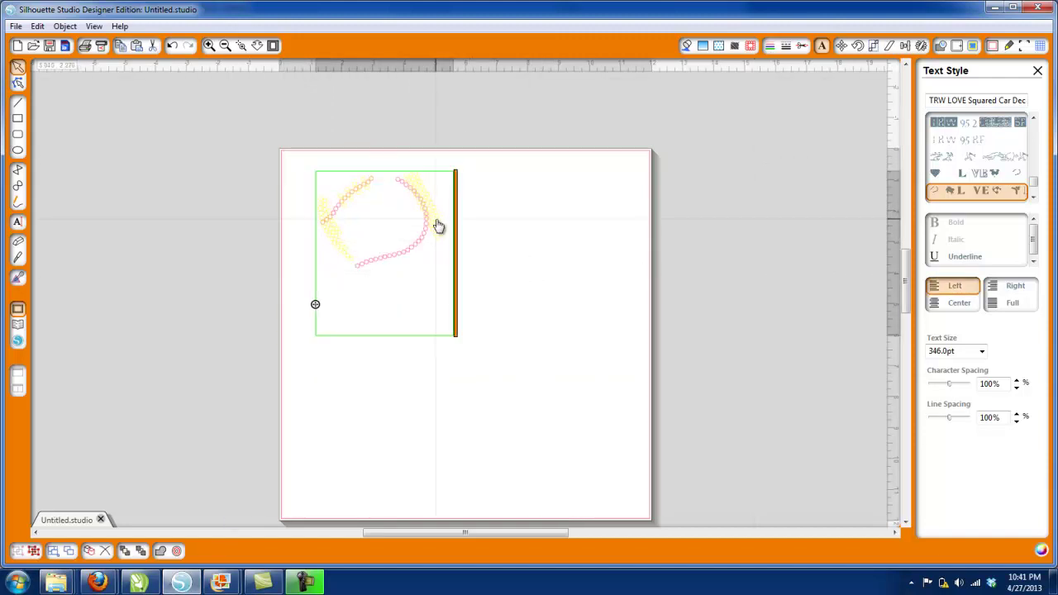
{"action": "double_click", "coordinate": [364, 214]}
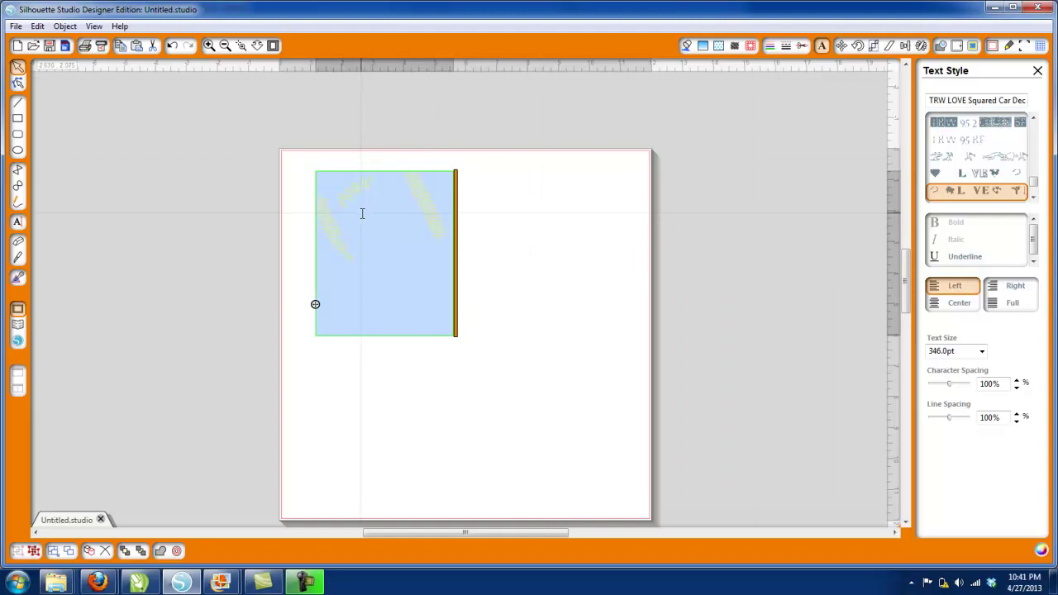
{"action": "type", "text": "l"}
{"action": "left_click", "coordinate": [491, 238]}
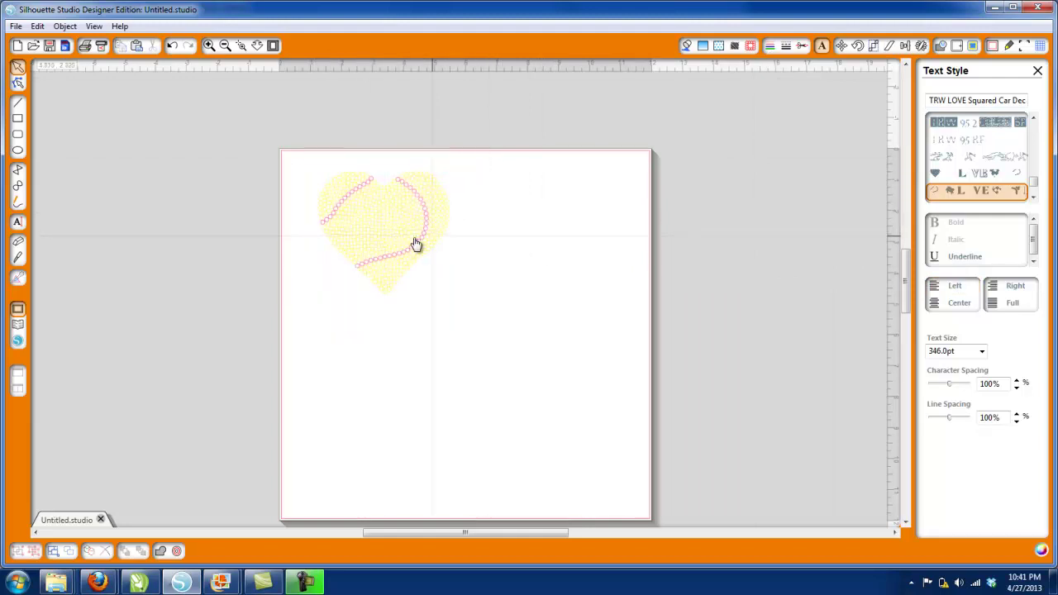
Step: Change the line color of the yellow tennis heart fill to bright green
{"action": "left_click", "coordinate": [416, 244]}
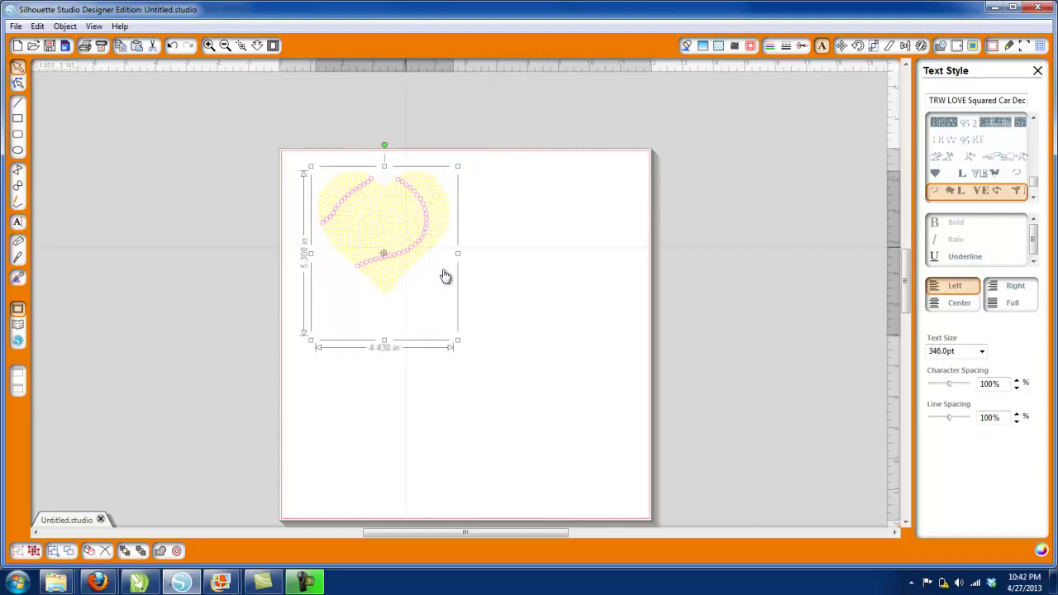
{"action": "left_click", "coordinate": [768, 47]}
{"action": "left_click", "coordinate": [996, 292]}
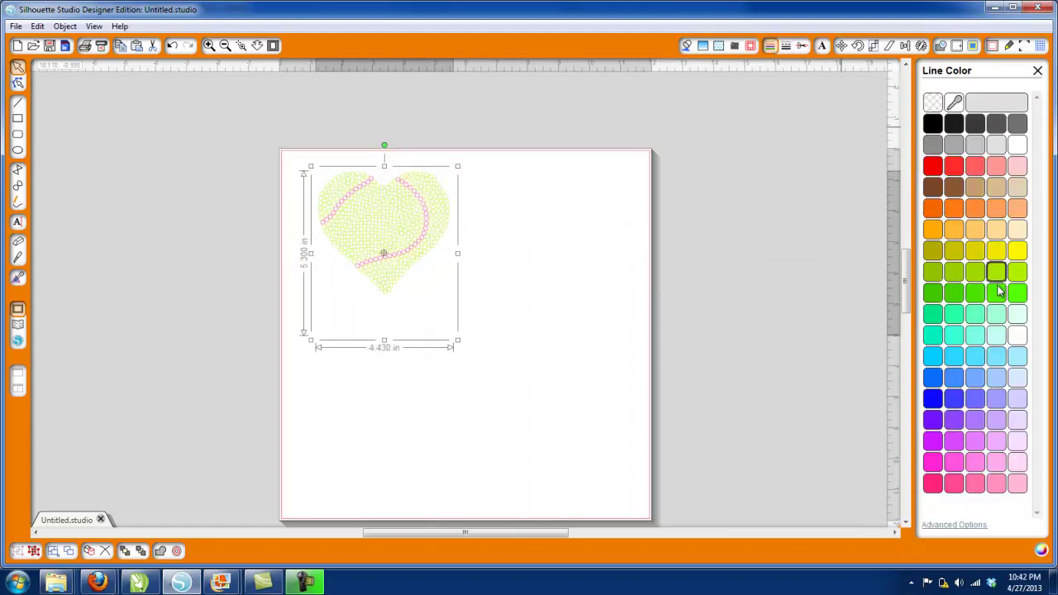
{"action": "left_click", "coordinate": [543, 264]}
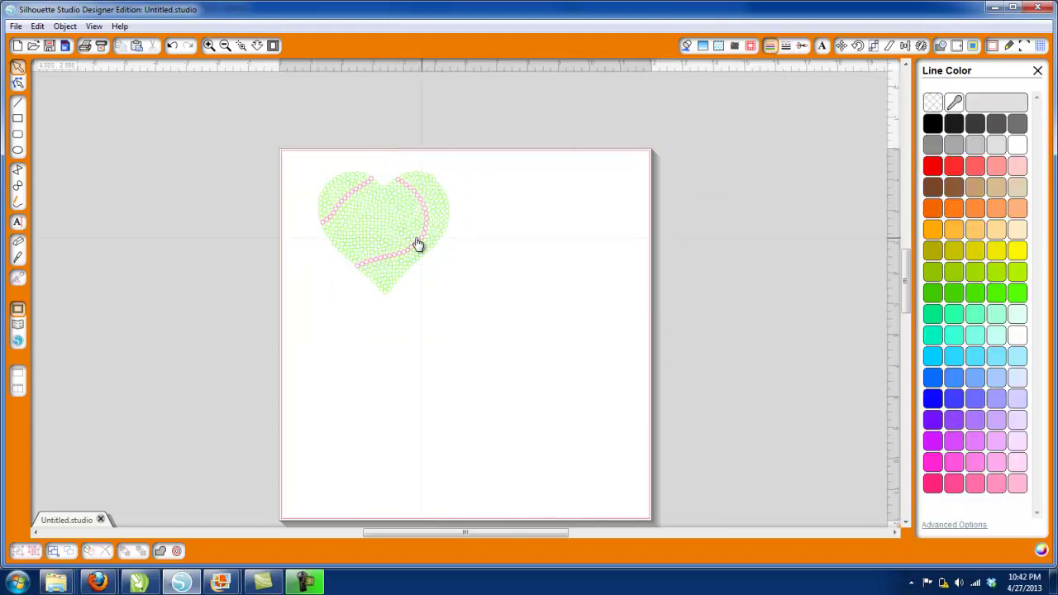
Step: Change the line color of the green heart fill to light gray
{"action": "left_click", "coordinate": [417, 245]}
{"action": "left_click", "coordinate": [996, 146]}
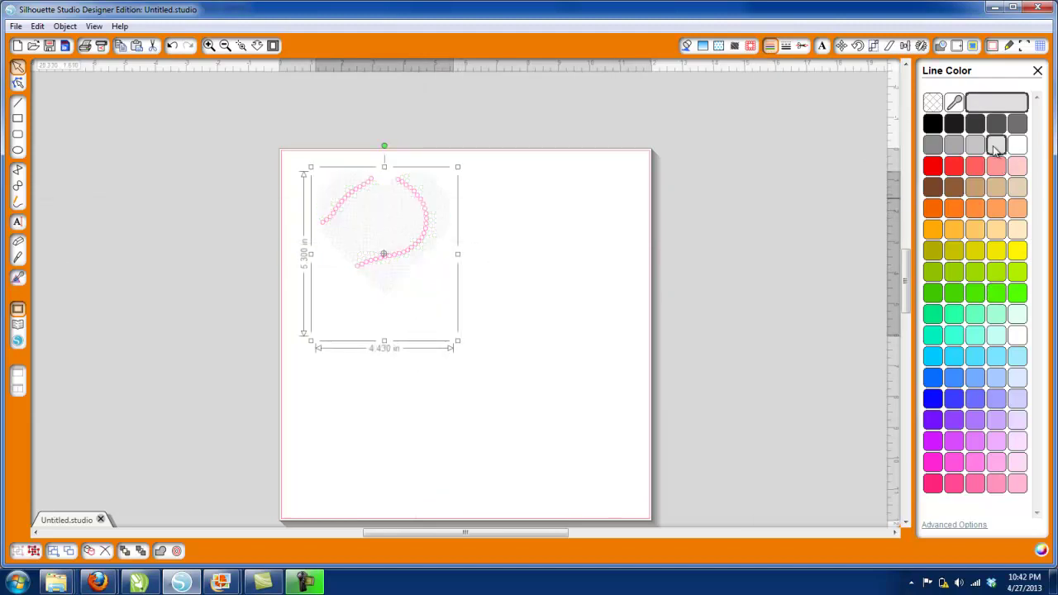
{"action": "left_click", "coordinate": [590, 243]}
Step: Try bright green on the pink tennis seam lines and settle on light gray as their line color
{"action": "scroll", "coordinate": [392, 253], "scroll_direction": "up", "scroll_amount": 2}
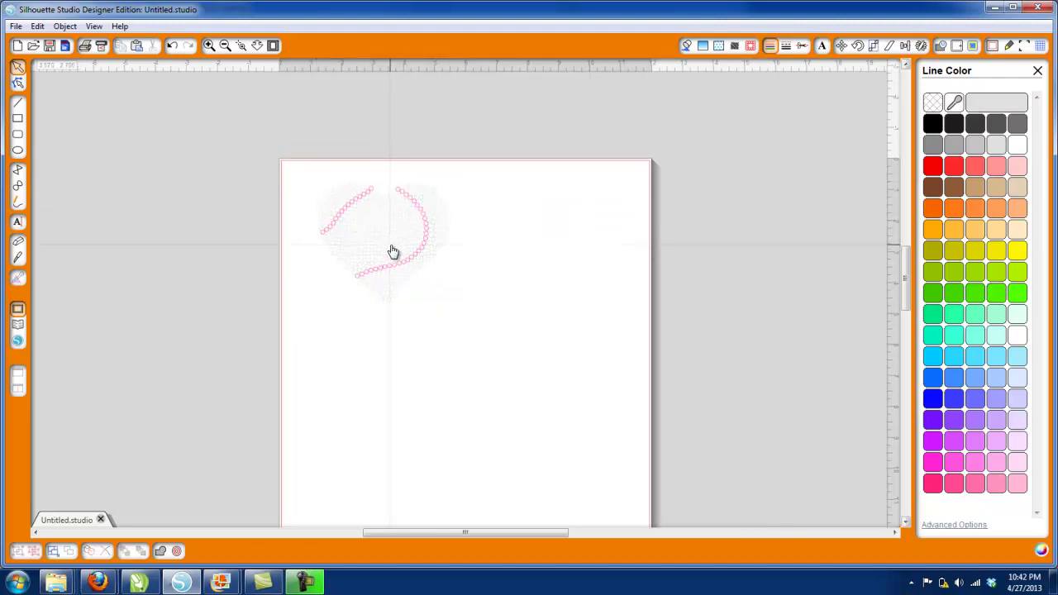
{"action": "left_click", "coordinate": [373, 206]}
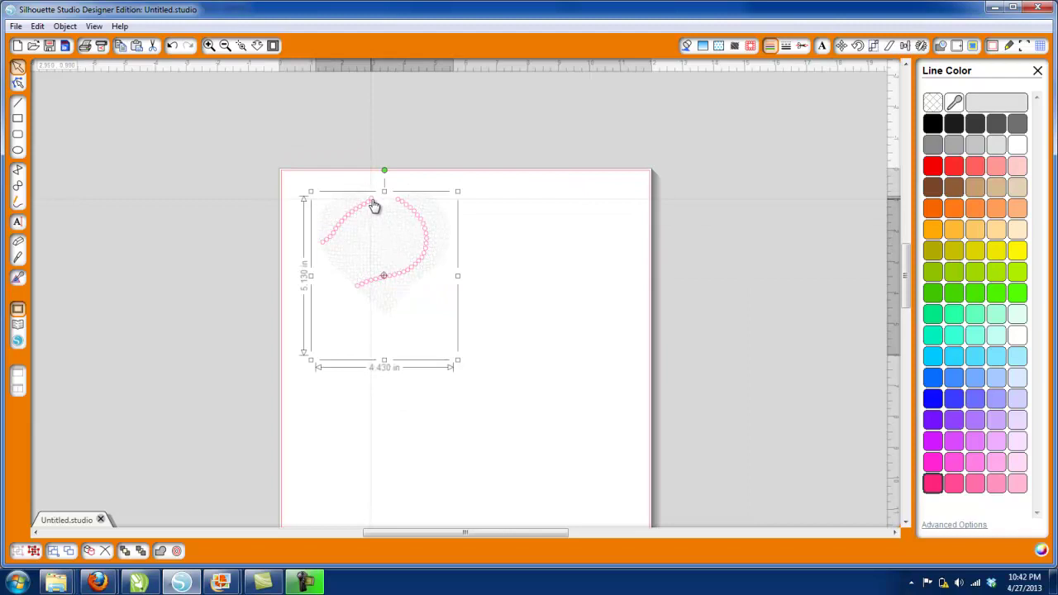
{"action": "left_click", "coordinate": [394, 197]}
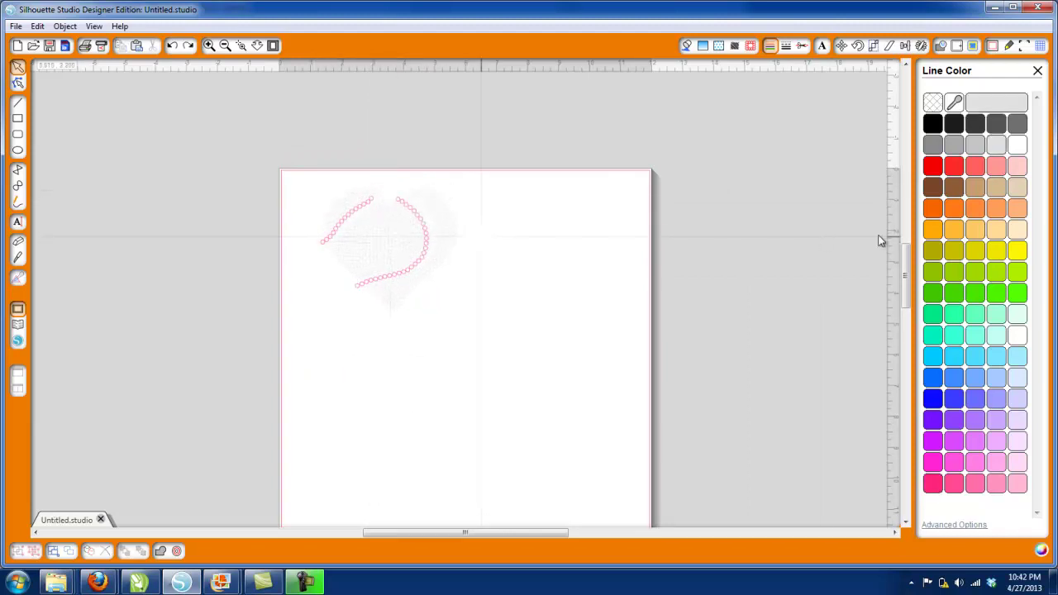
{"action": "key", "text": "ctrl+a"}
{"action": "left_click", "coordinate": [999, 296]}
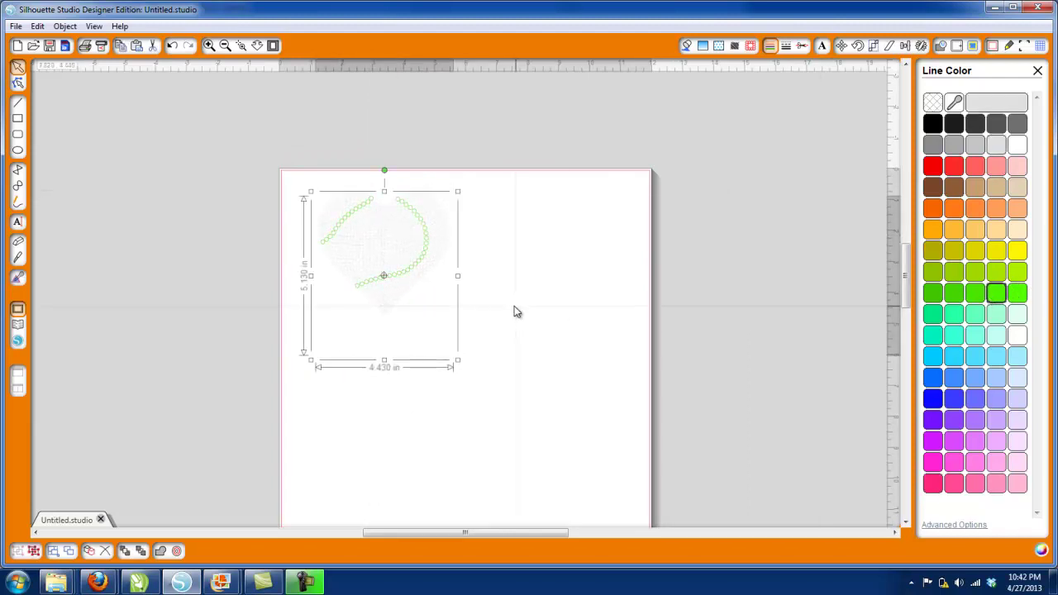
{"action": "left_click", "coordinate": [995, 146]}
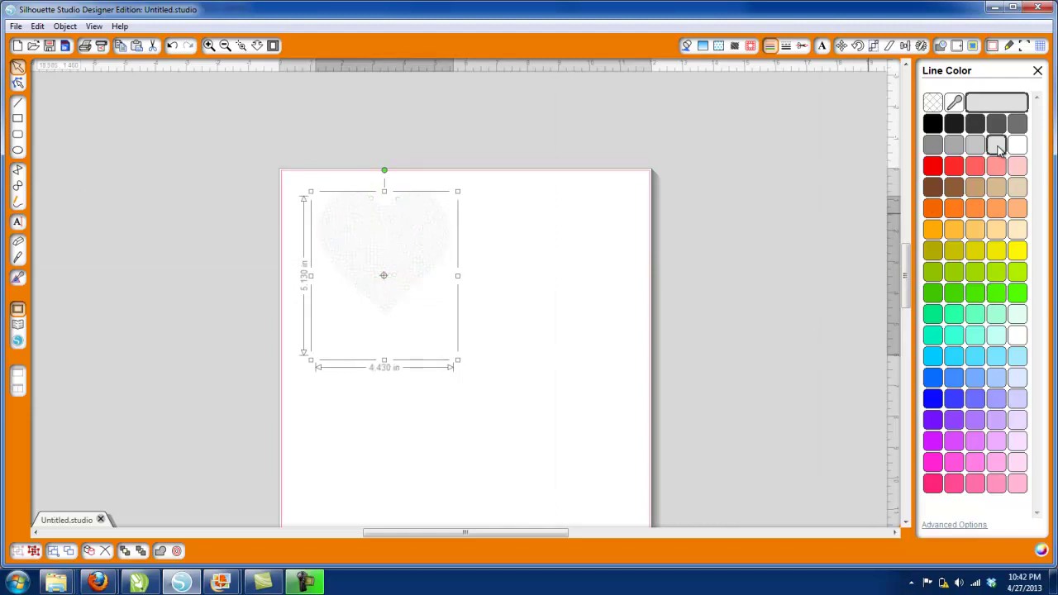
{"action": "left_click", "coordinate": [510, 272]}
Step: Recolor the light gray heart fill bright green and clear the selection
{"action": "left_click", "coordinate": [446, 243]}
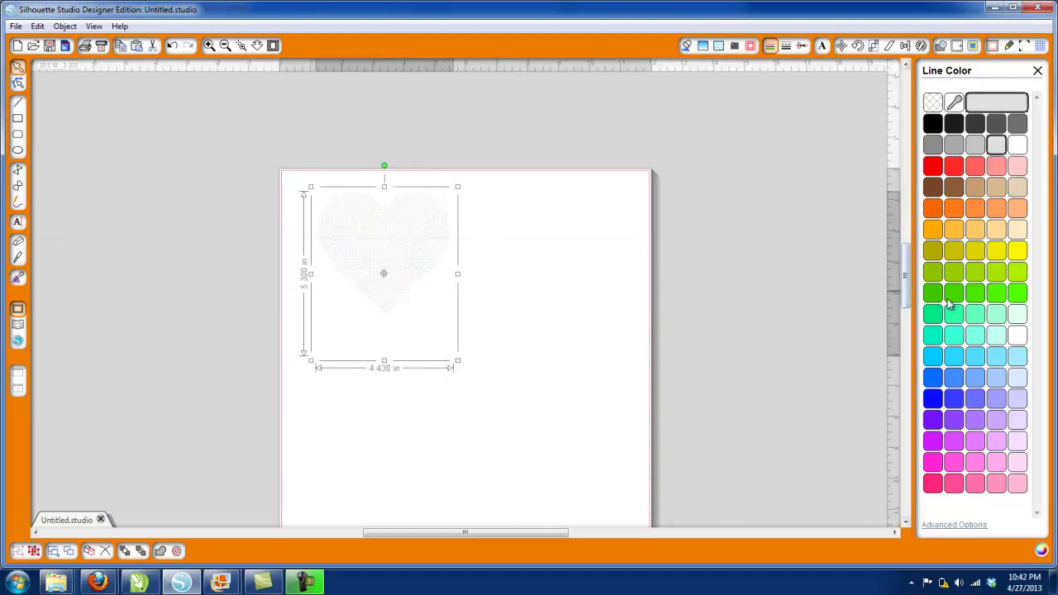
{"action": "left_click", "coordinate": [994, 295]}
{"action": "left_click", "coordinate": [551, 303]}
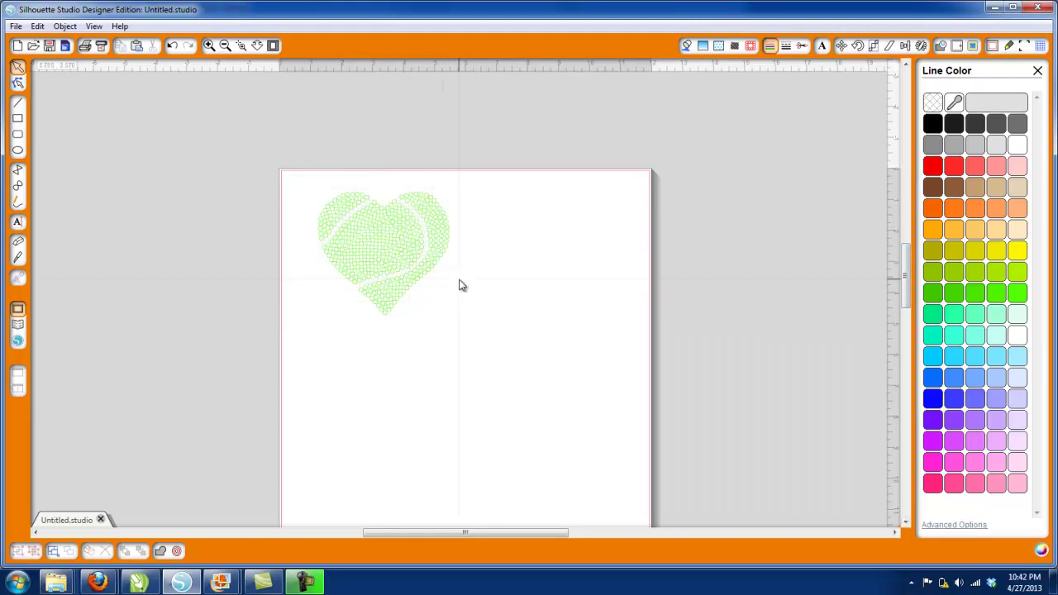
Step: View the TRW Love Squared Car Decal mock image in Windows Live Photo Gallery for the two-color designs and return to Silhouette Studio
{"action": "mouse_move", "coordinate": [222, 583]}
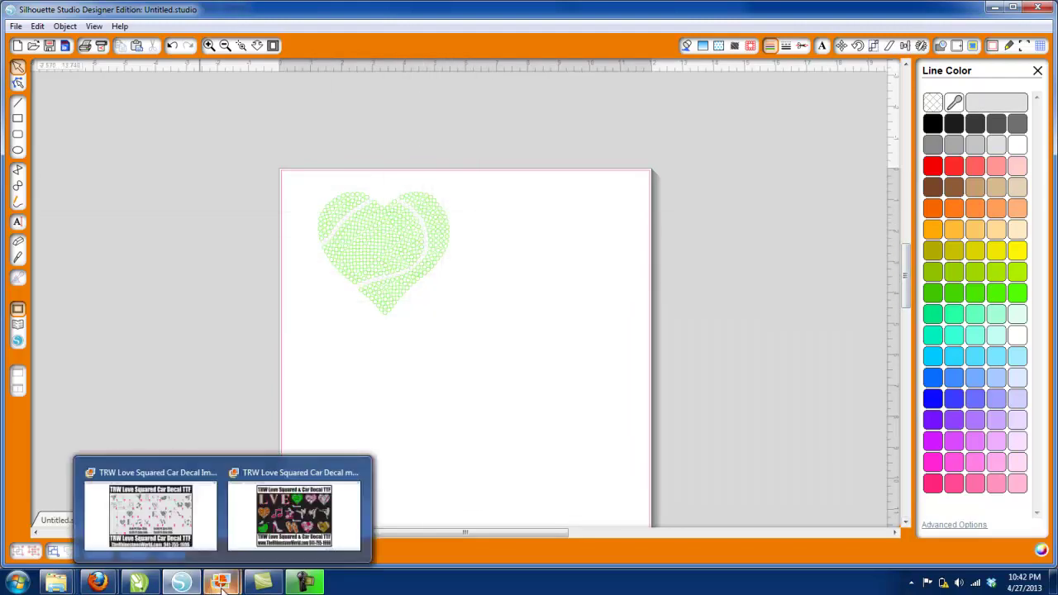
{"action": "left_click", "coordinate": [283, 522]}
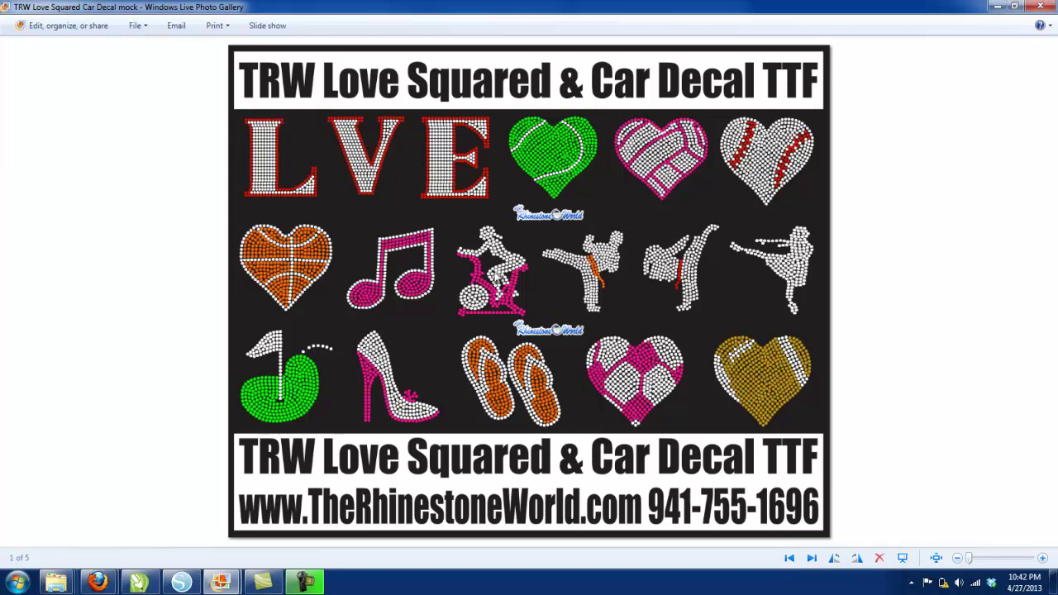
{"action": "left_click", "coordinate": [189, 584]}
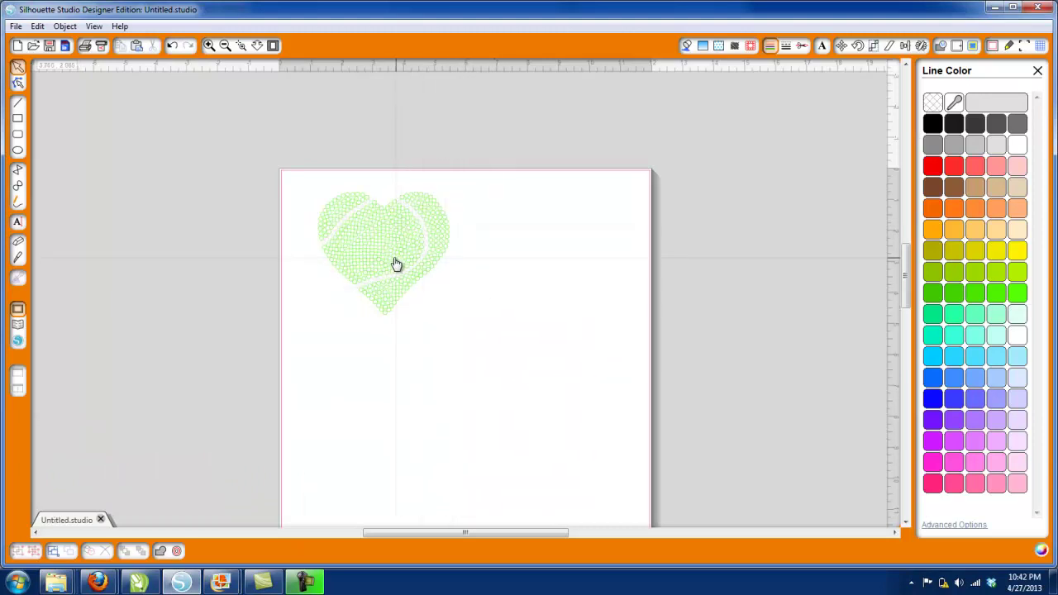
{"action": "left_click", "coordinate": [601, 302]}
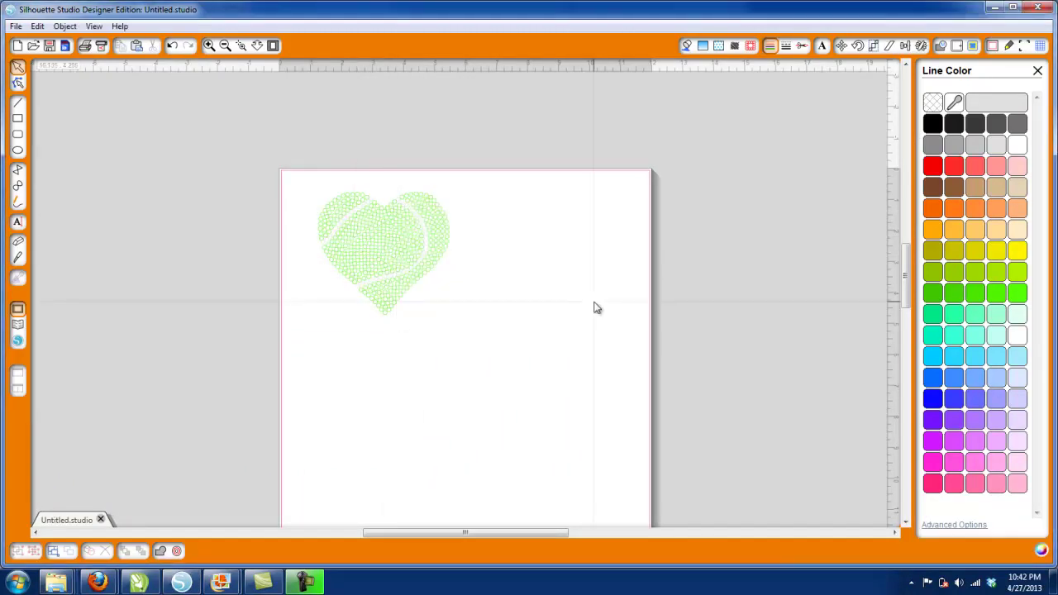